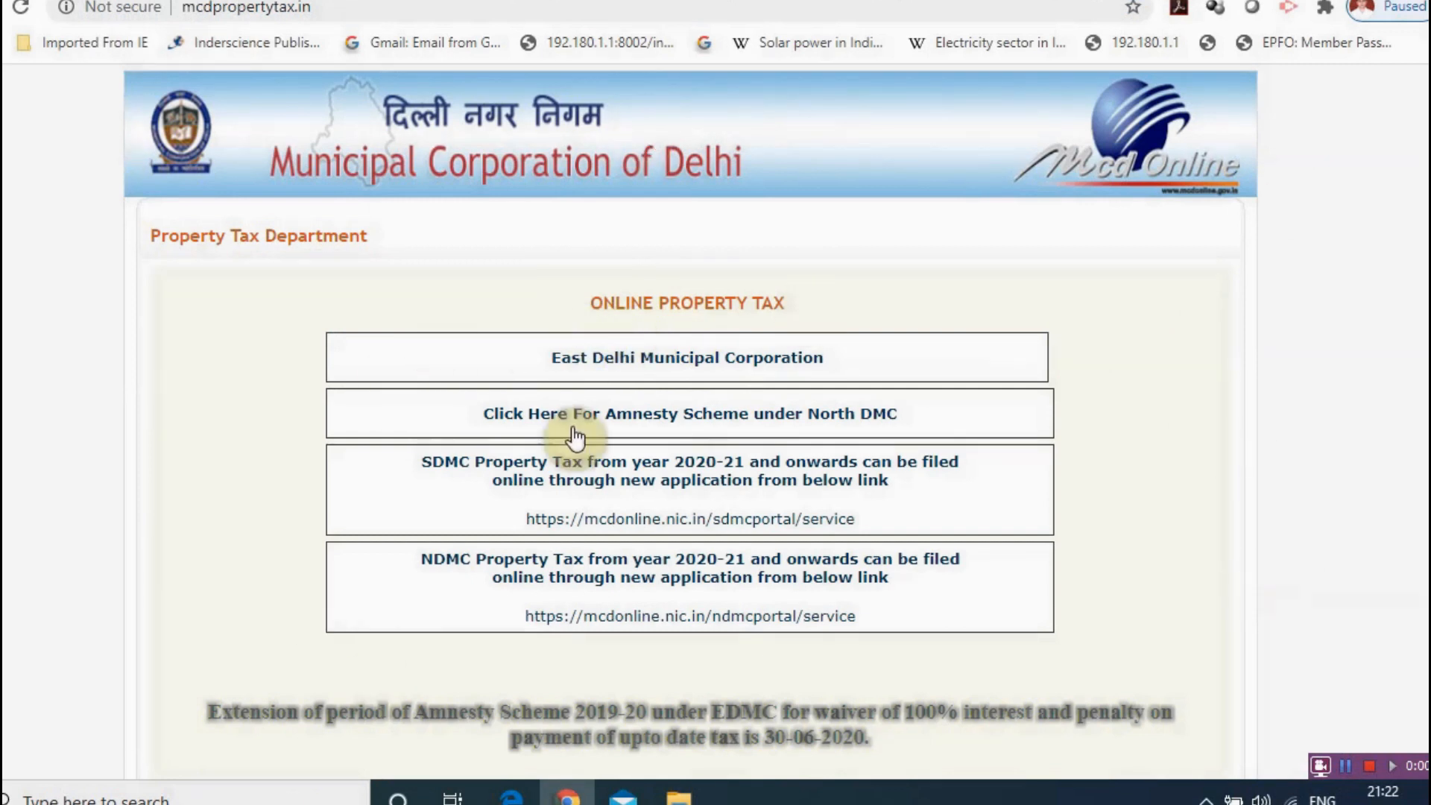
- Open the NDMC service portal for 2020-21 onwards, enter its Property Tax service and activate the mobile number field of the citizen login
left_click(725, 580)
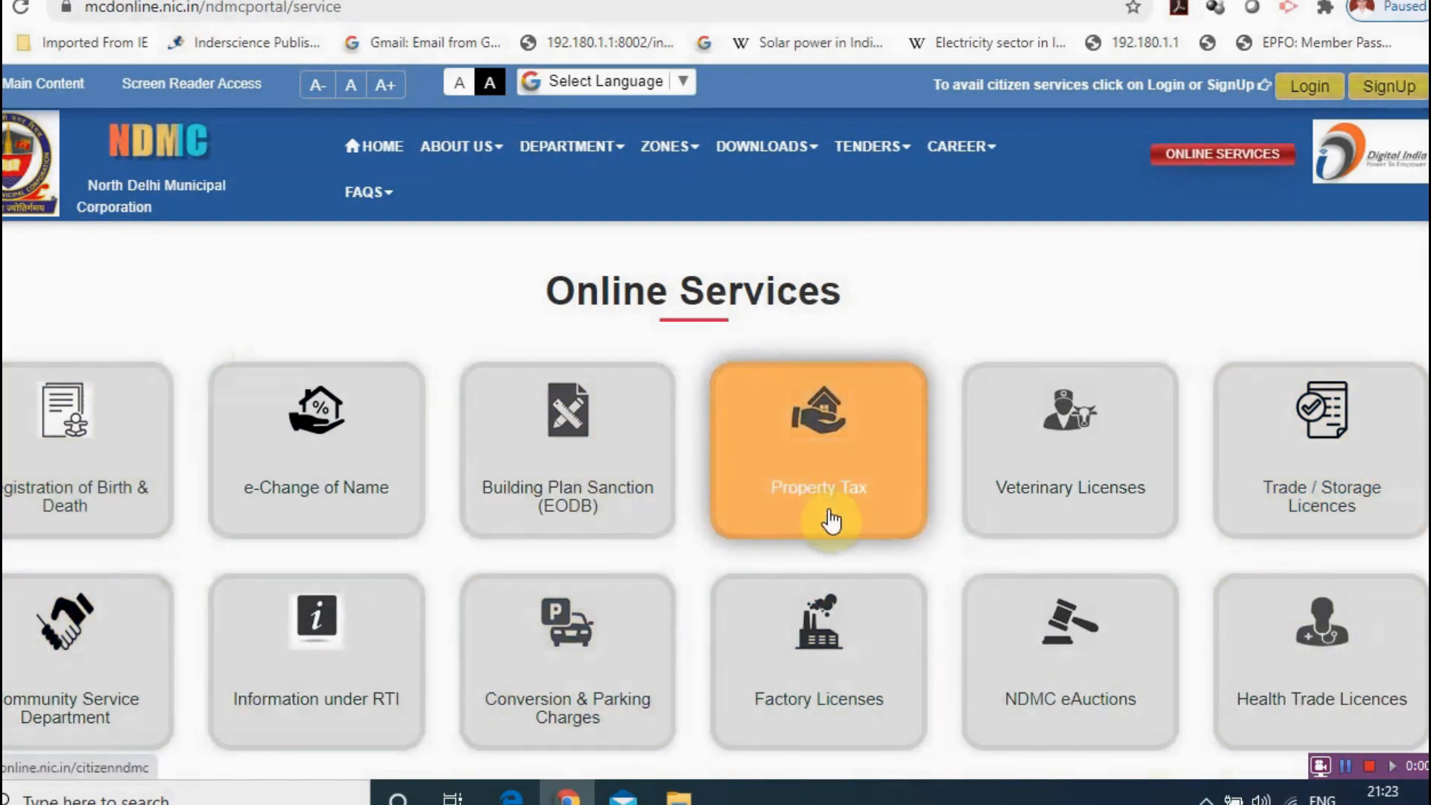
left_click(839, 478)
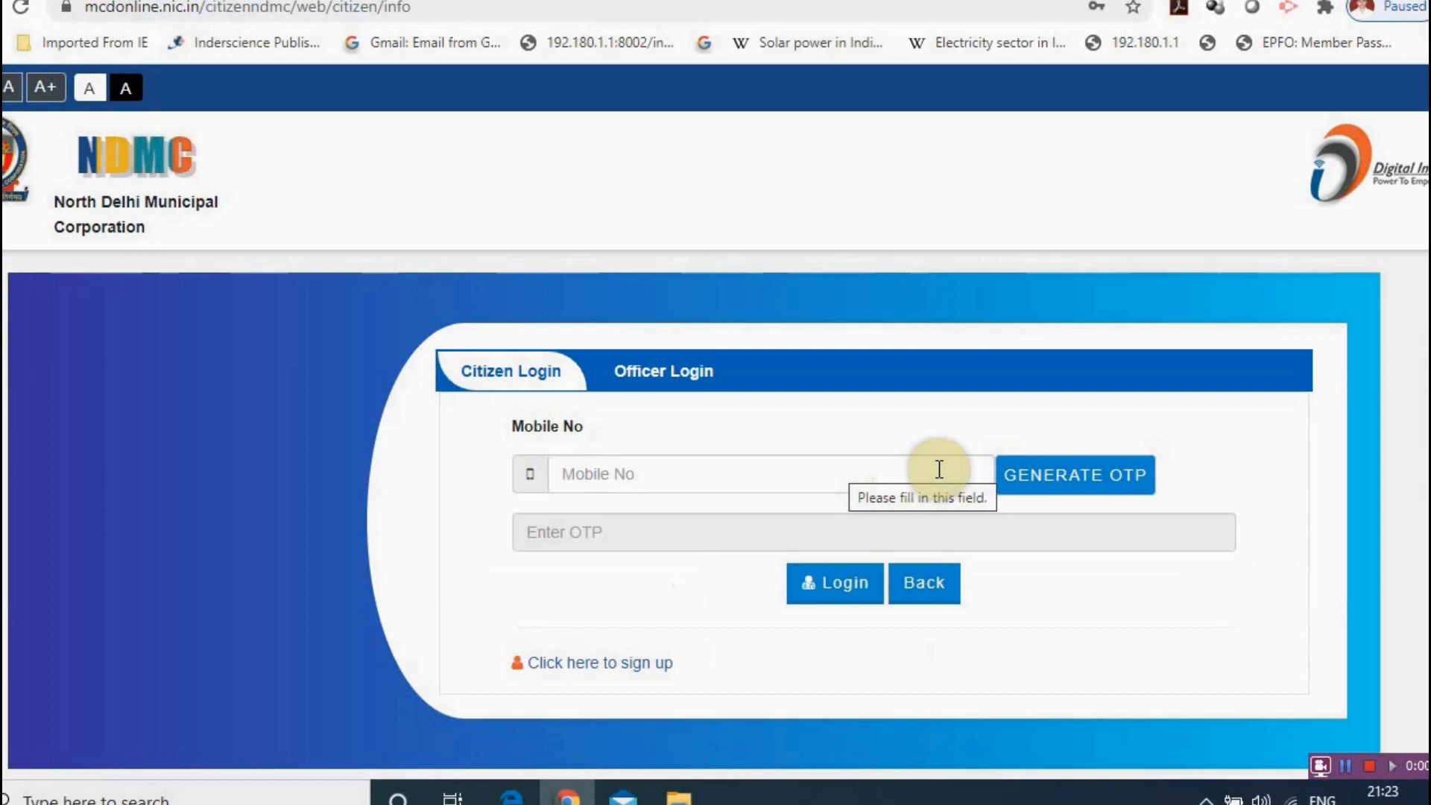
left_click(666, 471)
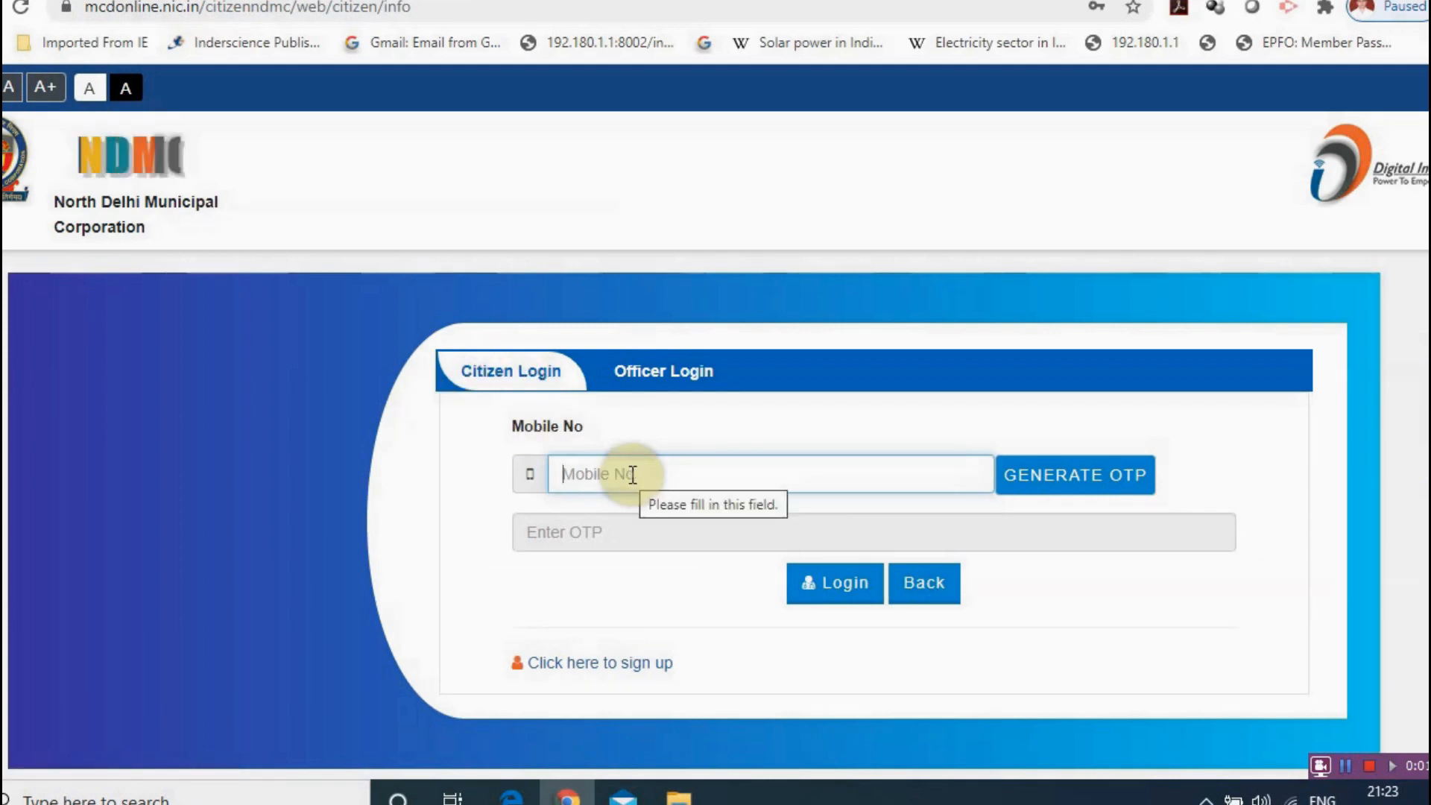
left_click(1086, 483)
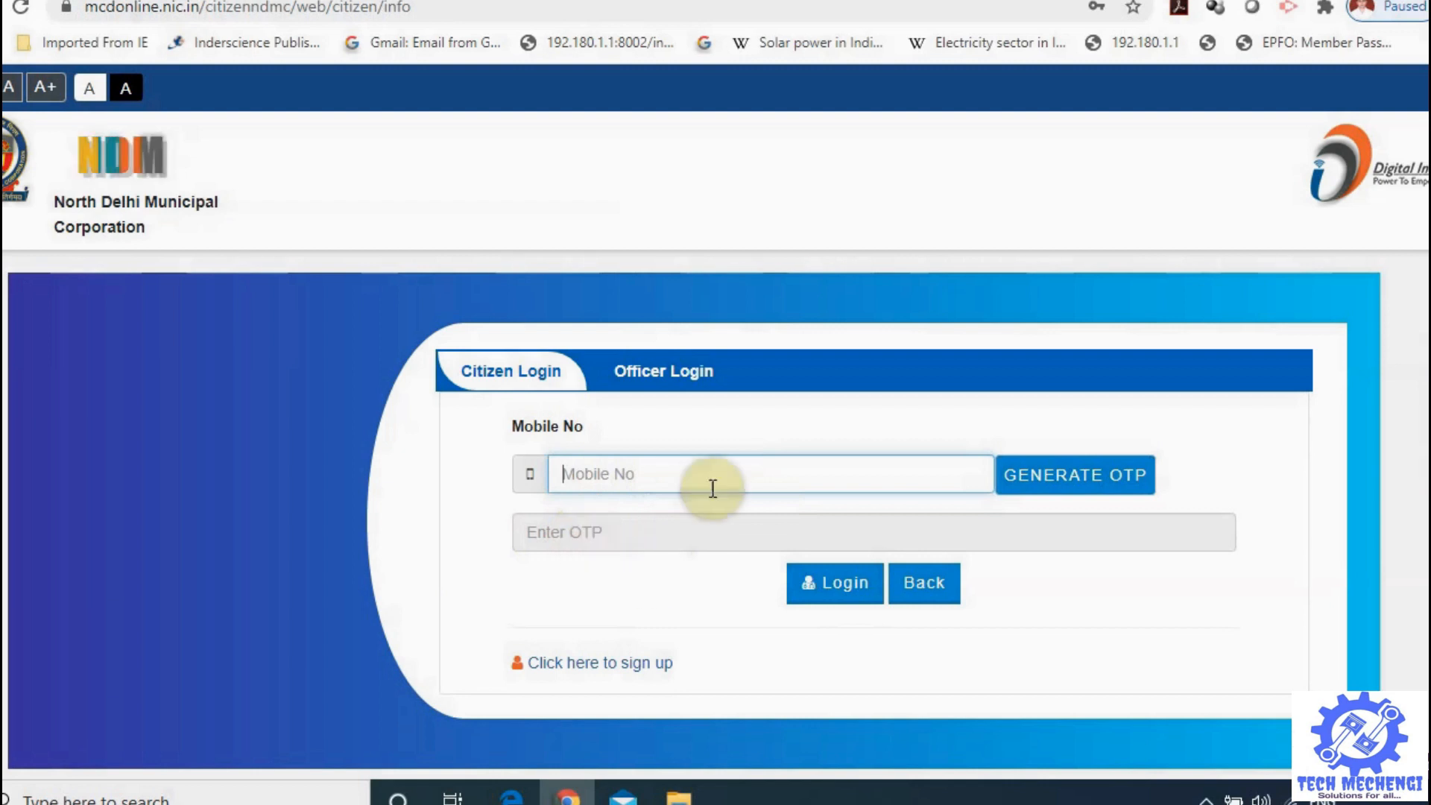
- Open the citizen sign-up form, examine its mandatory fields and cancel back to the login page
left_click(584, 663)
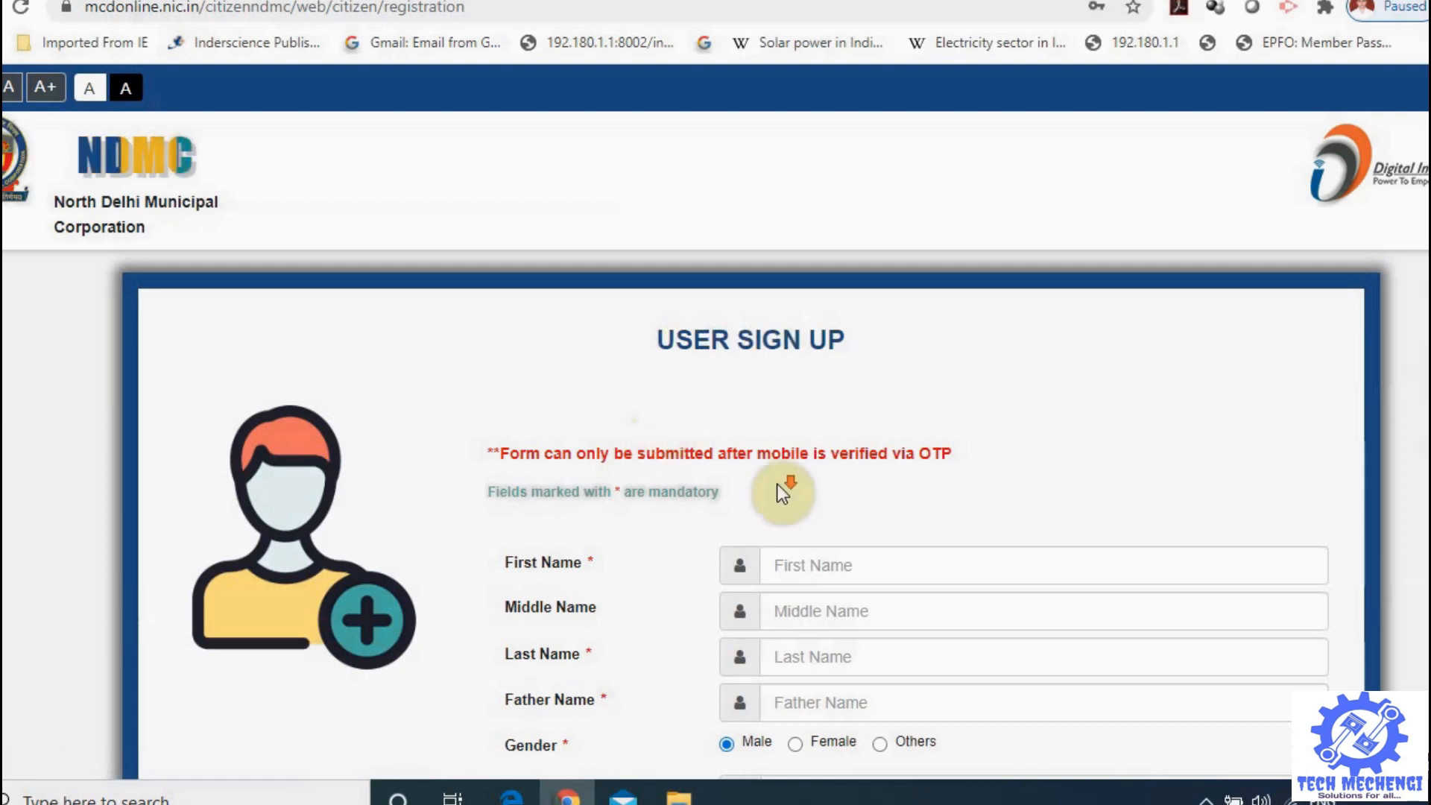
scroll(777, 485, "down", 5)
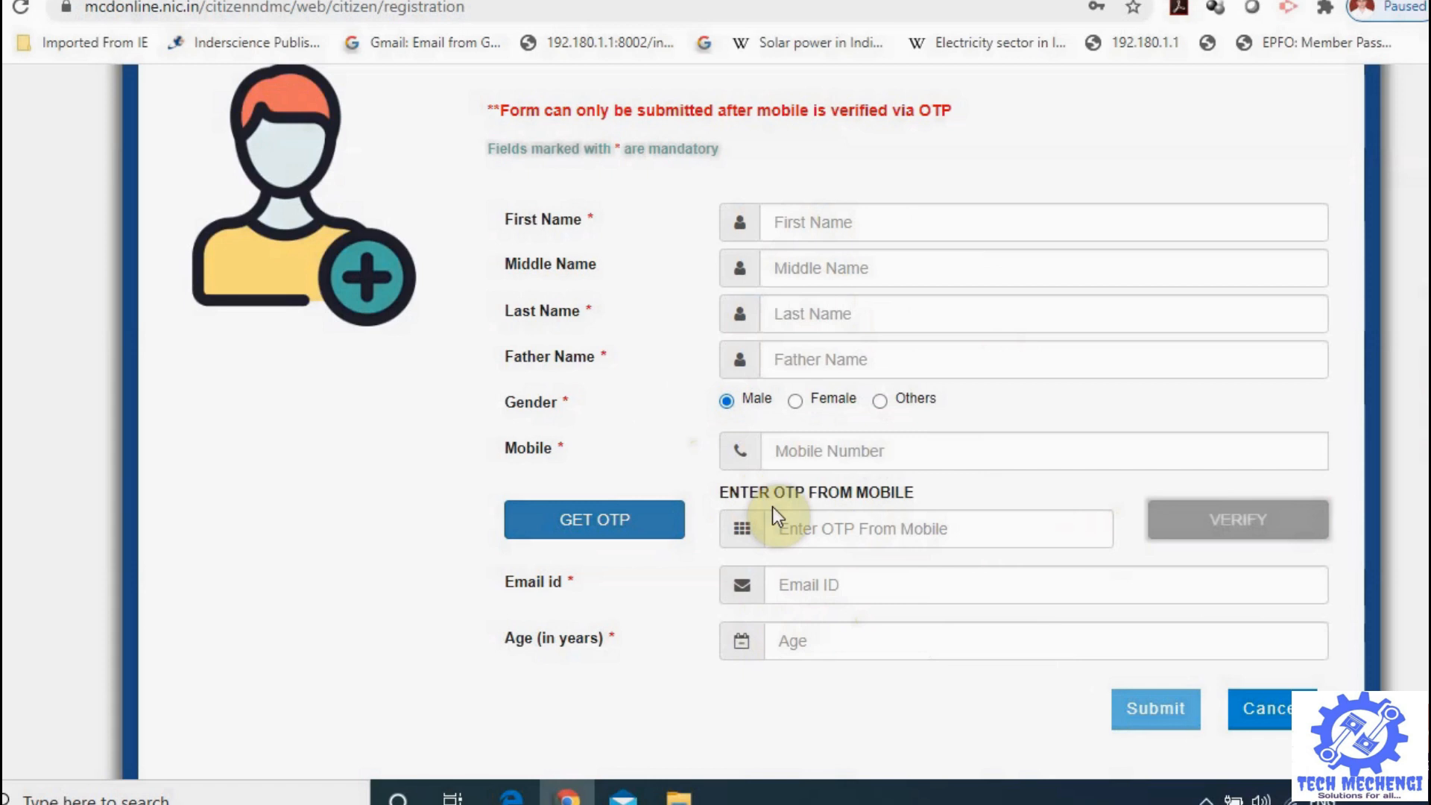
scroll(773, 507, "up", 5)
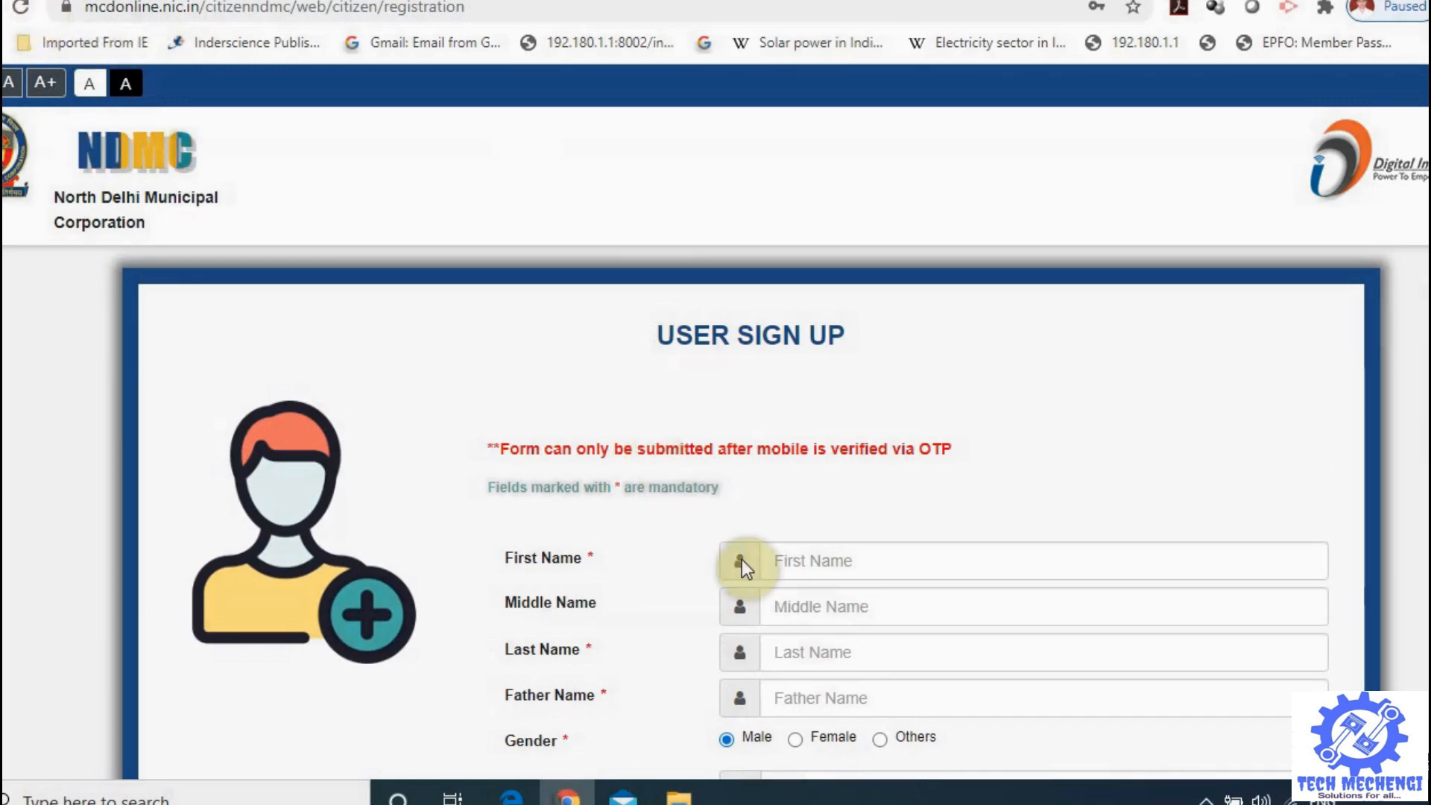
scroll(741, 559, "down", 8)
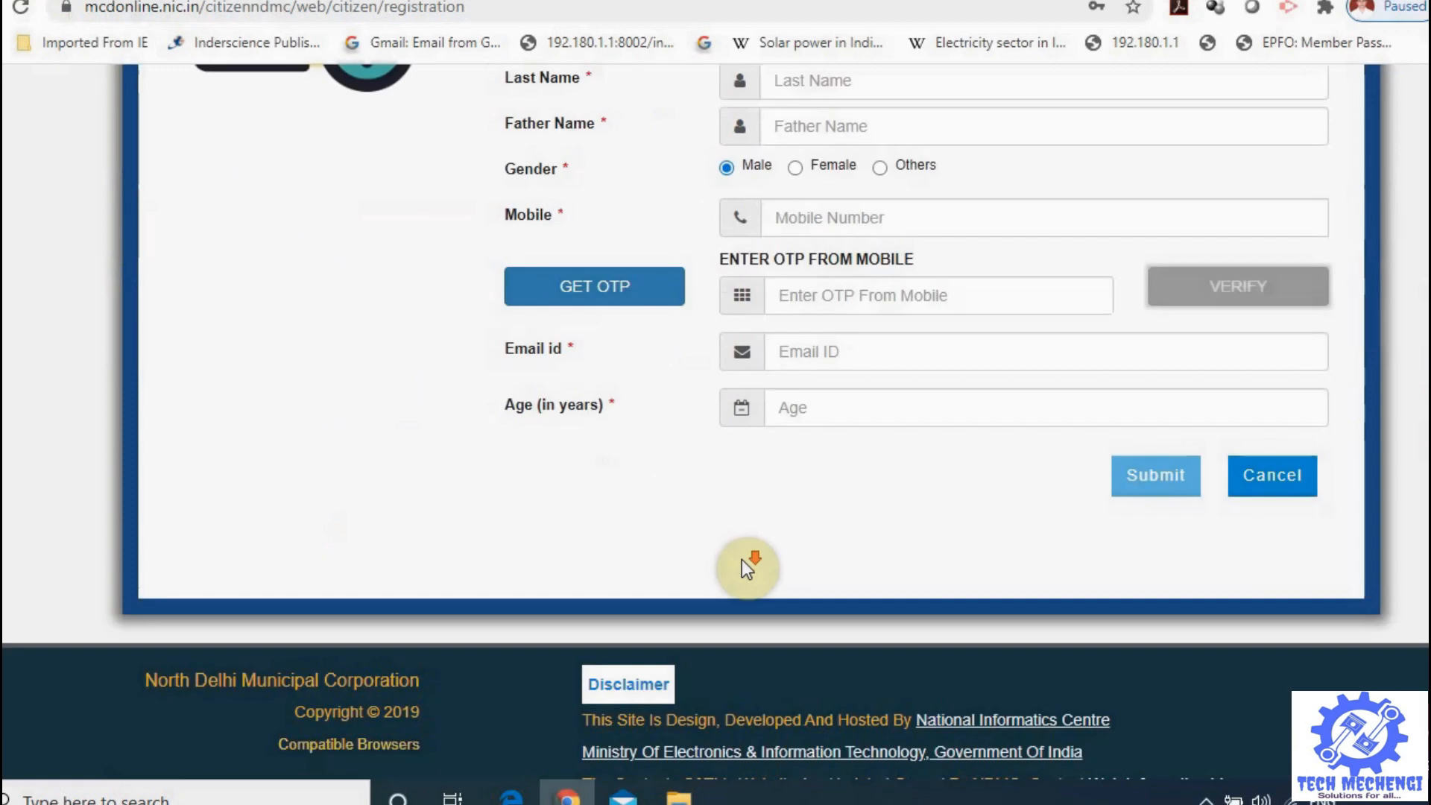
scroll(1075, 590, "up", 2)
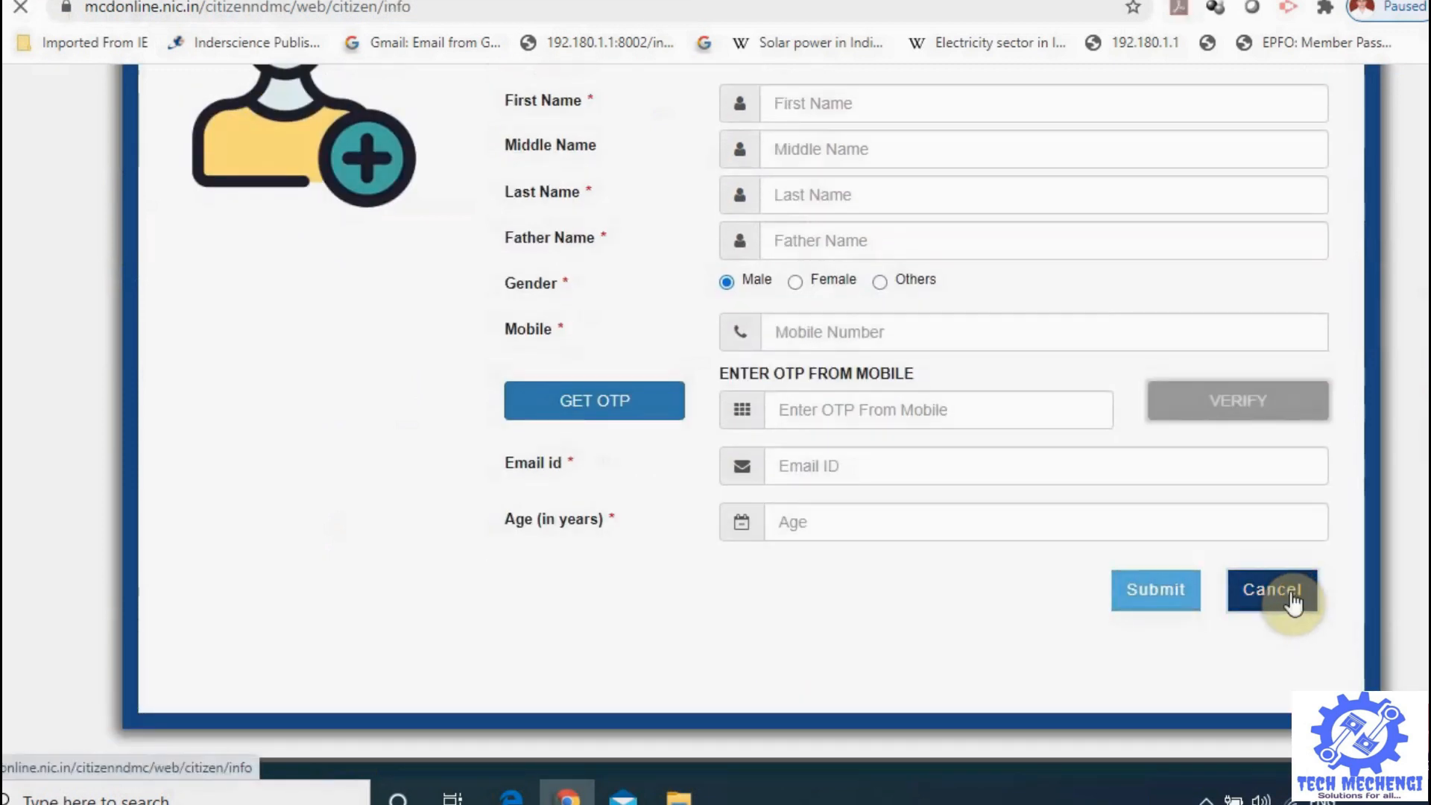
left_click(1292, 596)
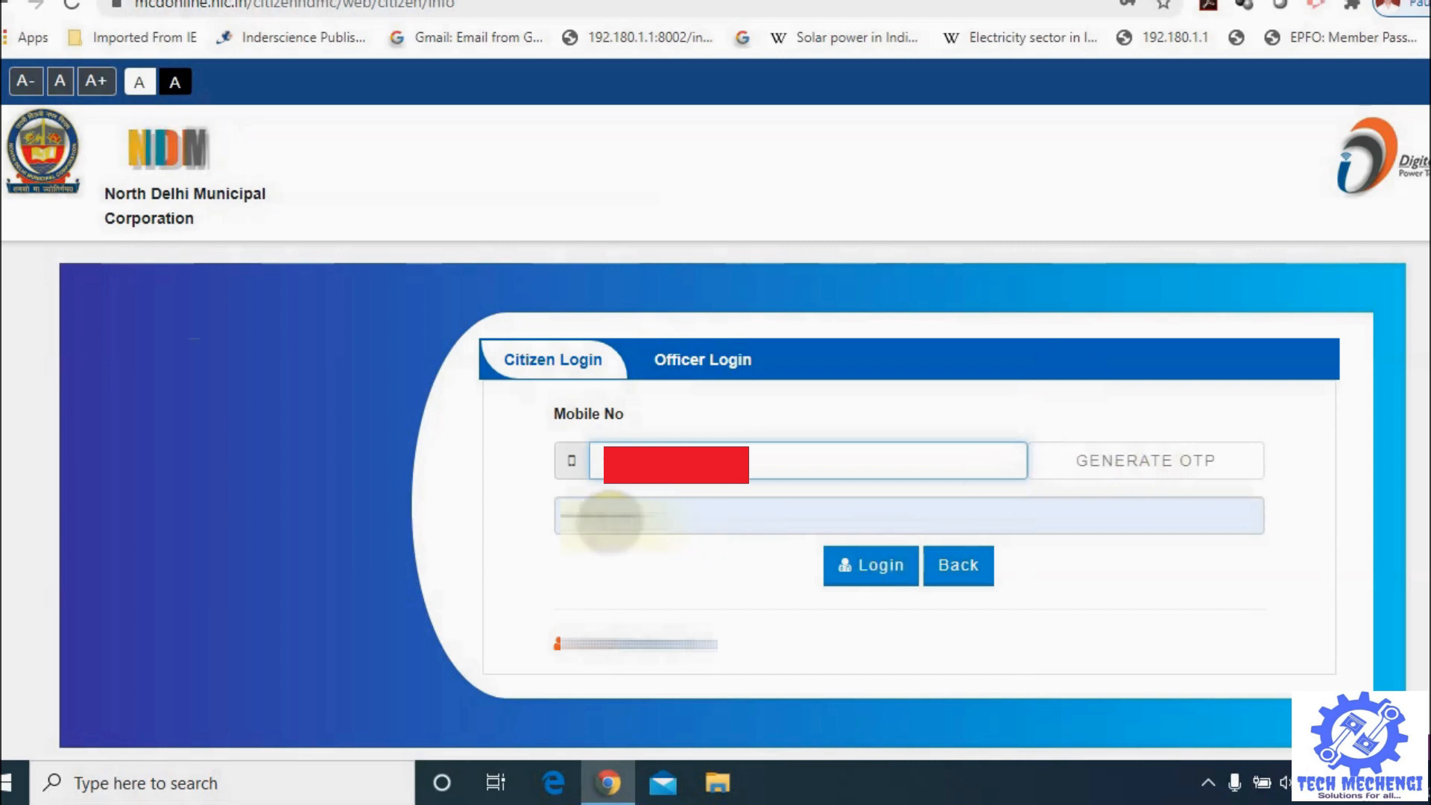
- Clear the existing entry in the OTP field of the citizen login form
left_click(609, 519)
key("BackSpace")
key("BackSpace")
key("BackSpace")
key("BackSpace")
key("BackSpace")
key("BackSpace")
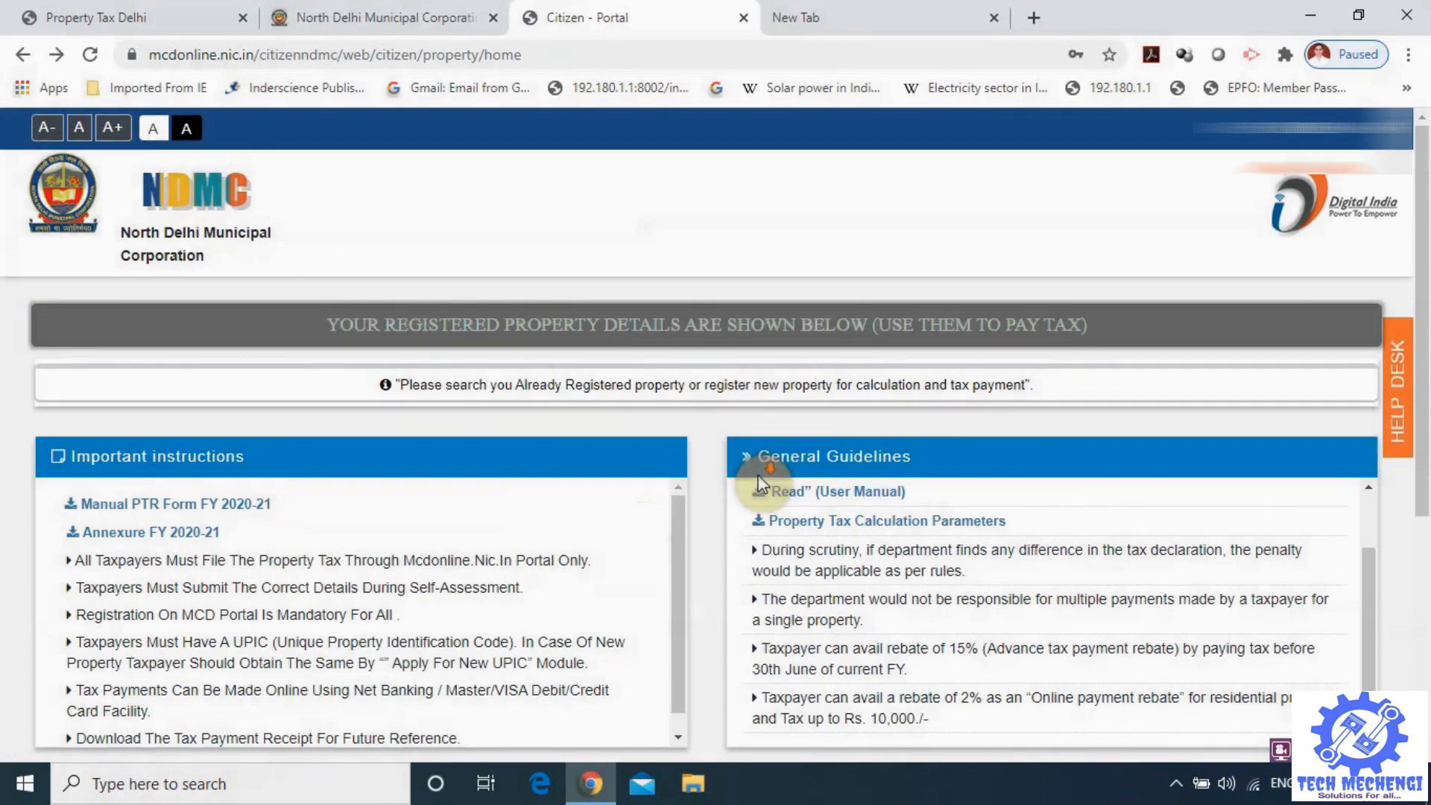
- Open the application form for a new UPIC from the registered property page
scroll(753, 479, "down", 4)
scroll(742, 463, "down", 1)
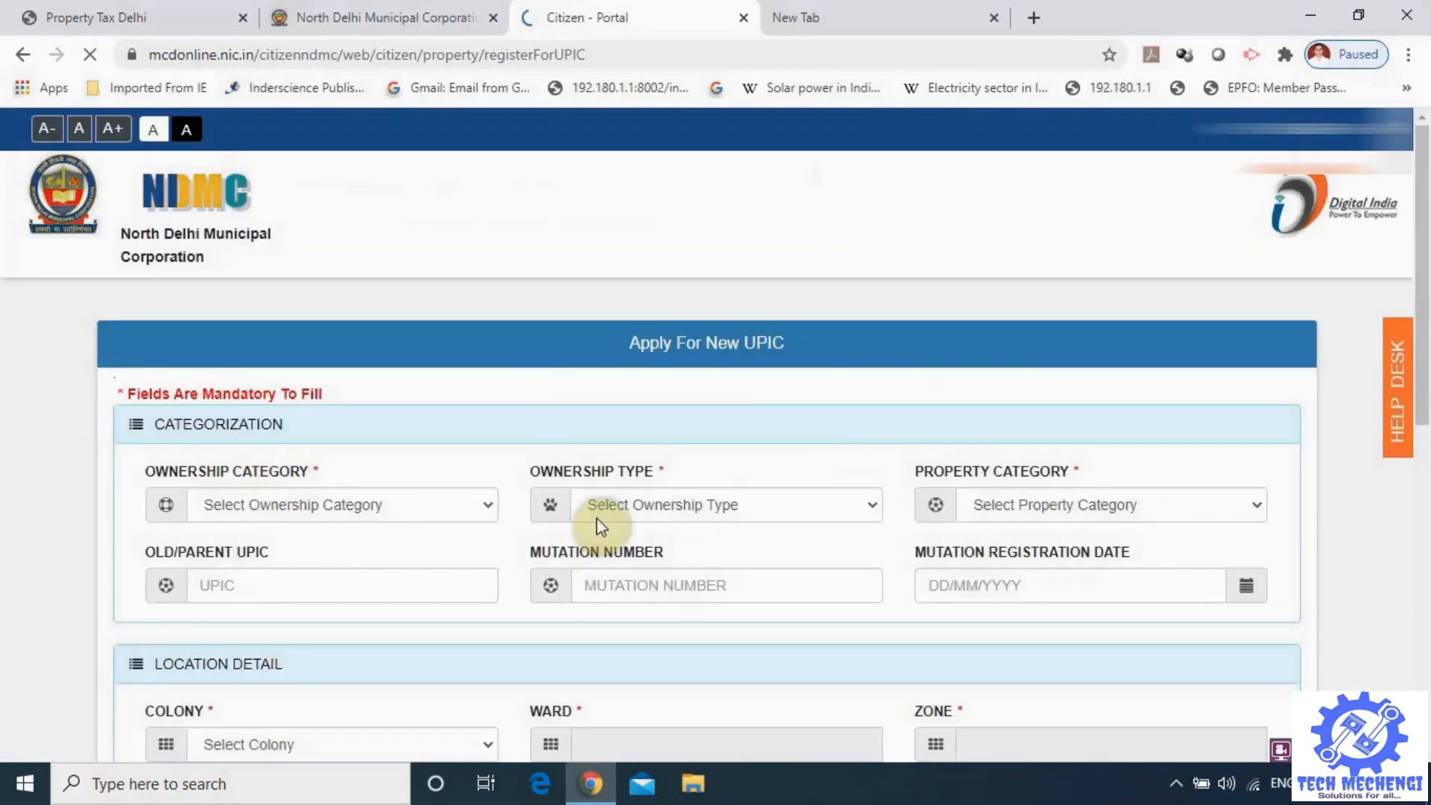
- Set the ownership category to INDIVIDUAL and the ownership type to SINGLE OWNER in the new UPIC application
scroll(597, 517, "down", 1)
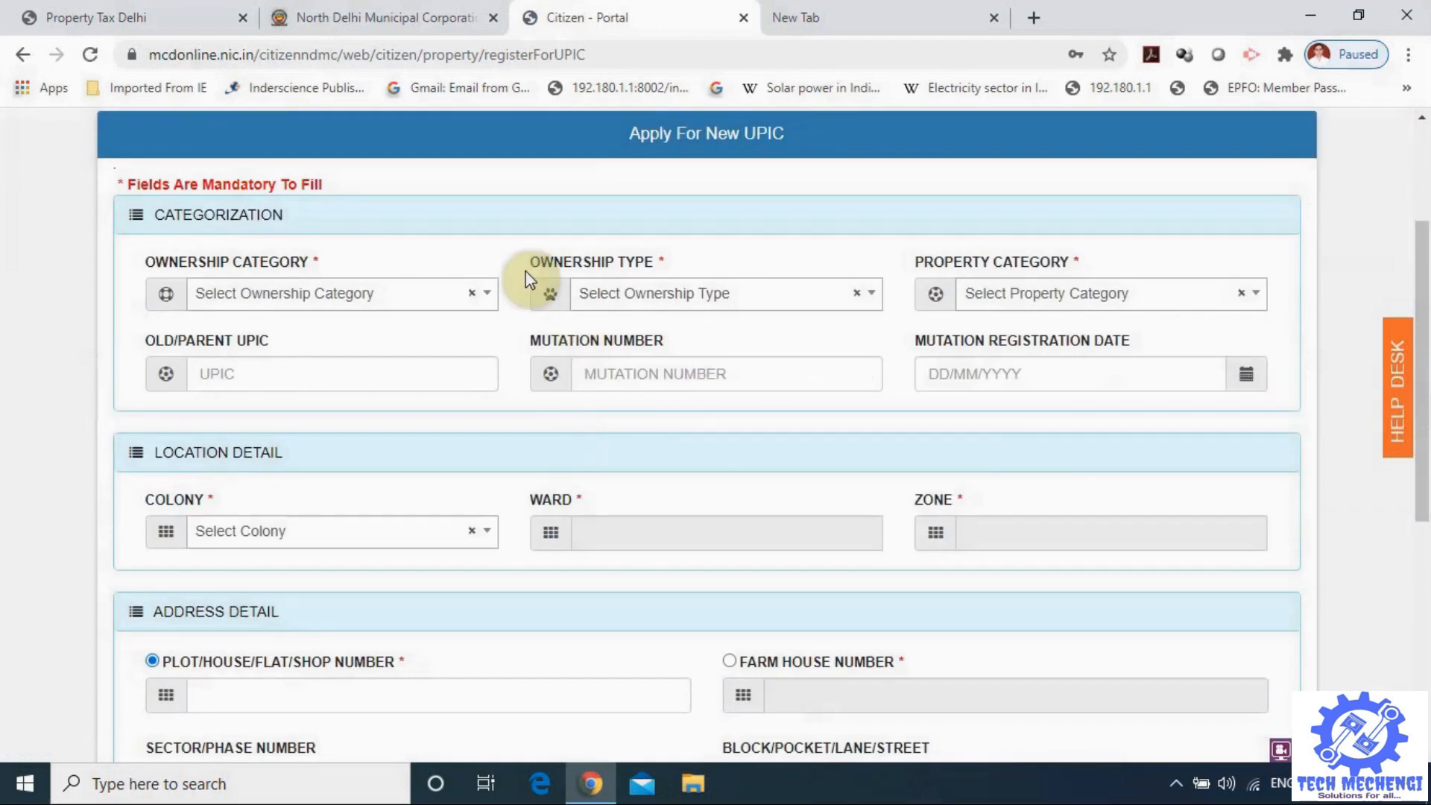
left_click(488, 297)
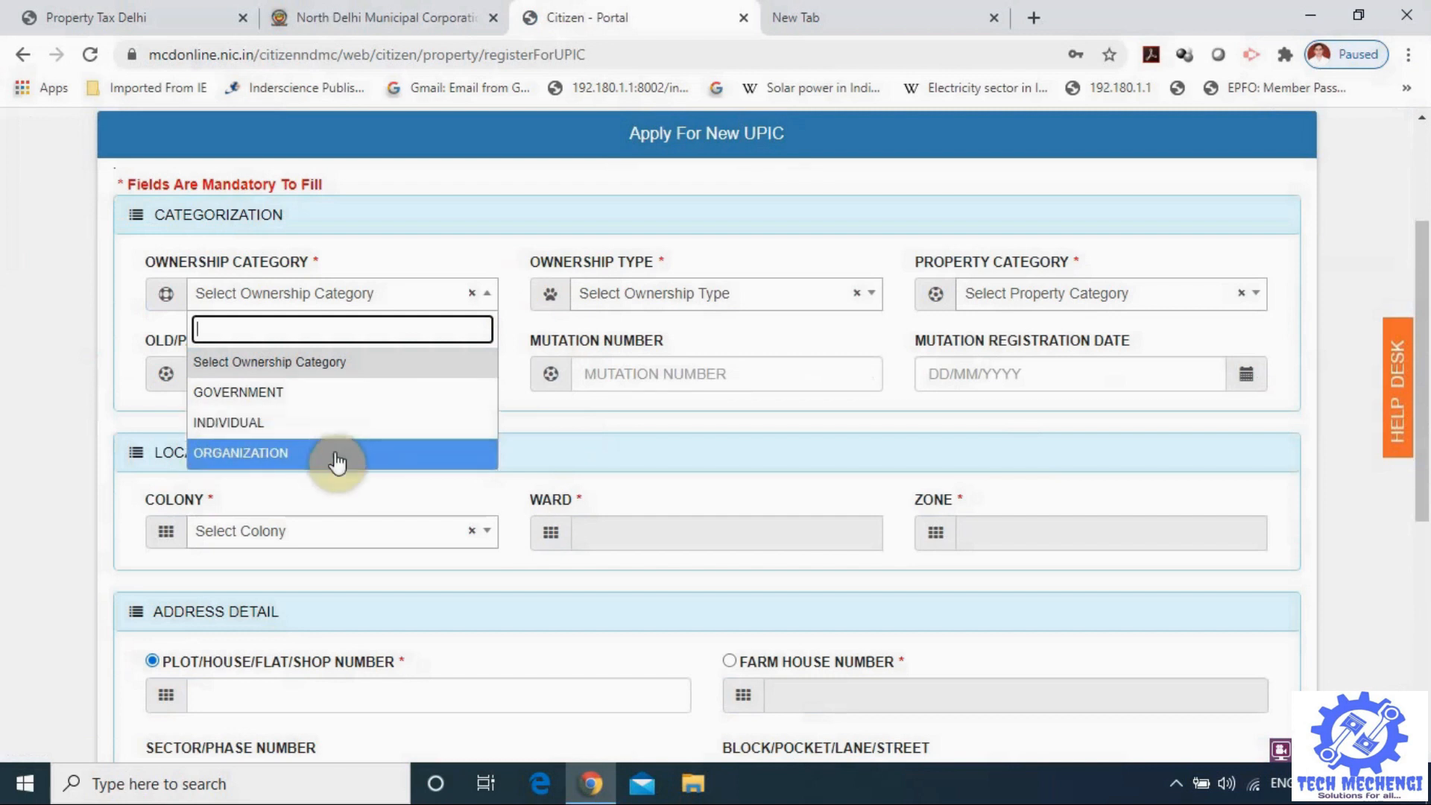
left_click(283, 422)
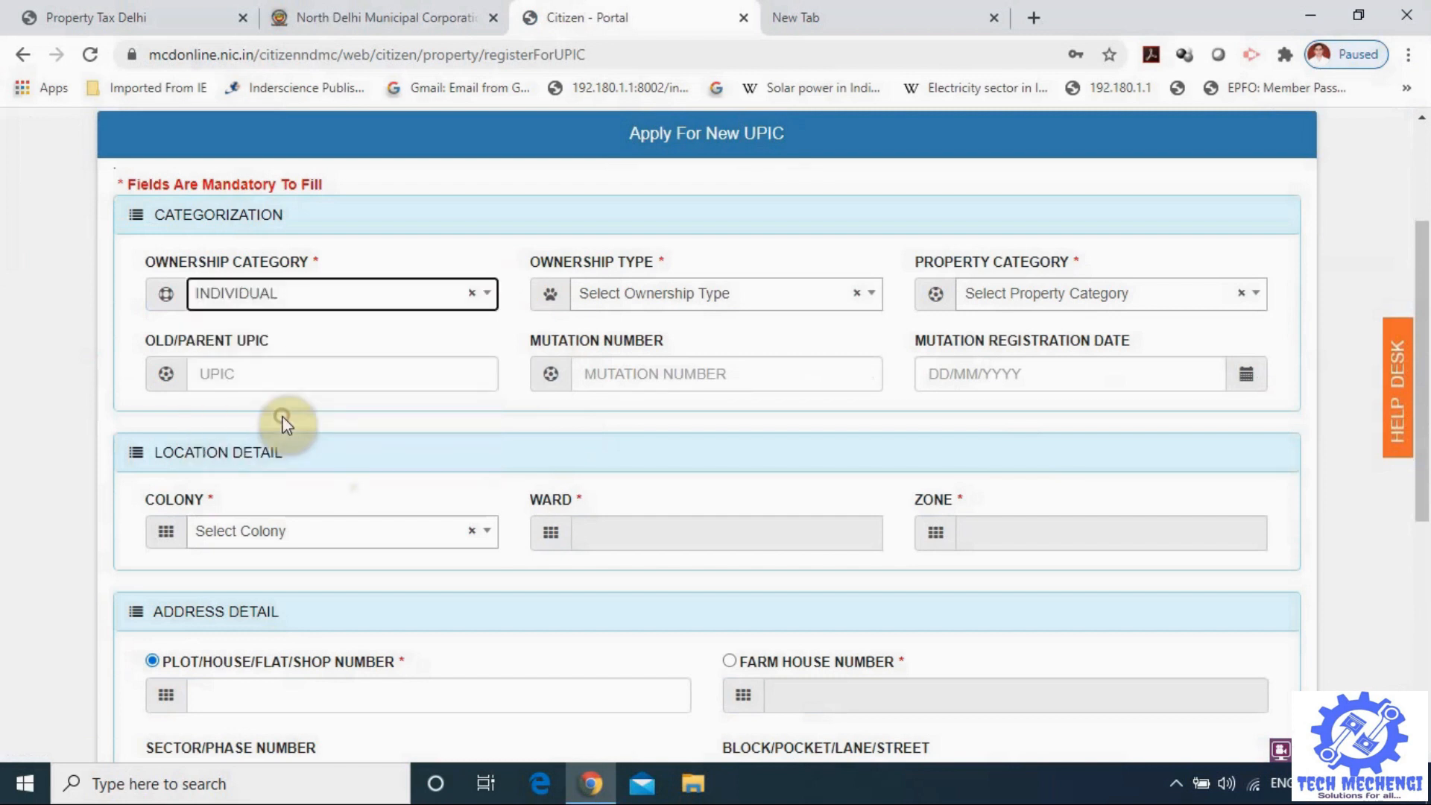
left_click(870, 298)
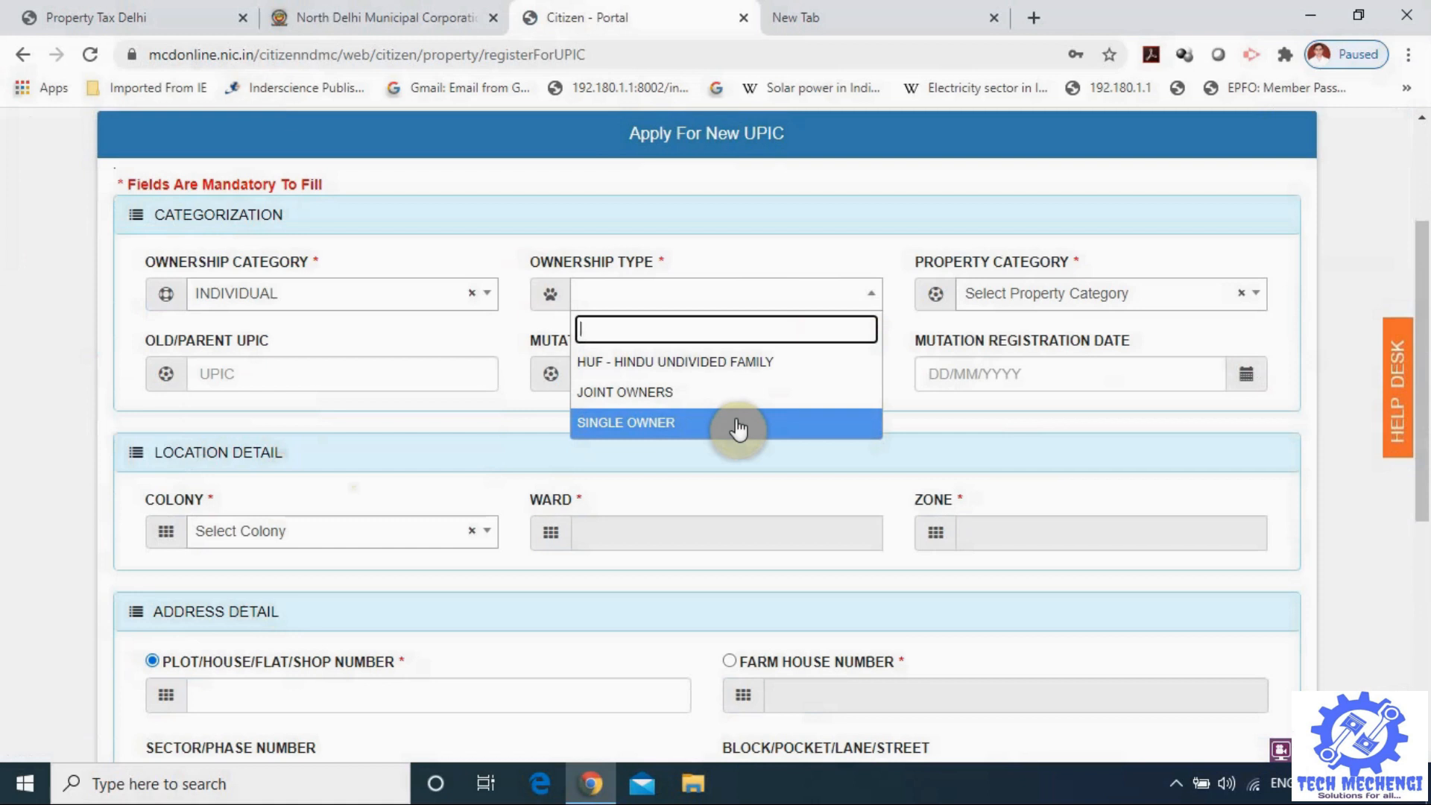
left_click(673, 423)
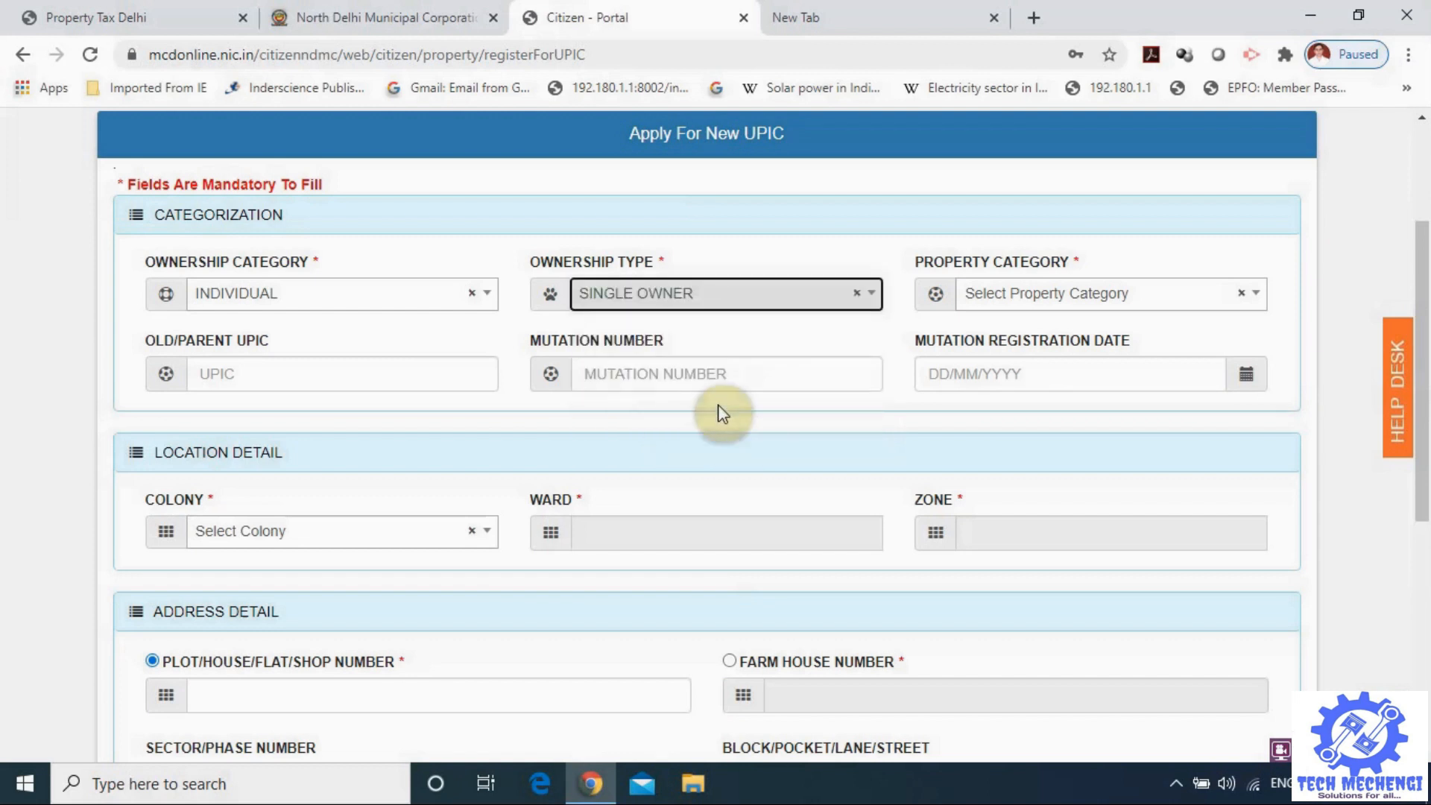
- Set the property category to RESIDENTIAL in the categorization section
left_click(1240, 296)
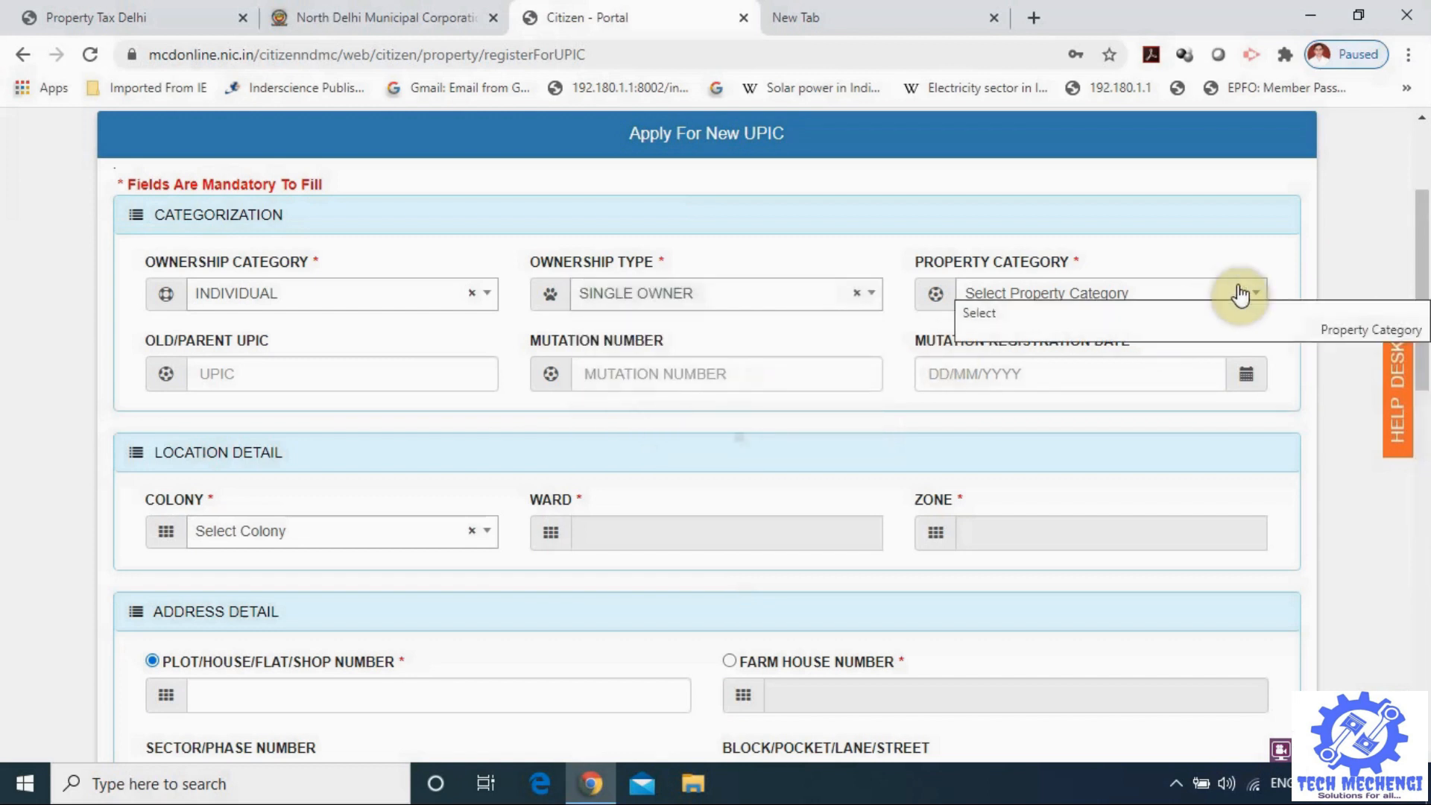
left_click(1259, 298)
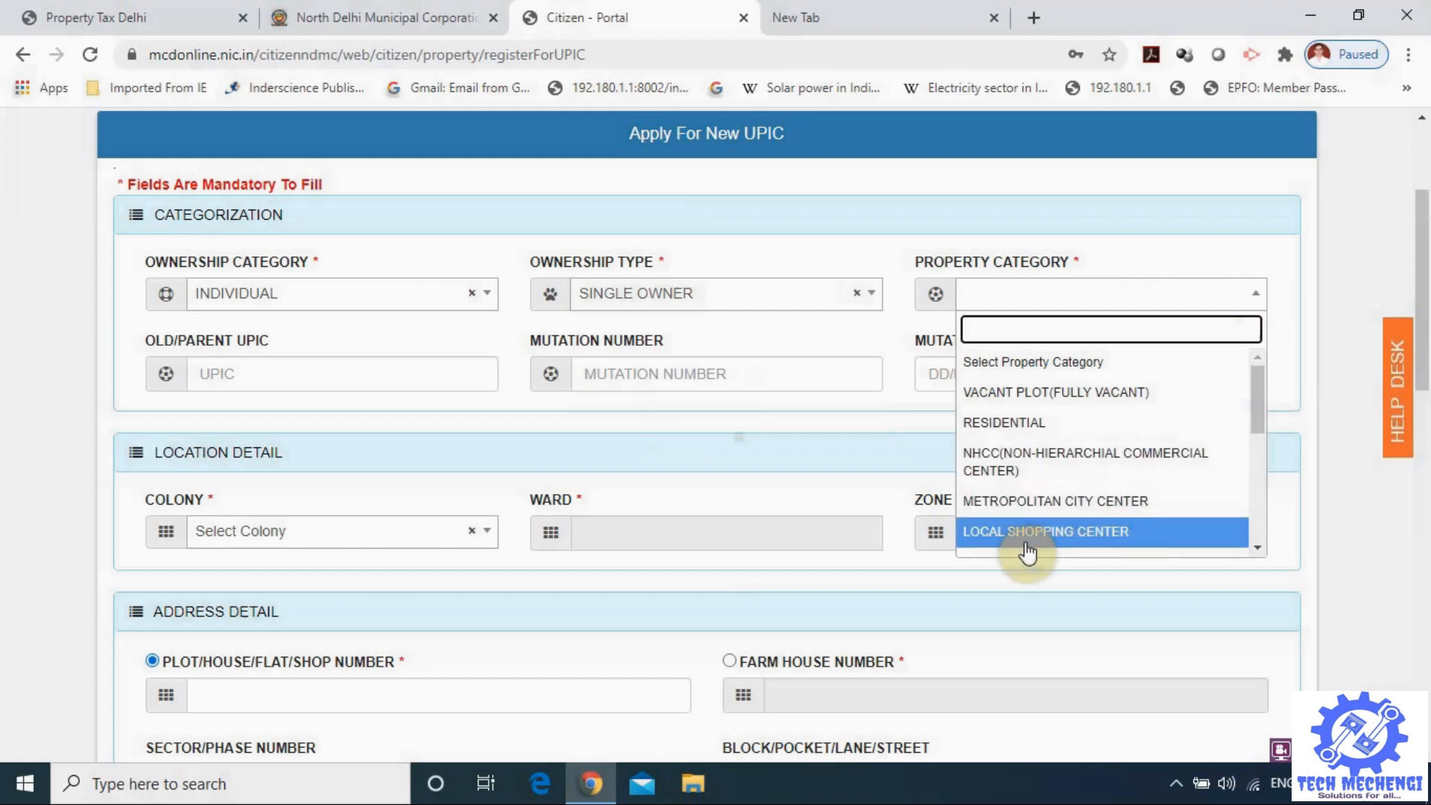
left_click(1015, 423)
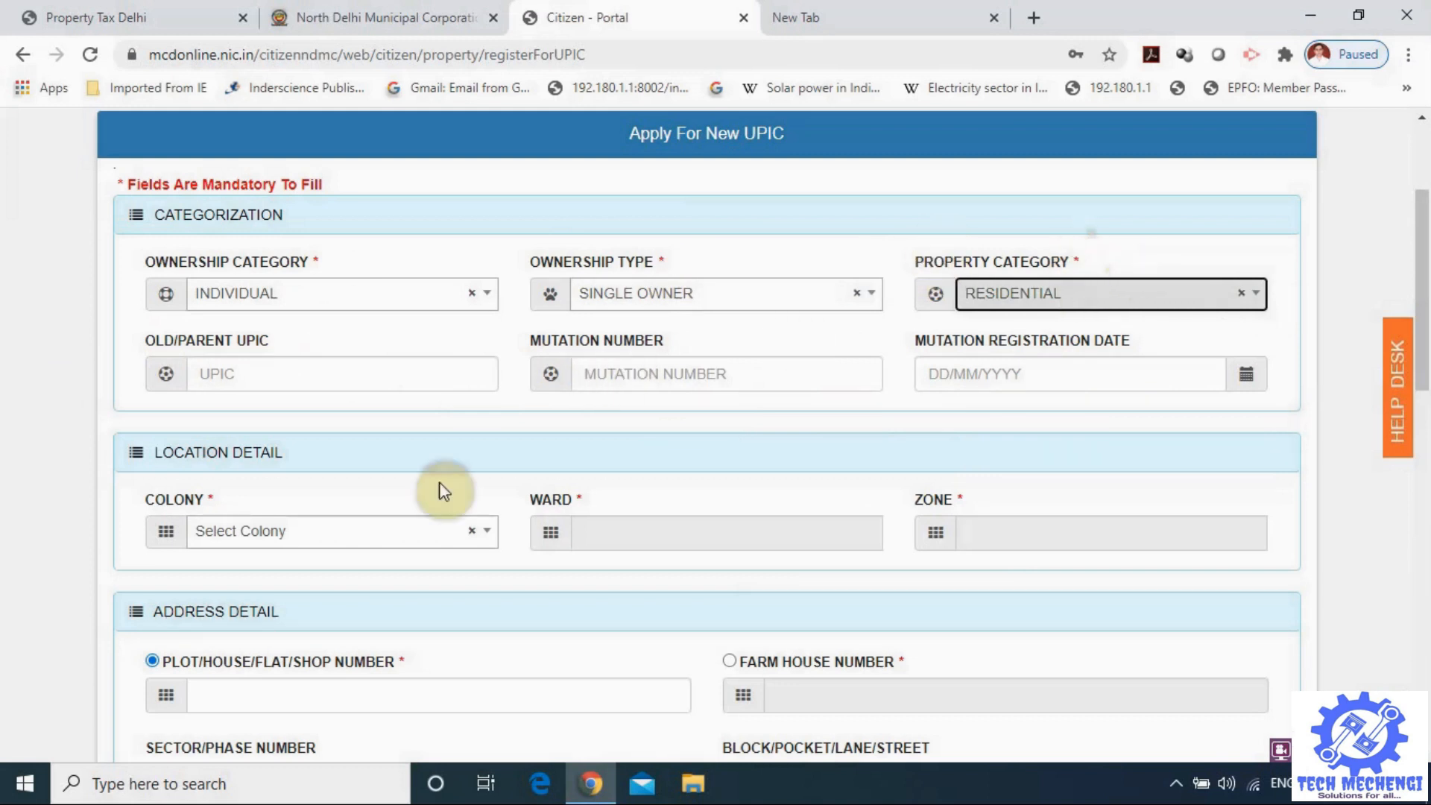
- Search the colony list for ROHINI and choose ROHINI SECTOR-9 as the property's colony
scroll(766, 373, "down", 1)
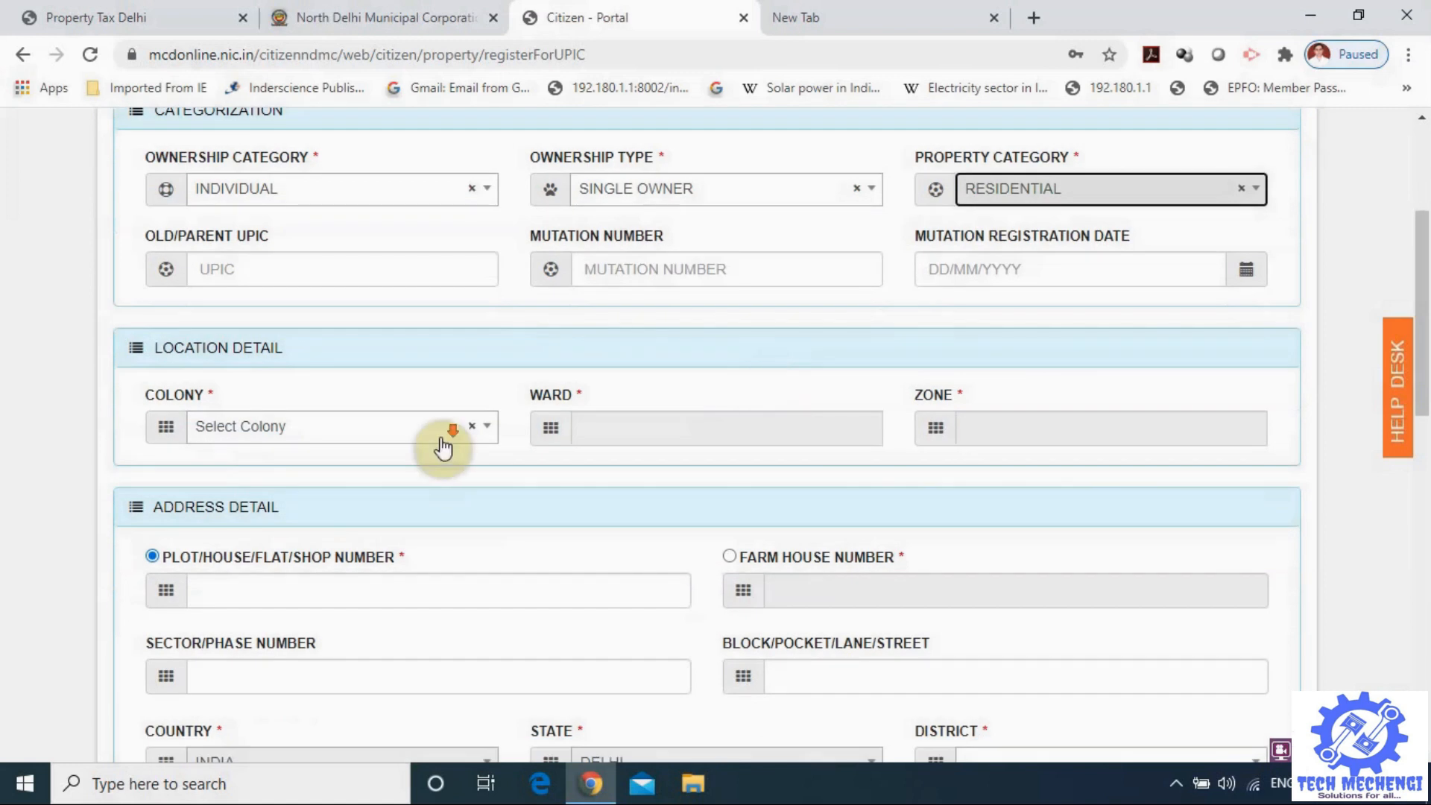
scroll(462, 425, "down", 1)
left_click(482, 328)
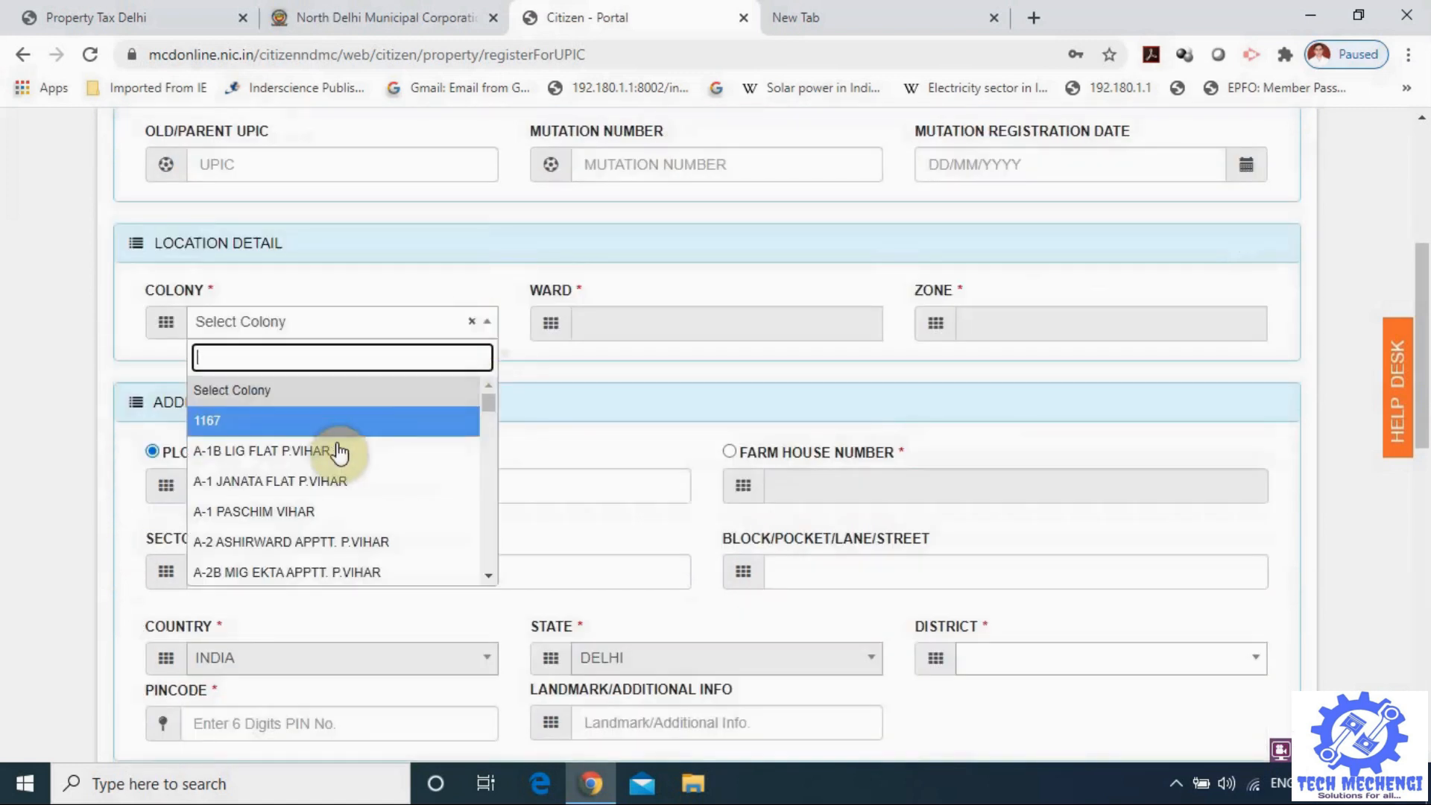
scroll(358, 537, "down", 1)
scroll(358, 526, "down", 1)
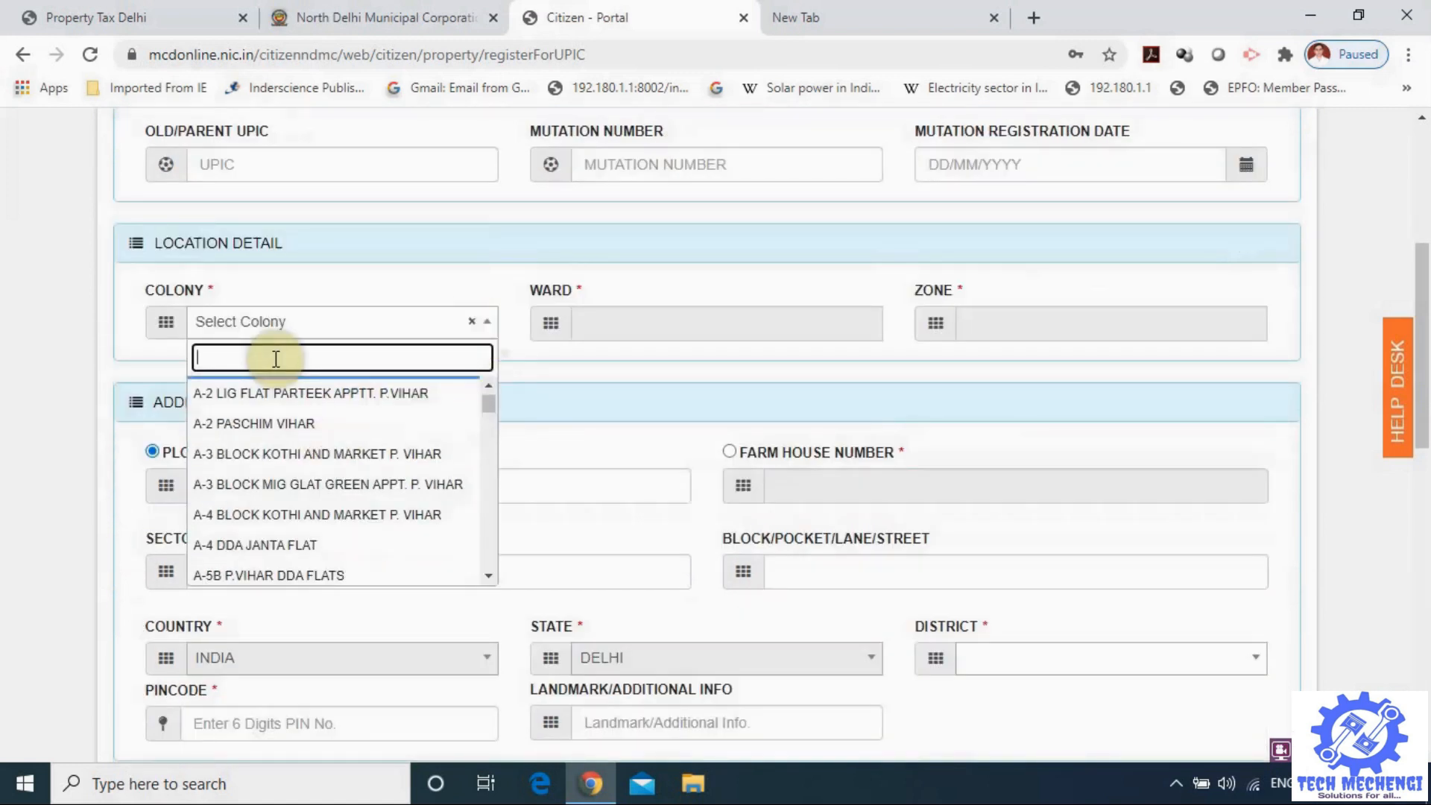
type("ROHINI")
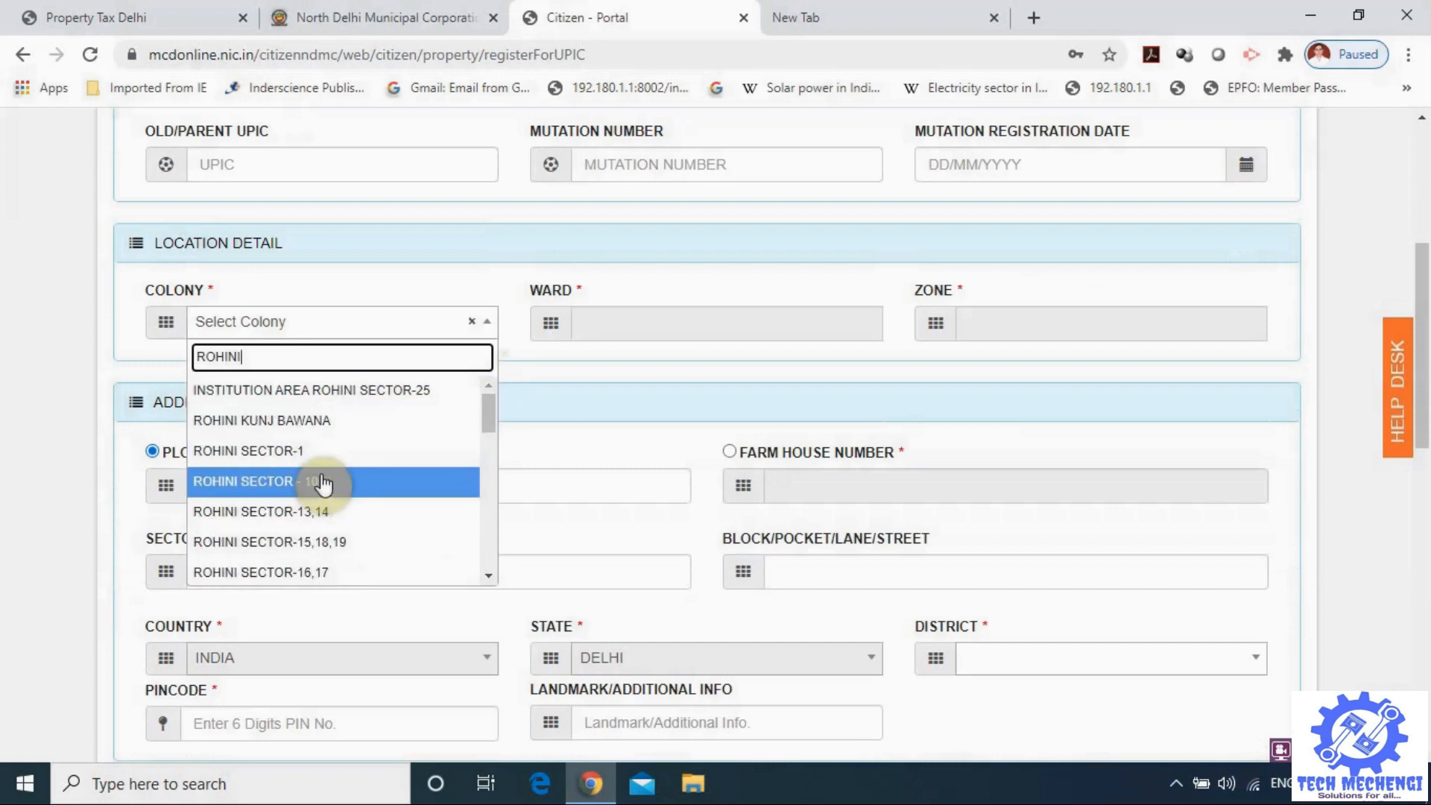
scroll(324, 492, "down", 3)
scroll(325, 504, "down", 6)
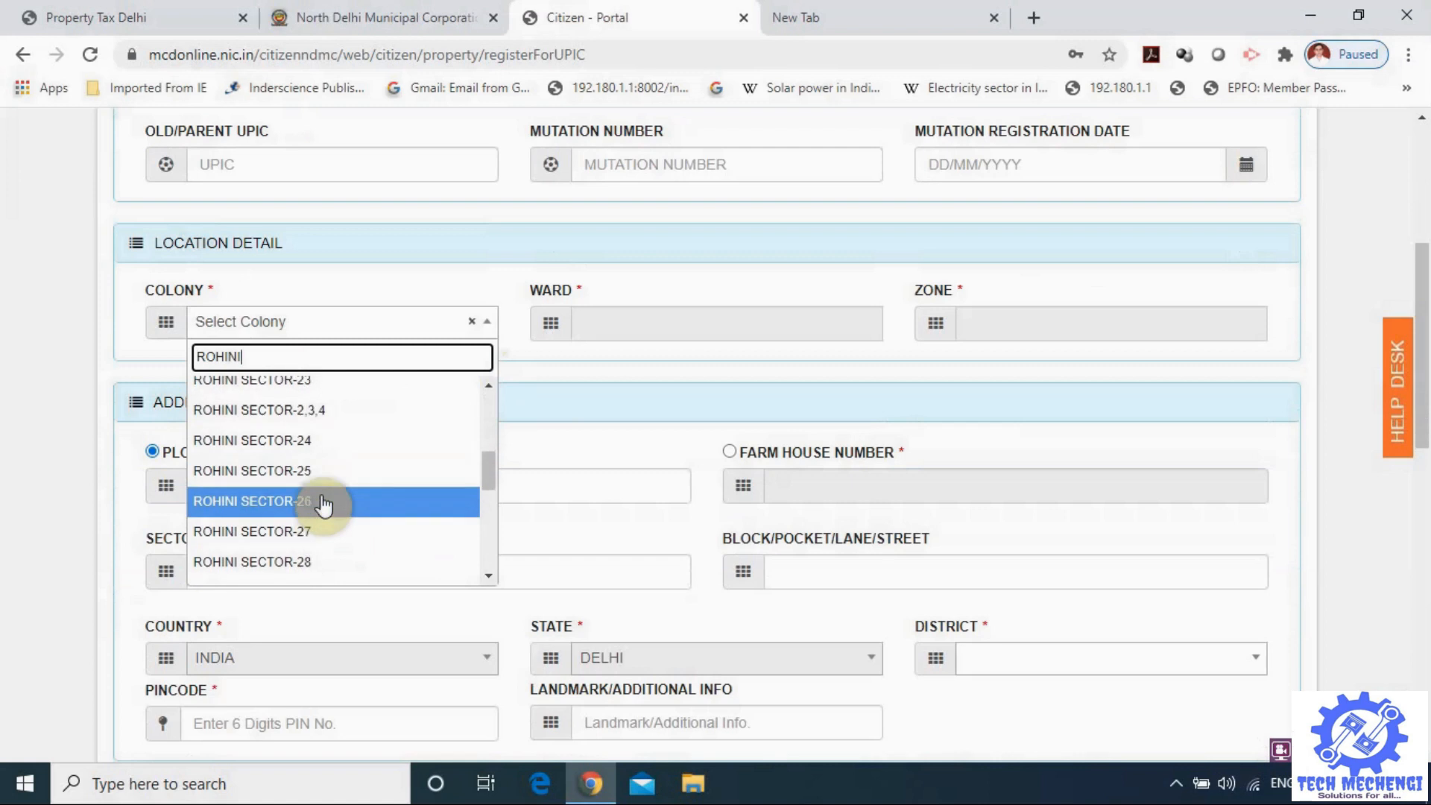
scroll(325, 504, "down", 2)
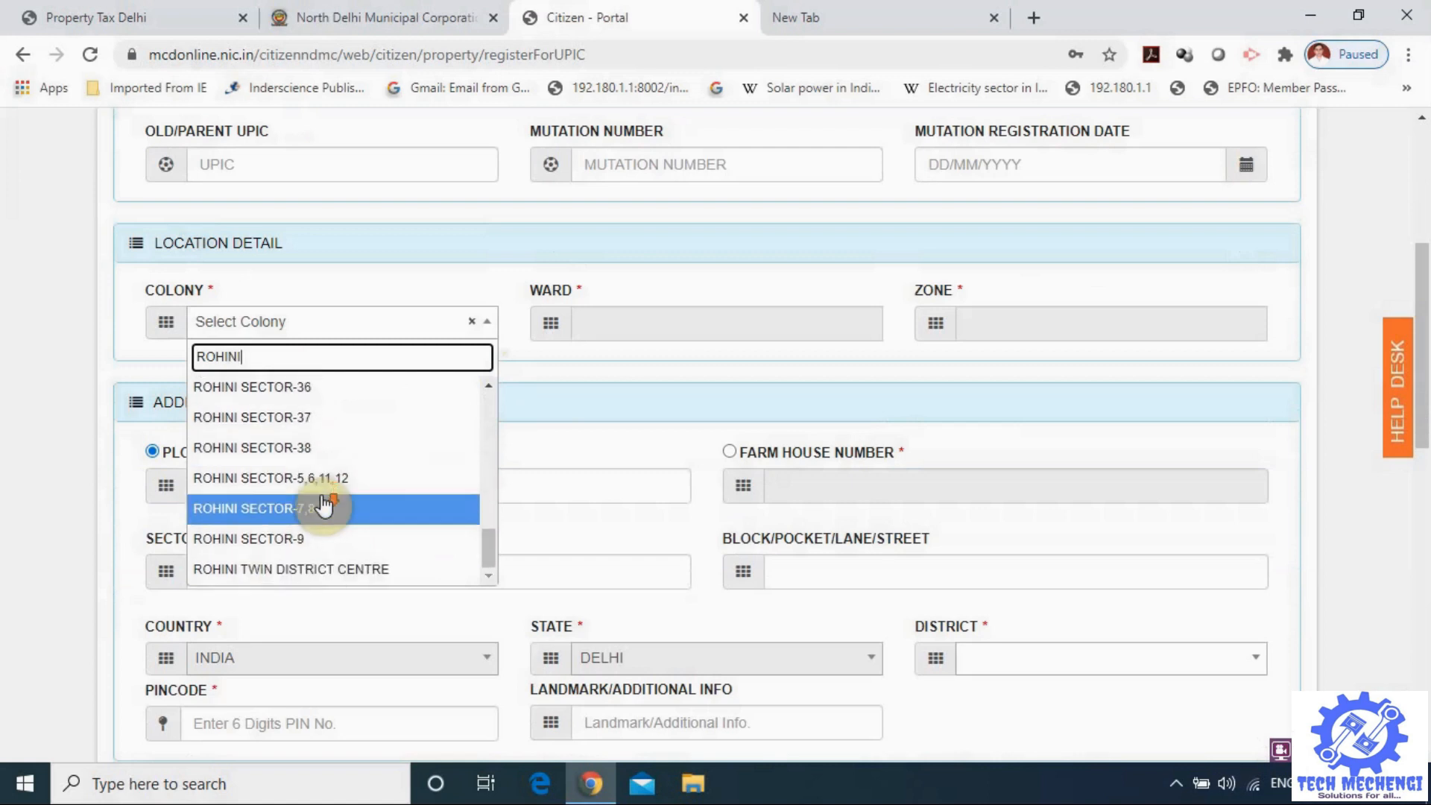
left_click(284, 542)
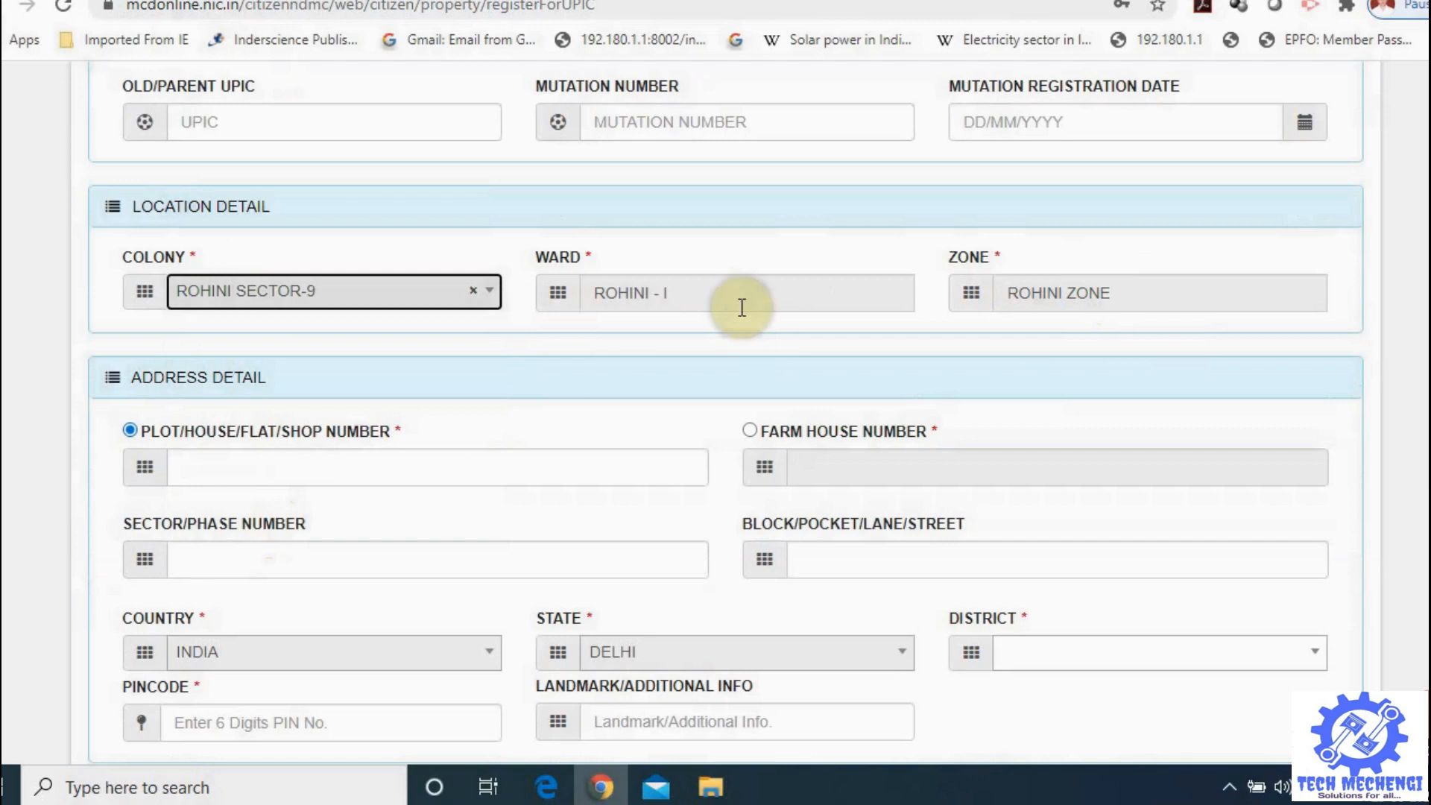
- Examine the fields to fill in for the address and owner details, including the available owner rebate options
scroll(753, 466, "down", 1)
left_click(296, 348)
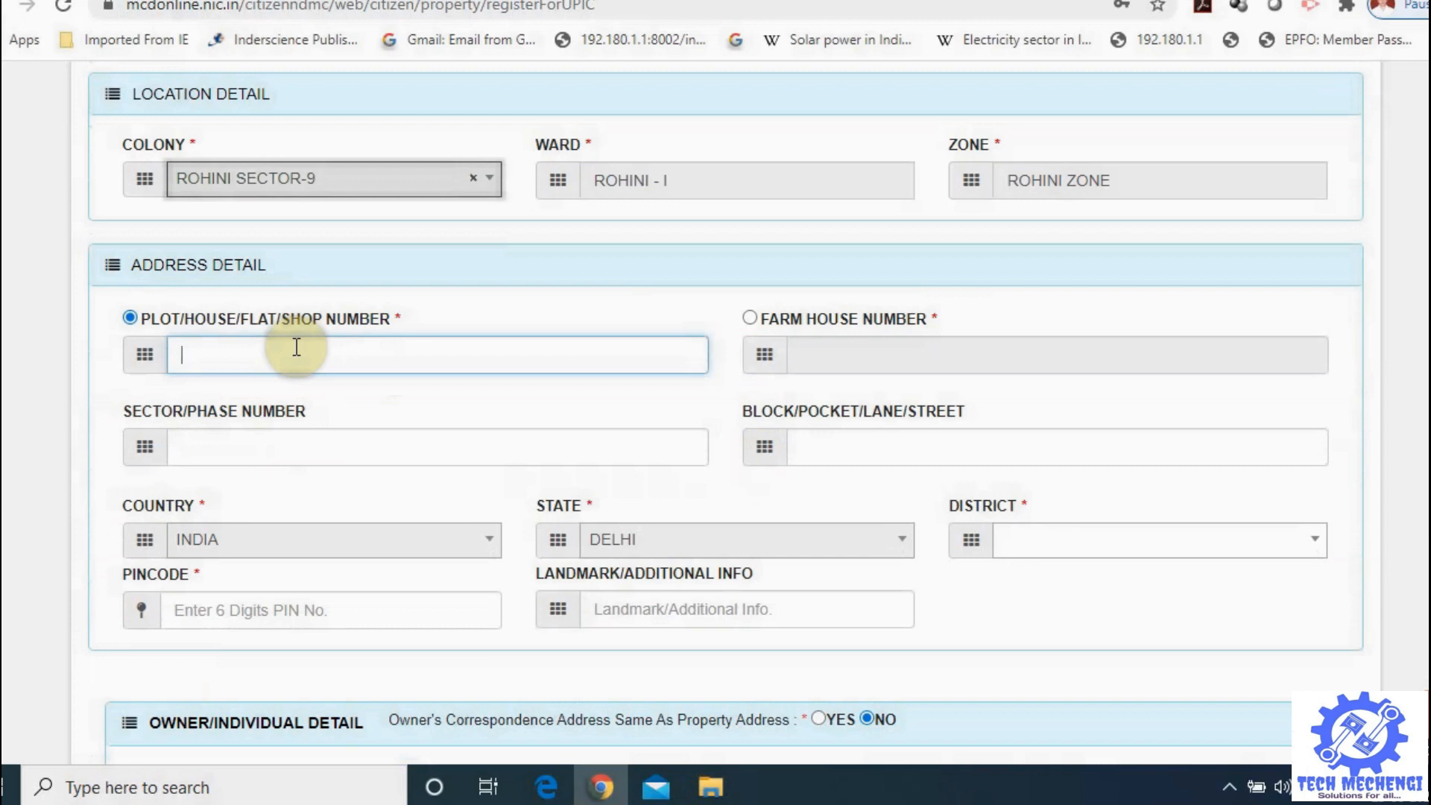
scroll(296, 347, "down", 2)
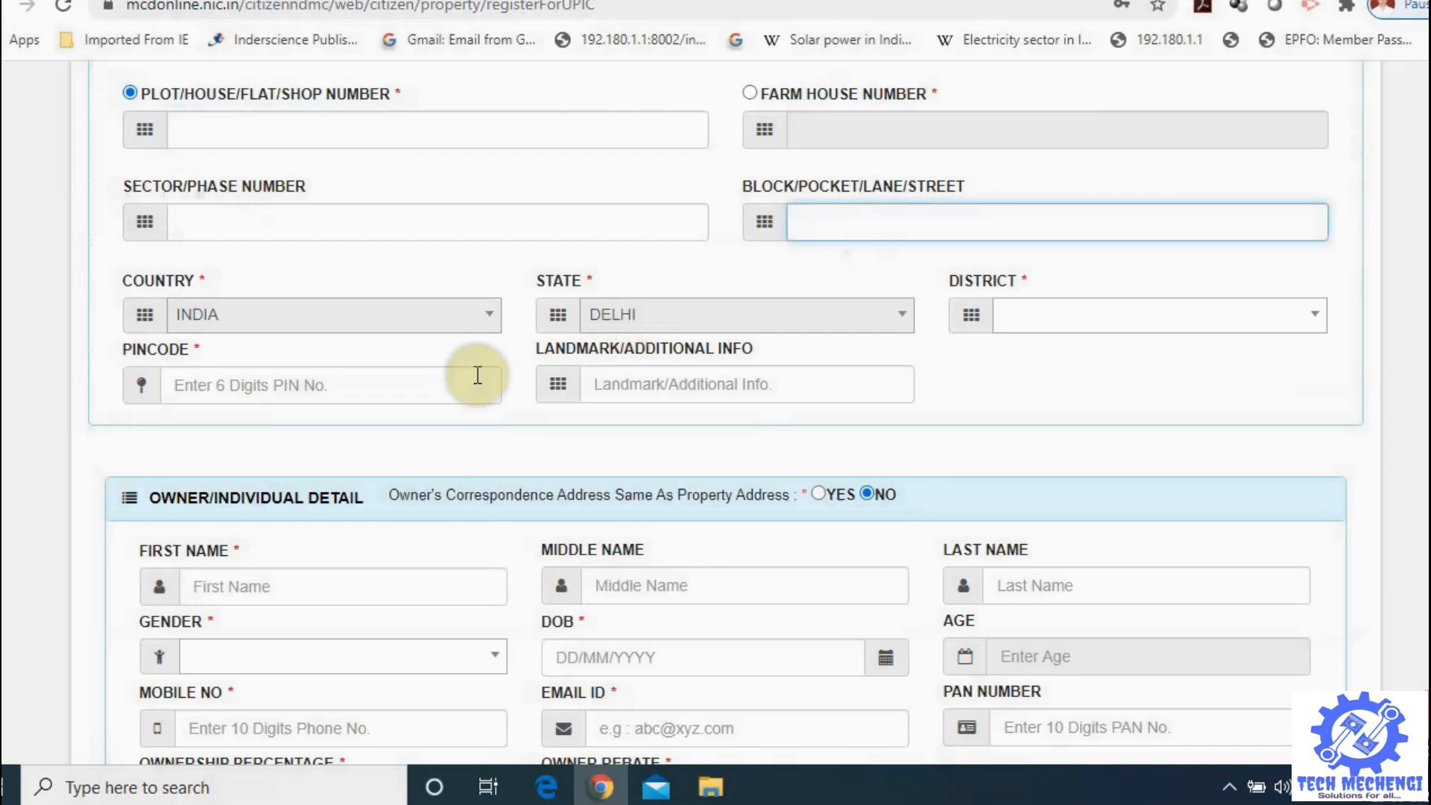
scroll(475, 374, "down", 1)
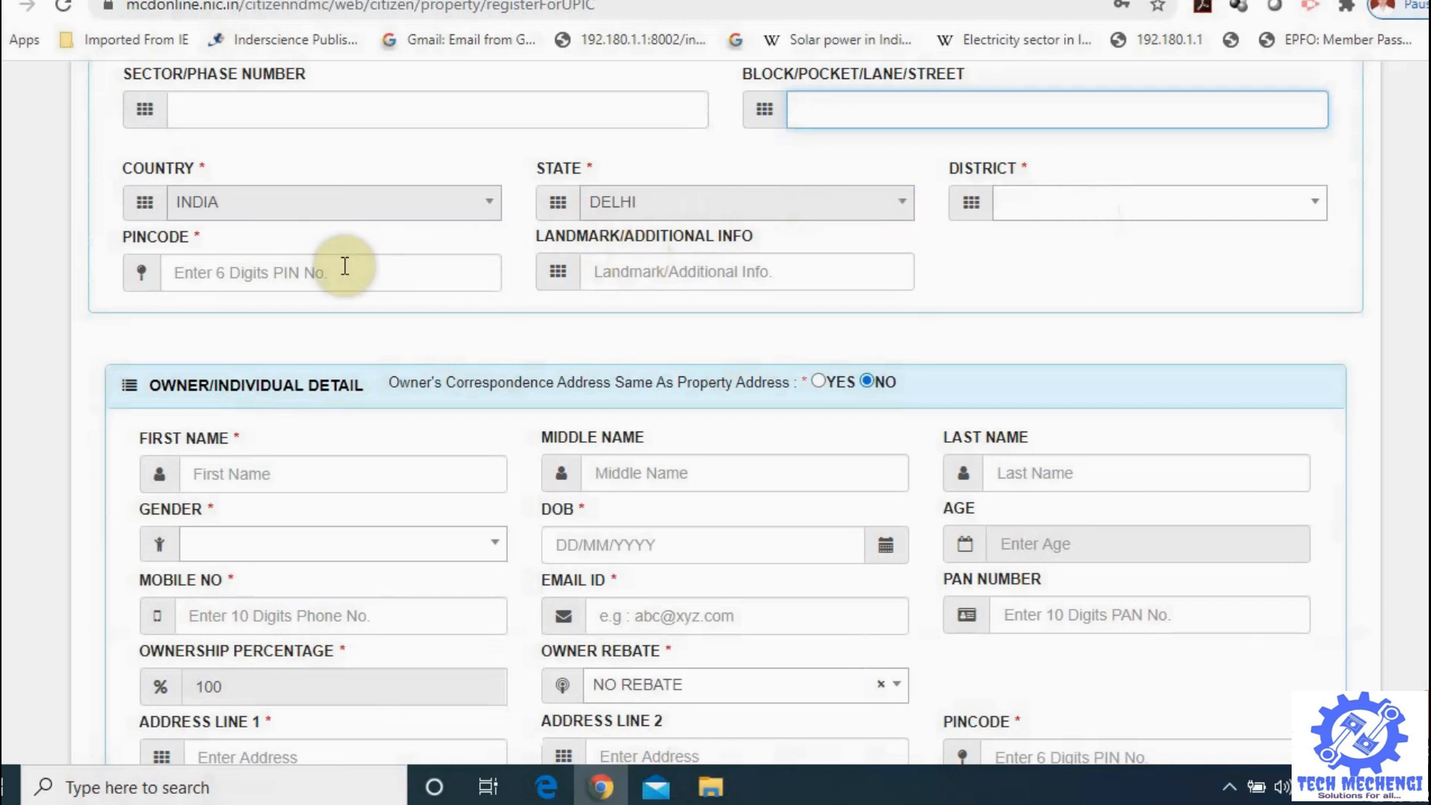
scroll(324, 283, "down", 1)
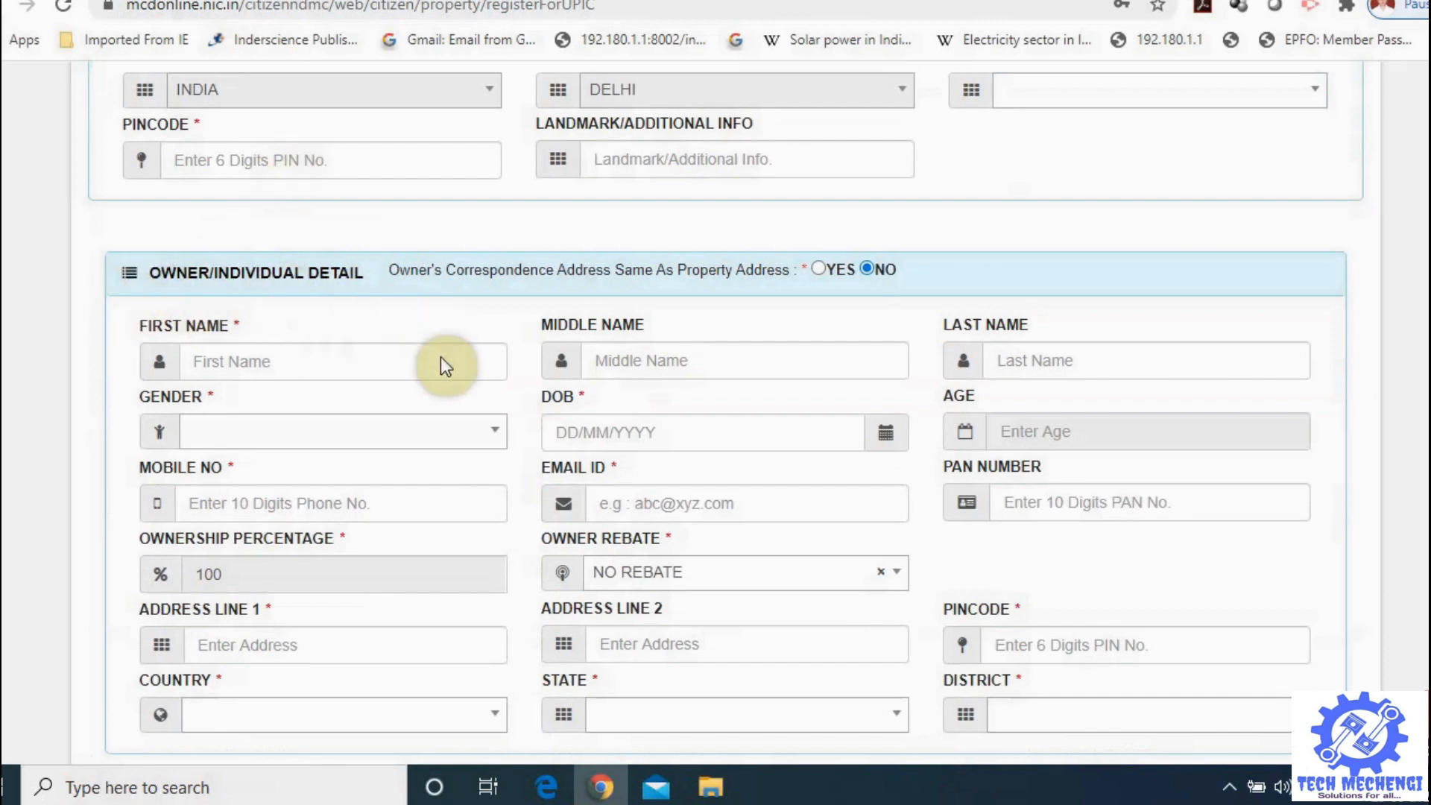
scroll(441, 356, "down", 3)
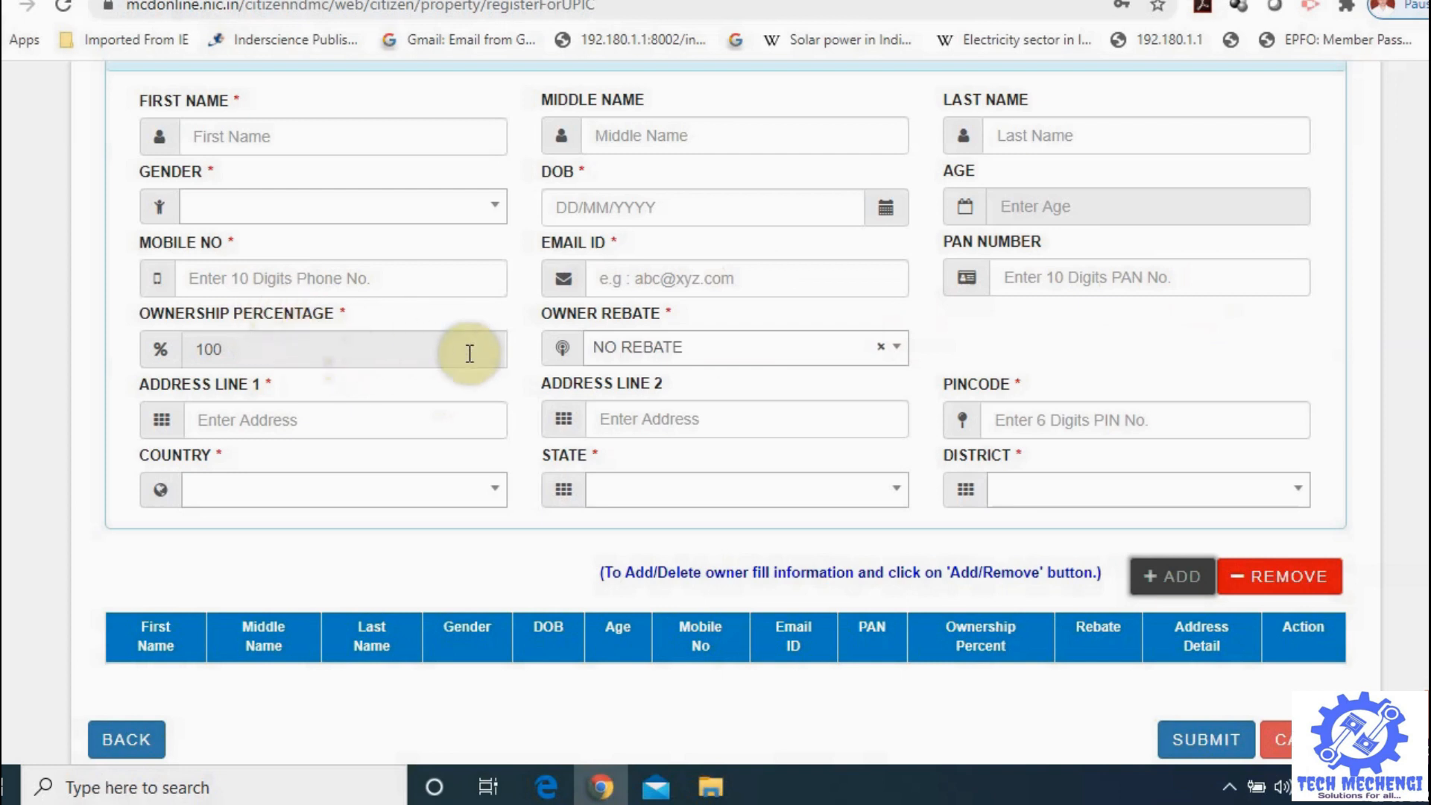
left_click(768, 356)
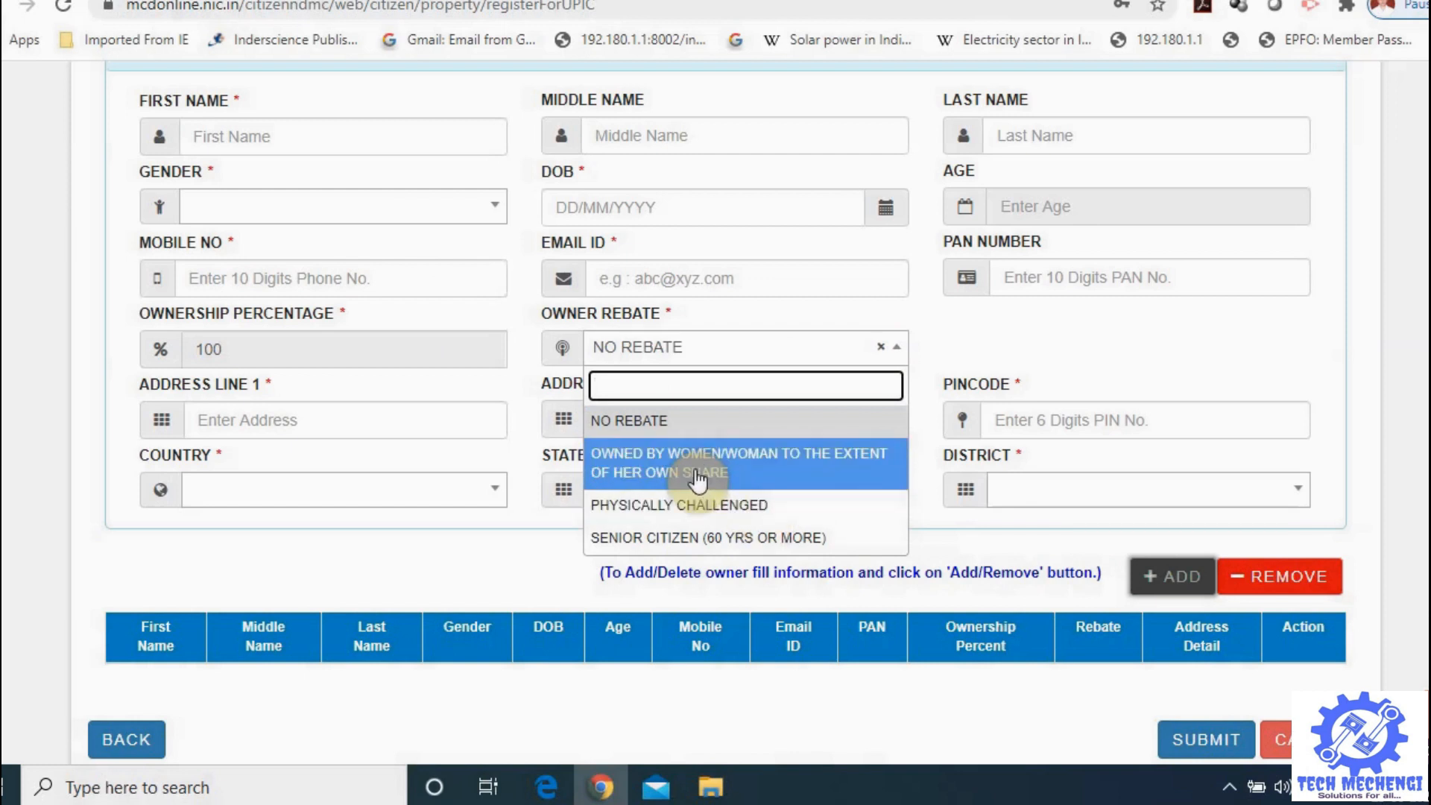
scroll(700, 546, "down", 2)
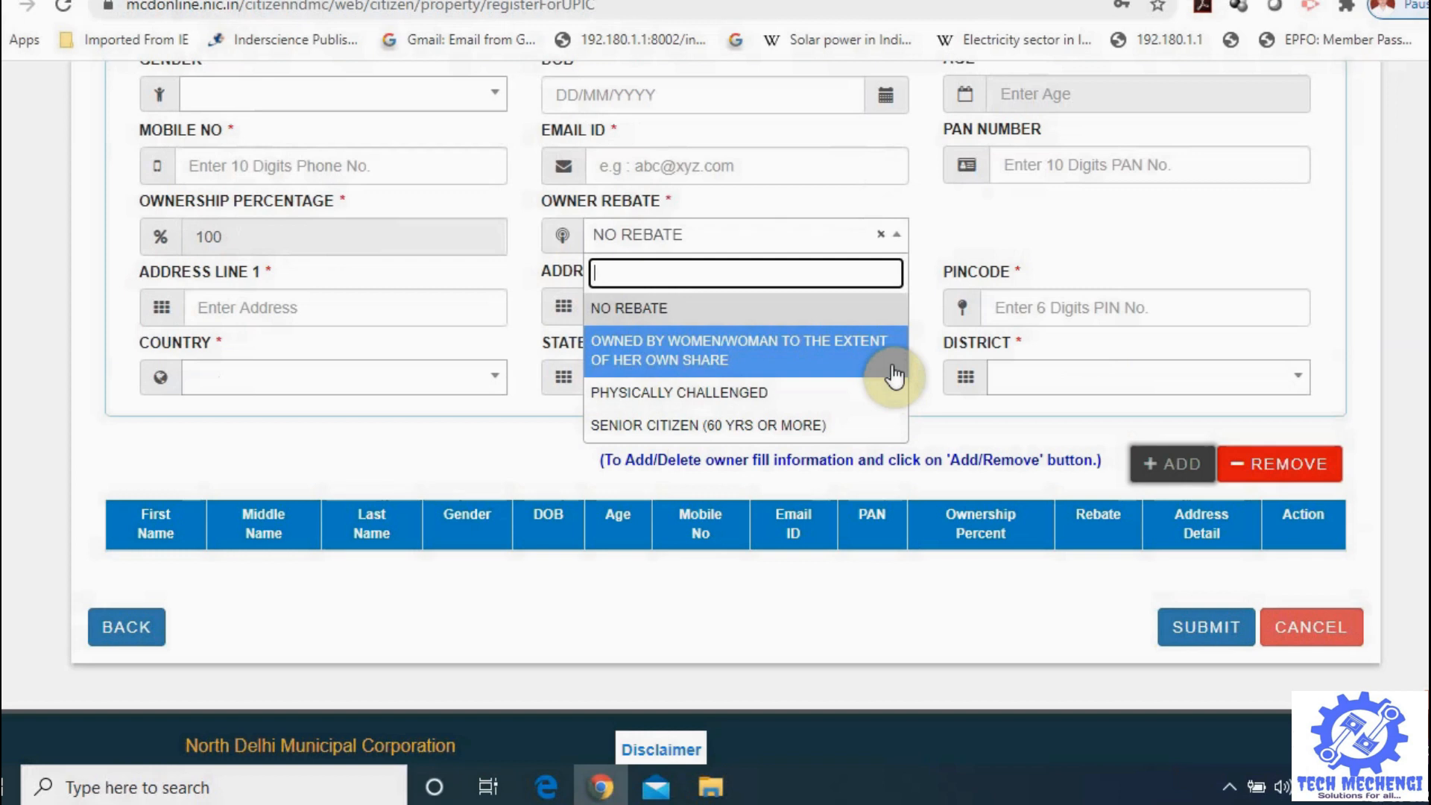
left_click(1017, 236)
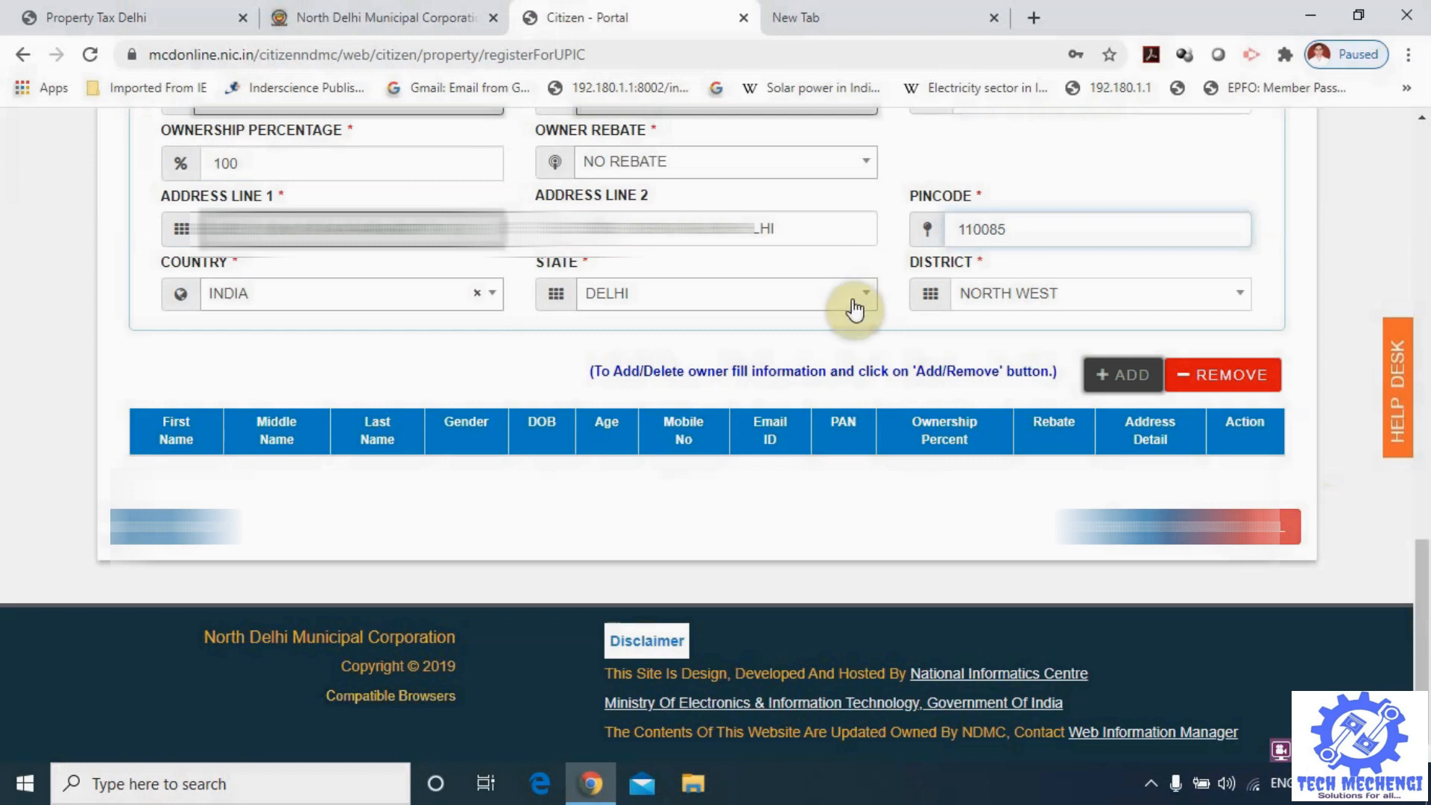
- Add the filled-in owner to the owner list and submit the new UPIC application
left_click(1126, 375)
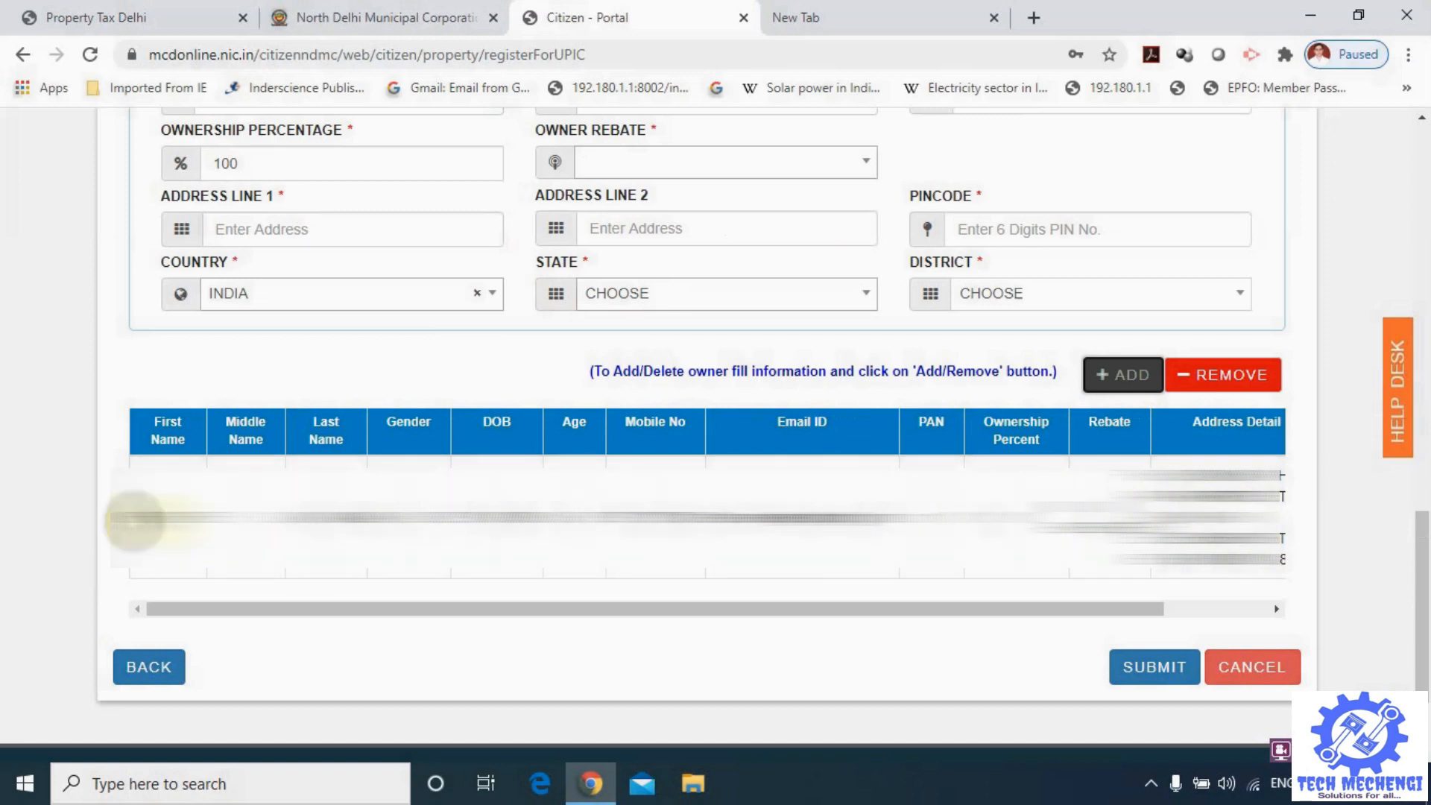
left_click(1167, 681)
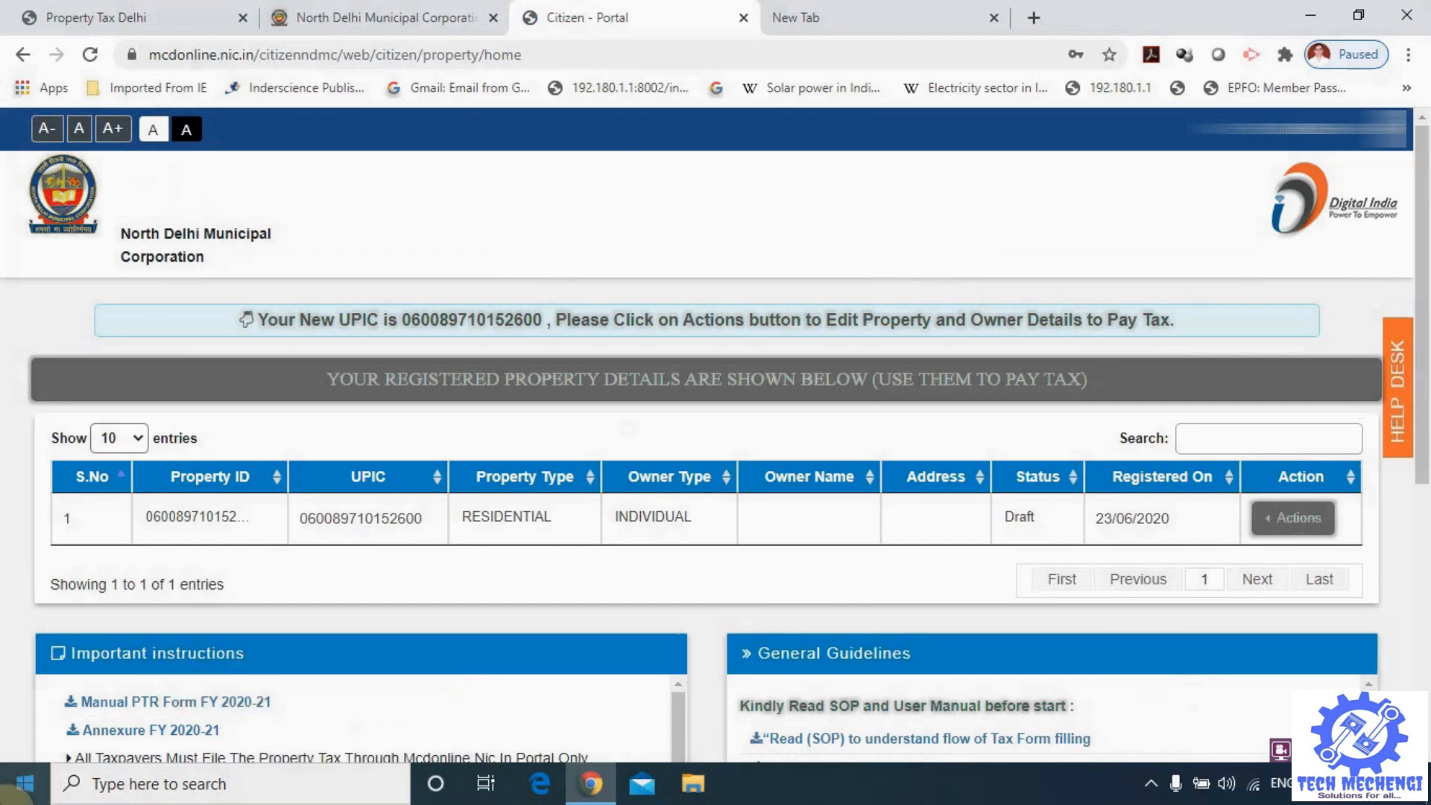
- Highlight the newly issued UPIC in the notice, and open the draft property's property and owner details for editing
left_click_drag(201, 327, 551, 327)
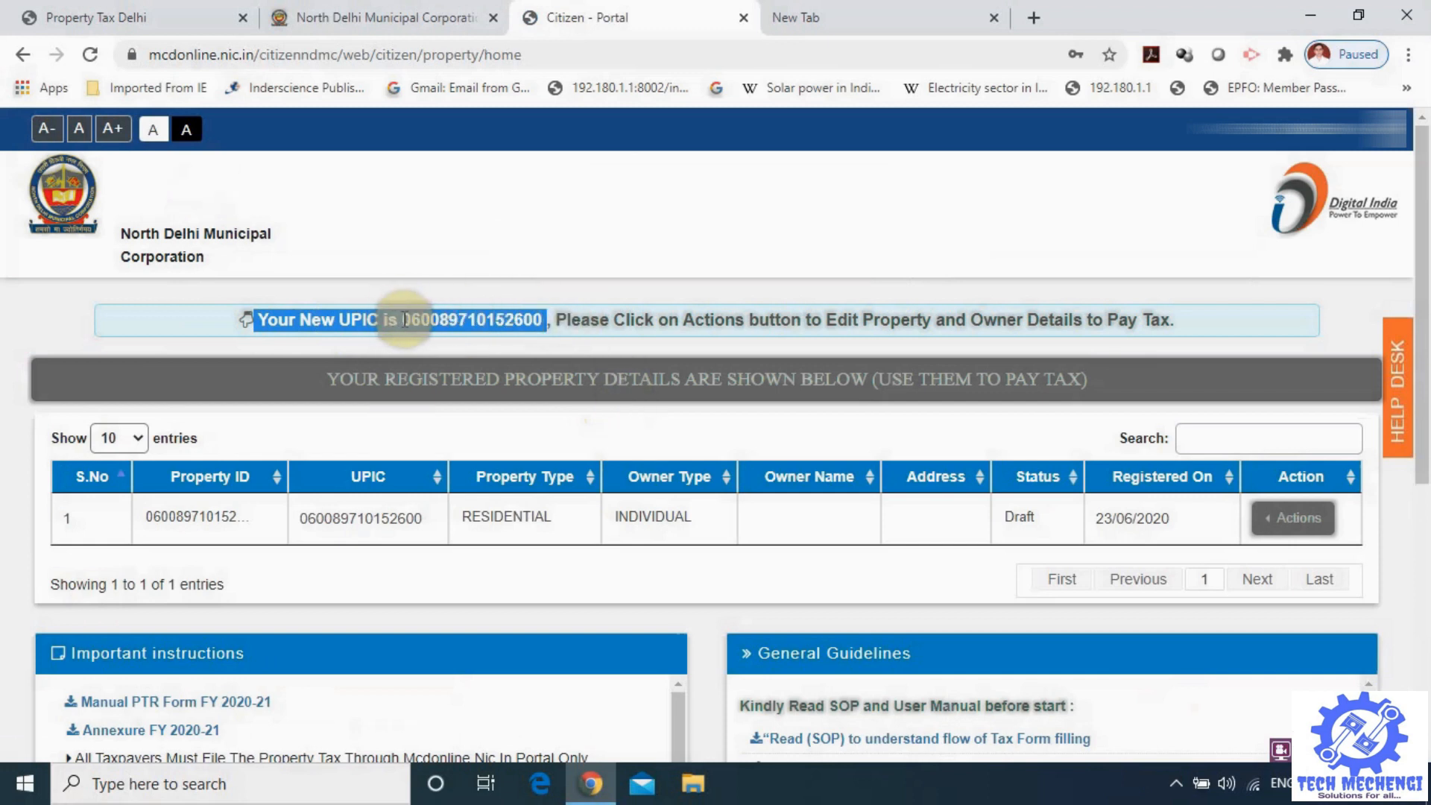
left_click(1195, 325)
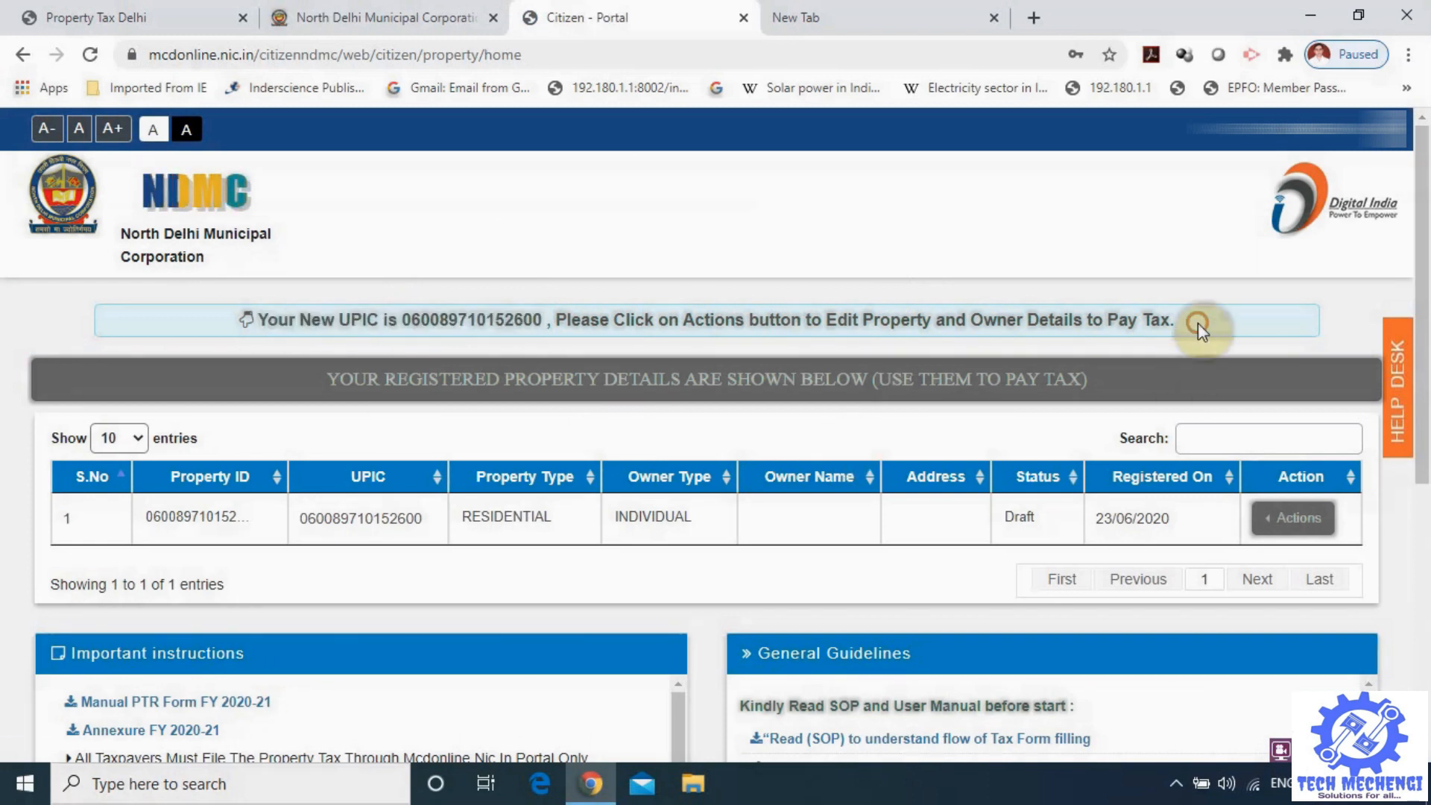
left_click(1309, 525)
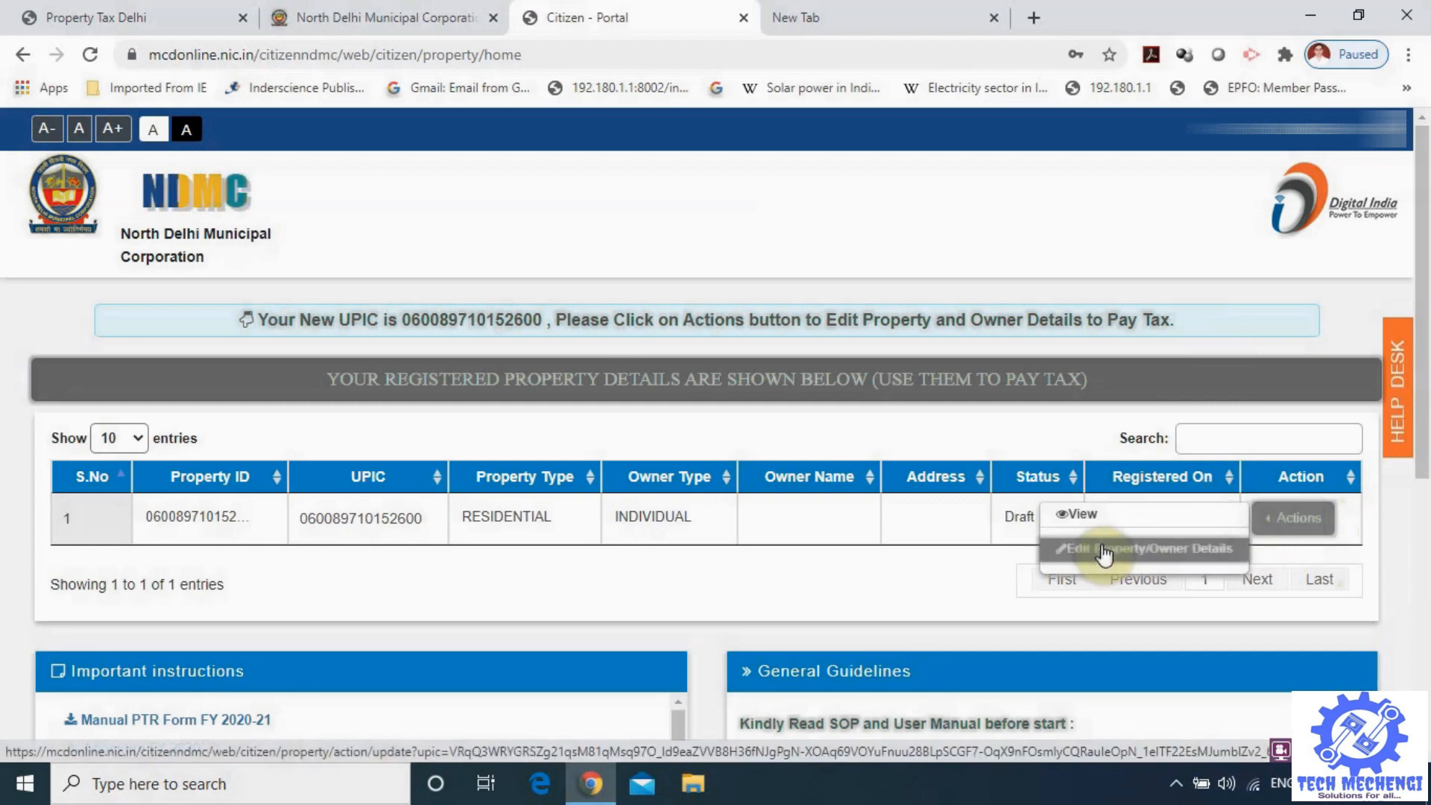
left_click(1153, 549)
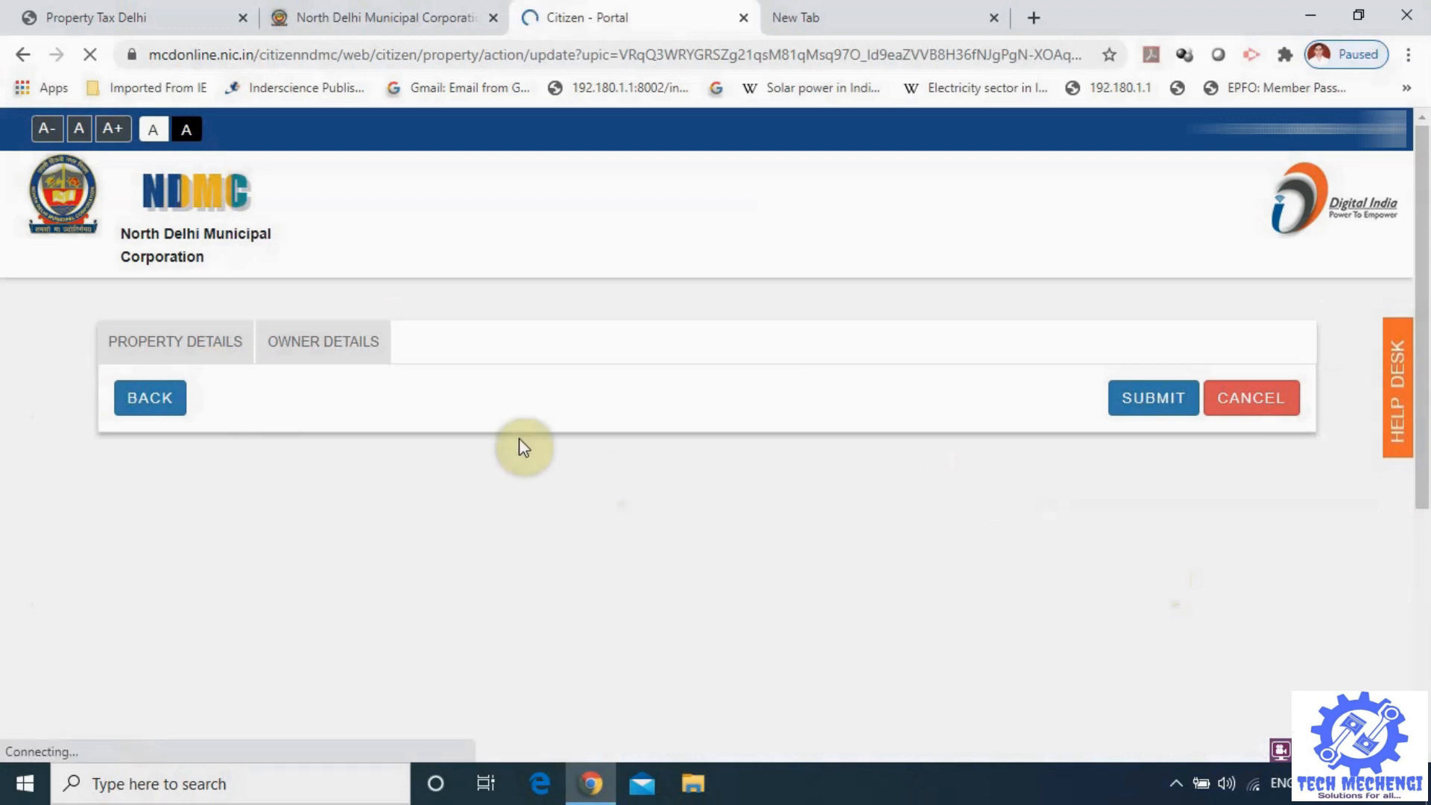
- Review the UPIC, categorization, location and address sections of the property details form down to the tax factors
scroll(617, 571, "down", 1)
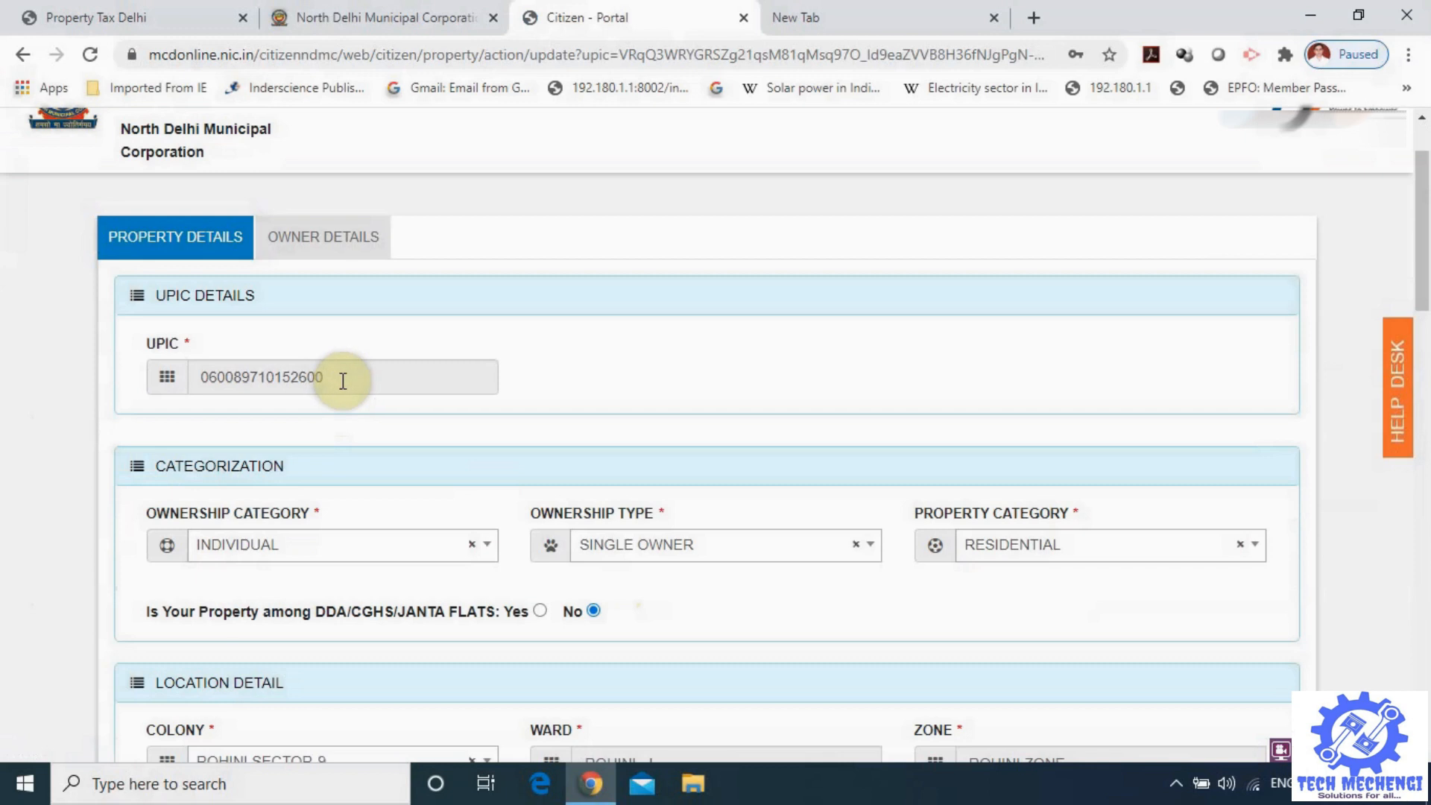
scroll(407, 453, "down", 1)
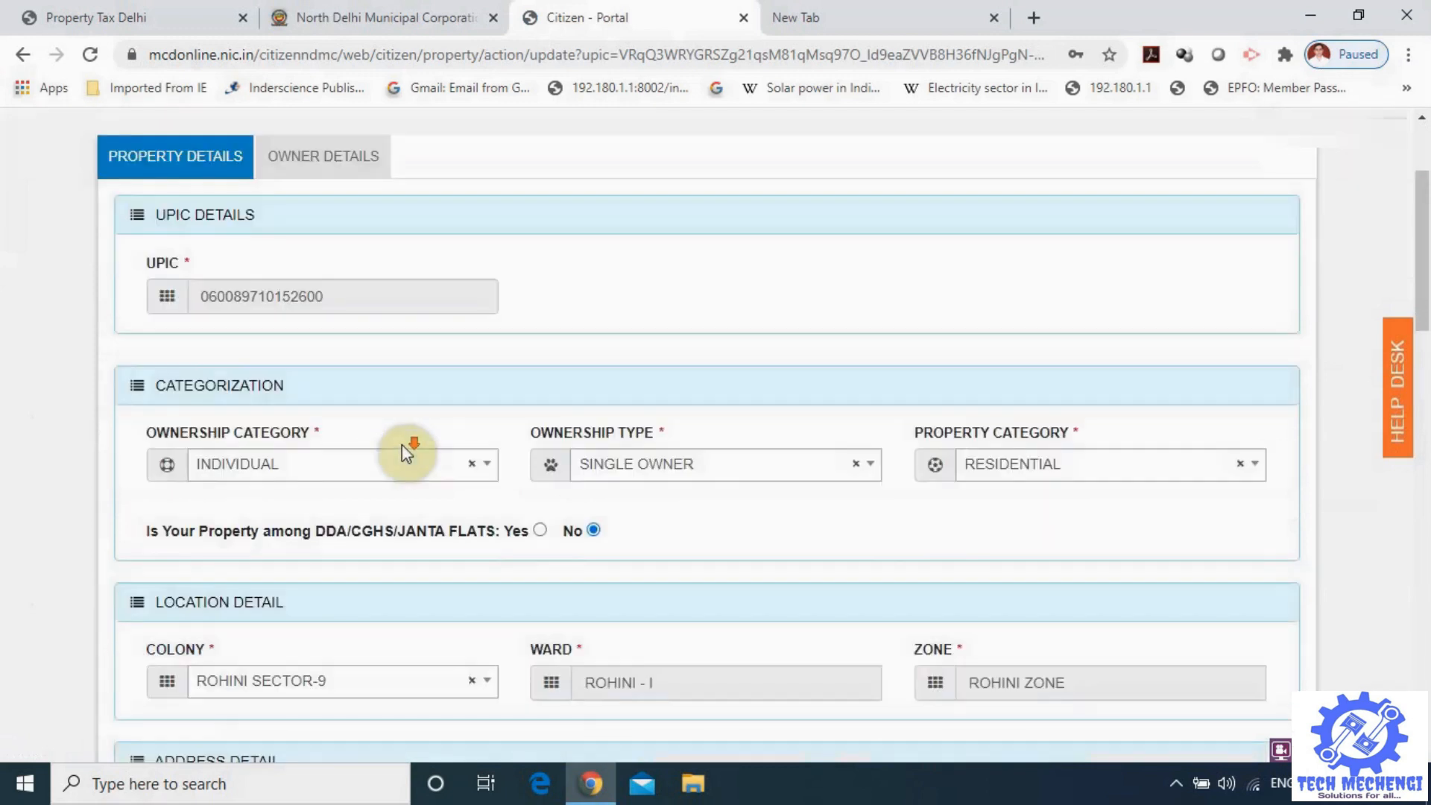
left_click(592, 505)
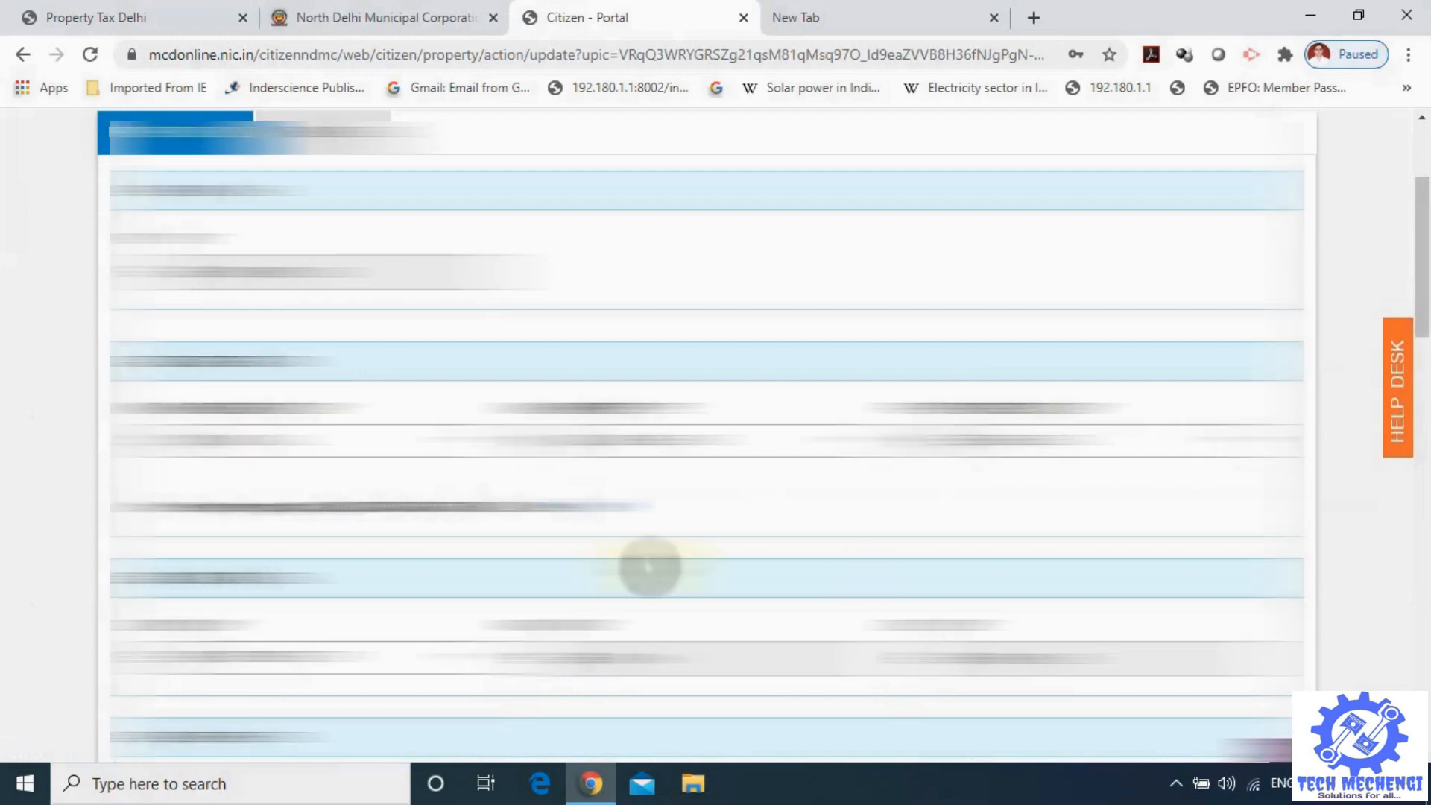
scroll(622, 550, "down", 1)
scroll(619, 548, "down", 2)
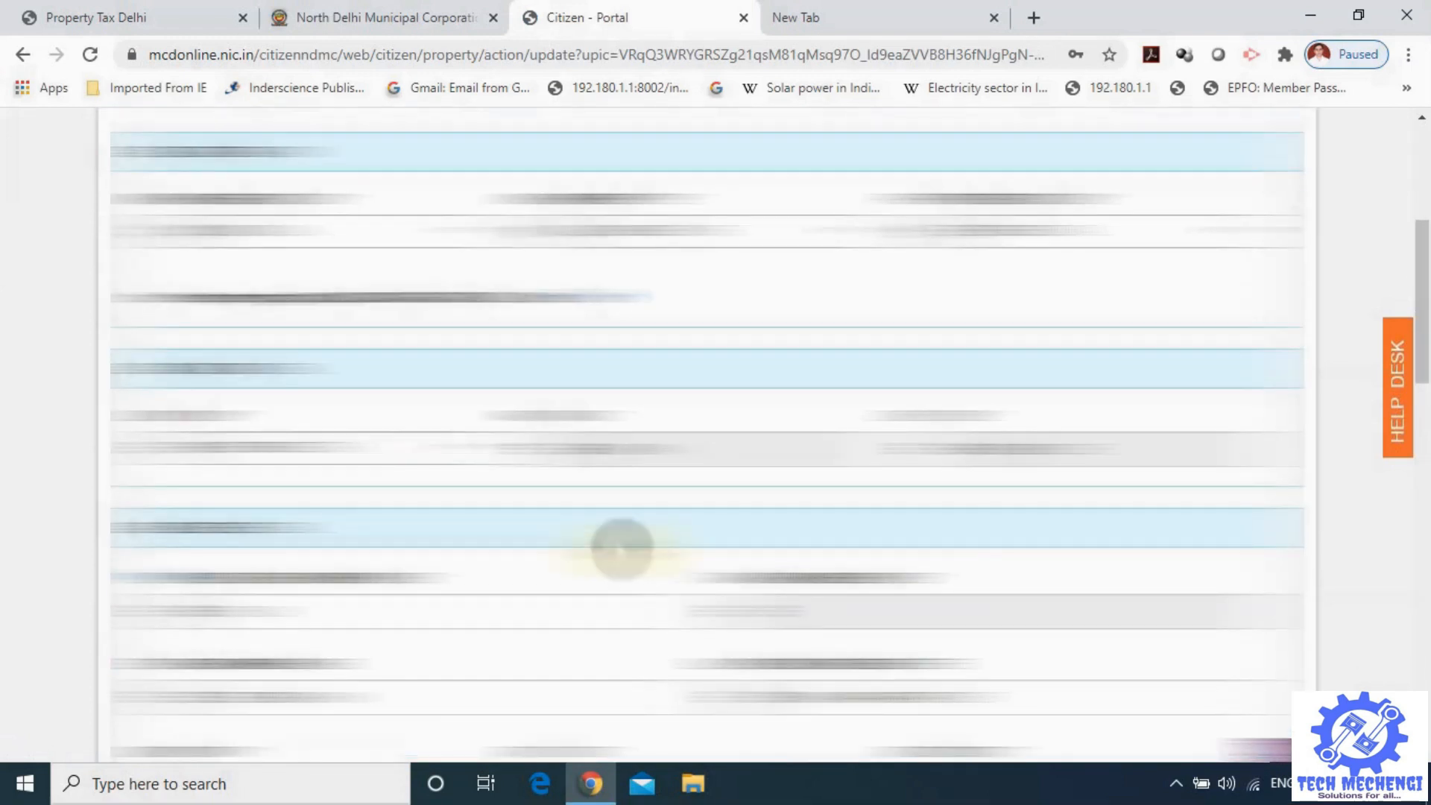
scroll(617, 547, "down", 1)
scroll(679, 534, "down", 2)
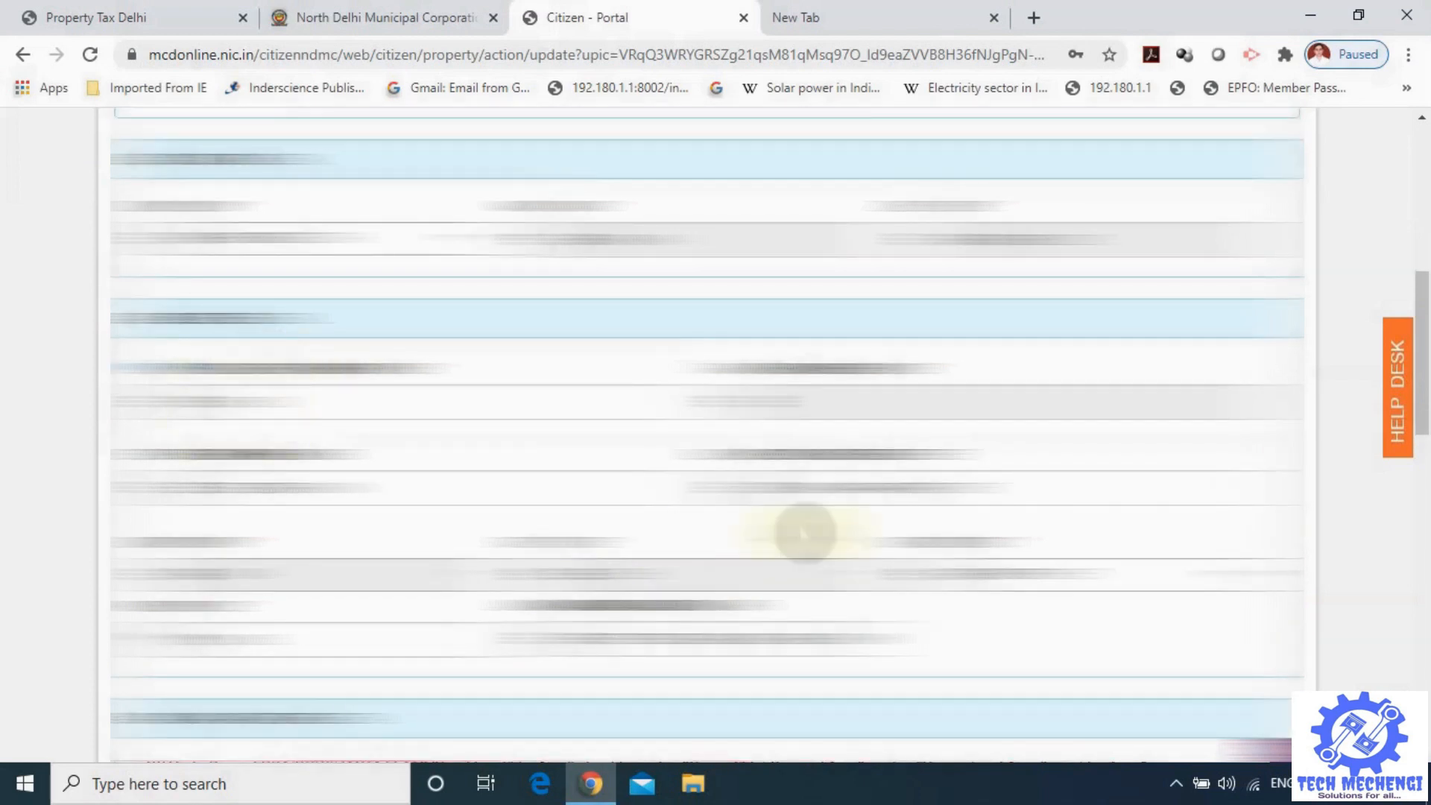
scroll(671, 570, "down", 6)
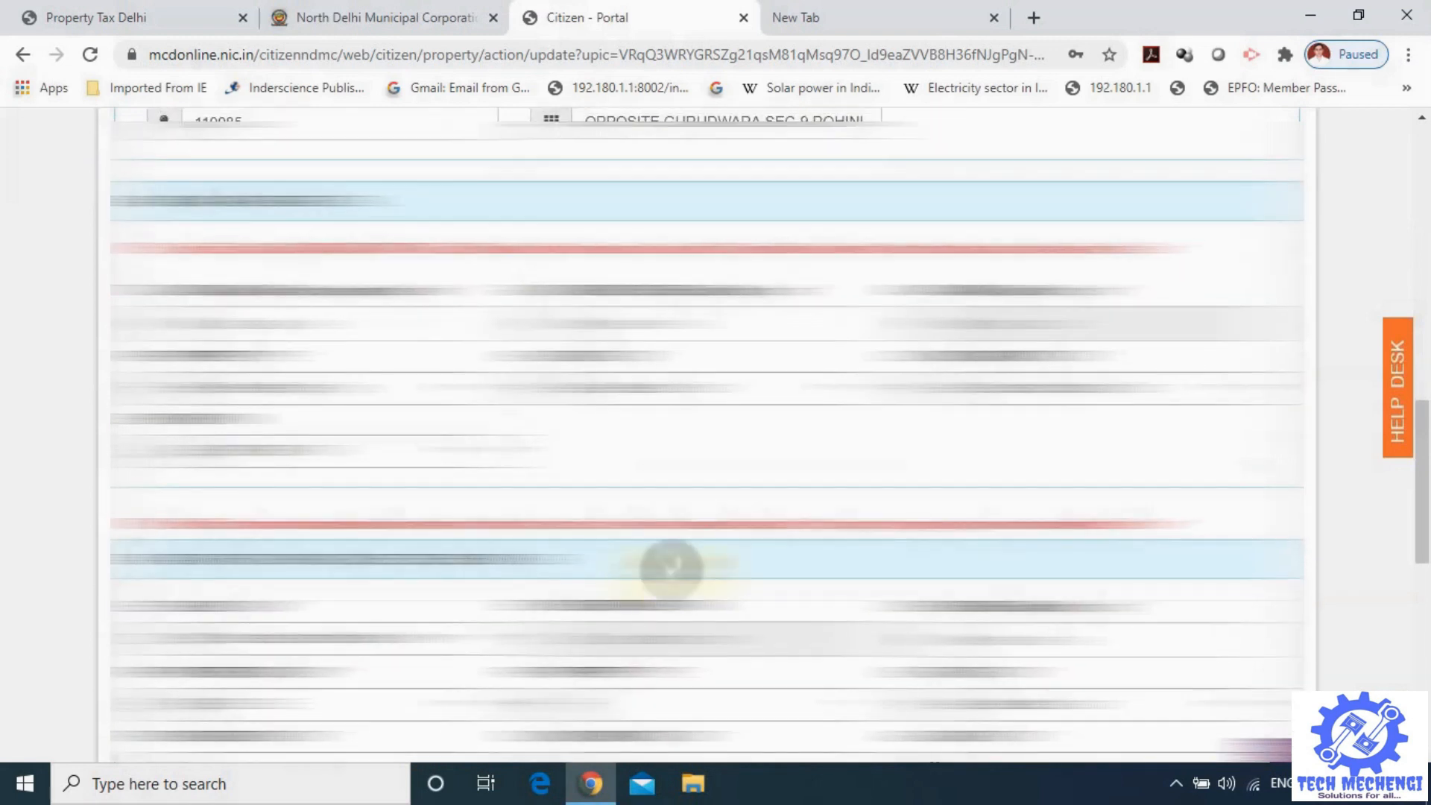
- Set both the total land area and the ground covered area to 70 sq. mtr in the vacant land area details
scroll(669, 565, "up", 2)
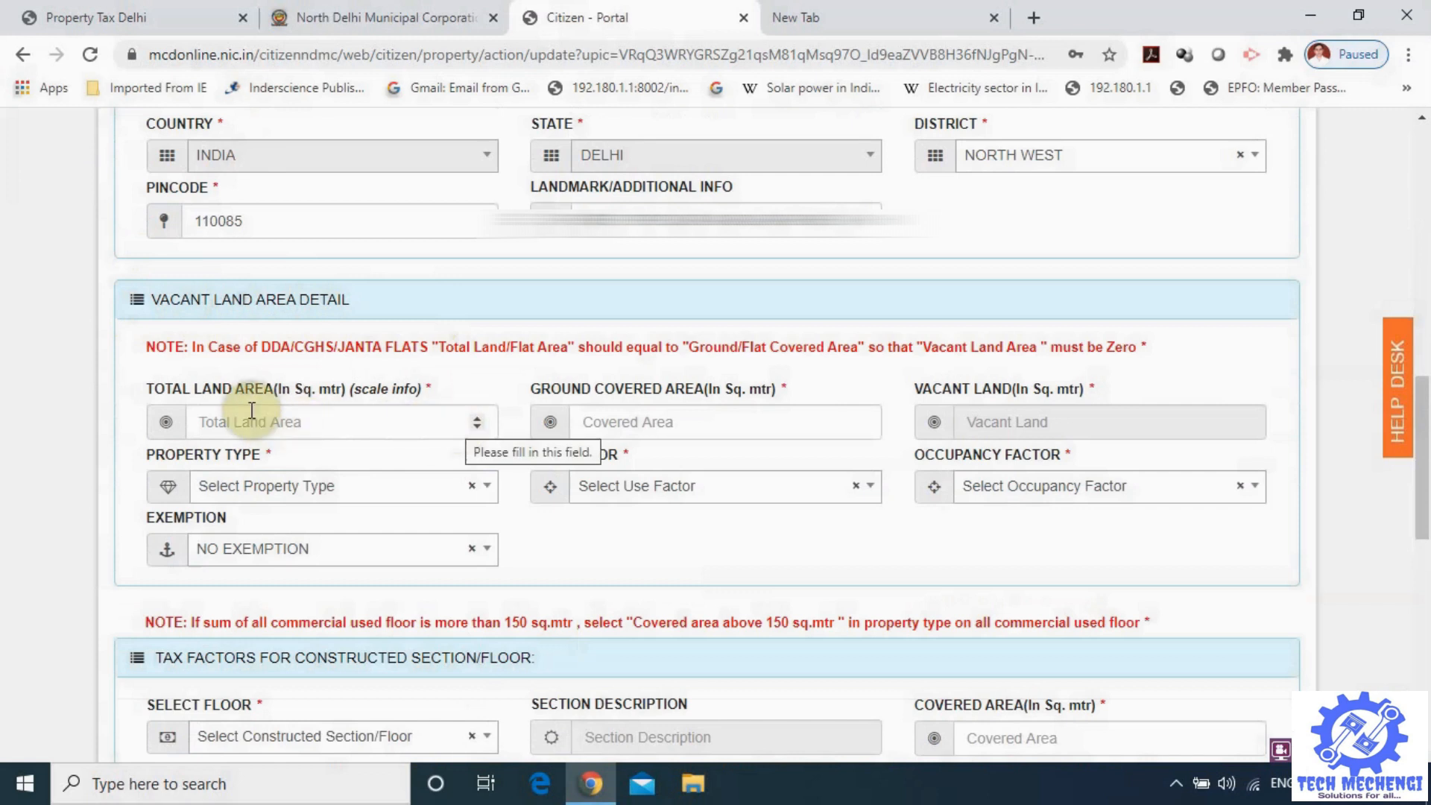
left_click(289, 429)
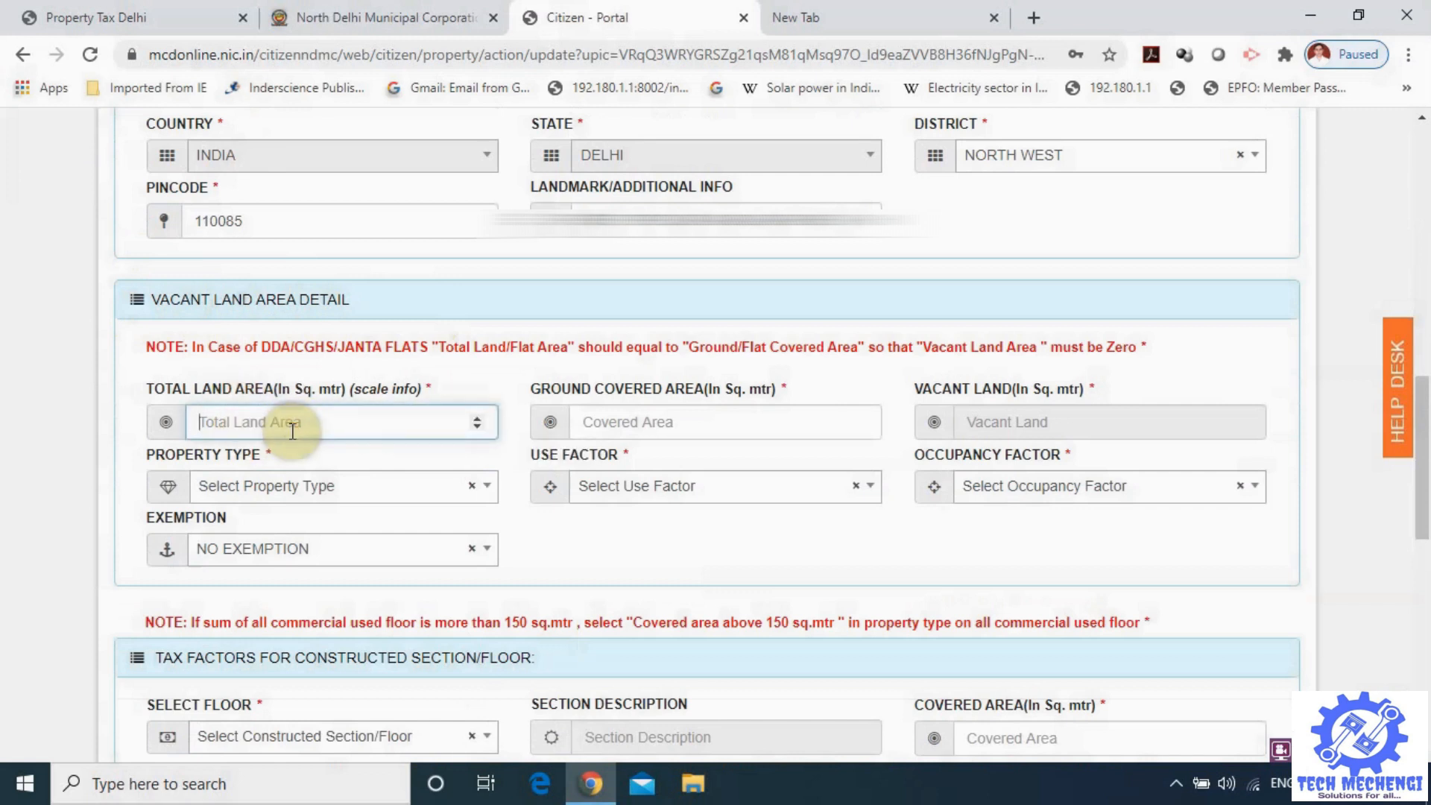
type("70")
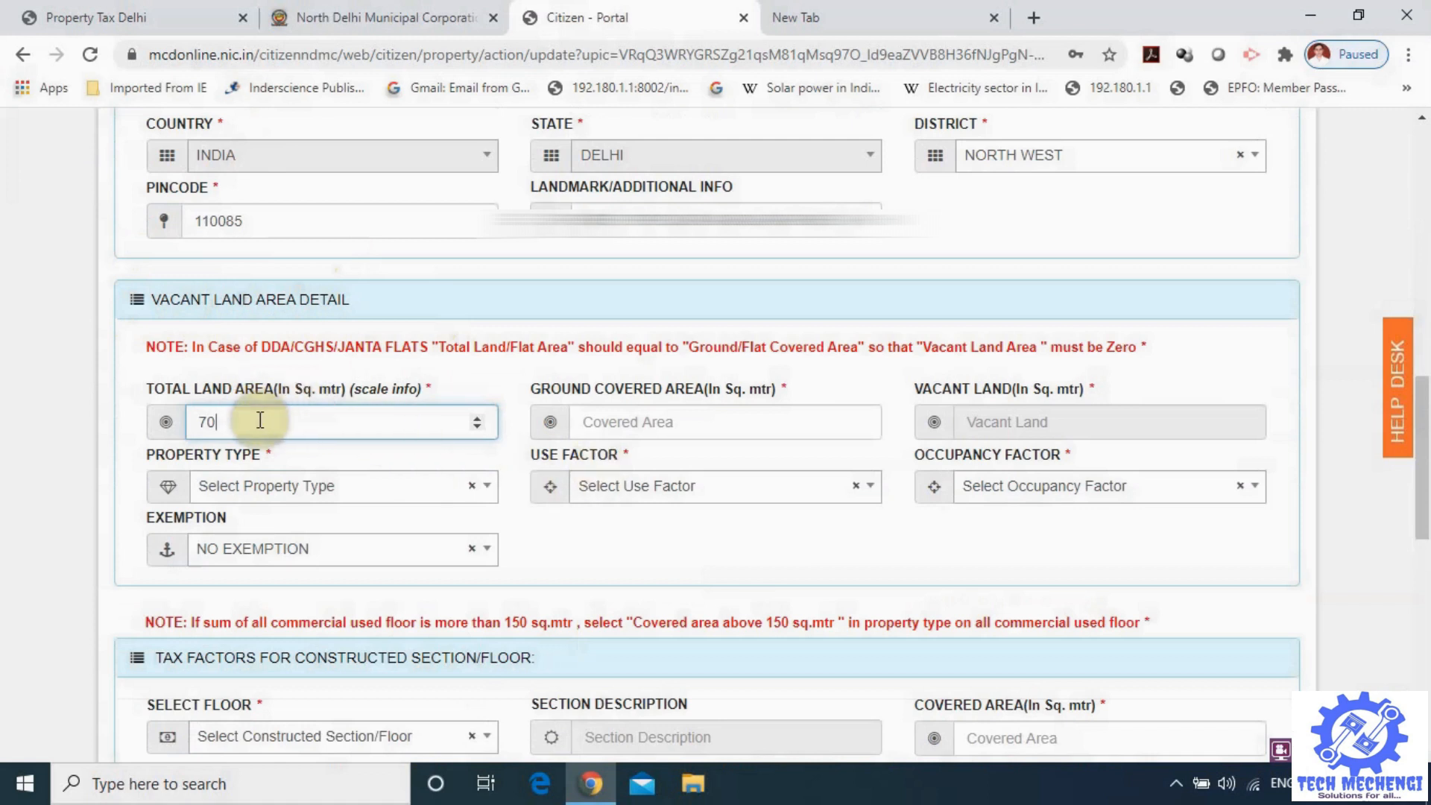
left_click(648, 422)
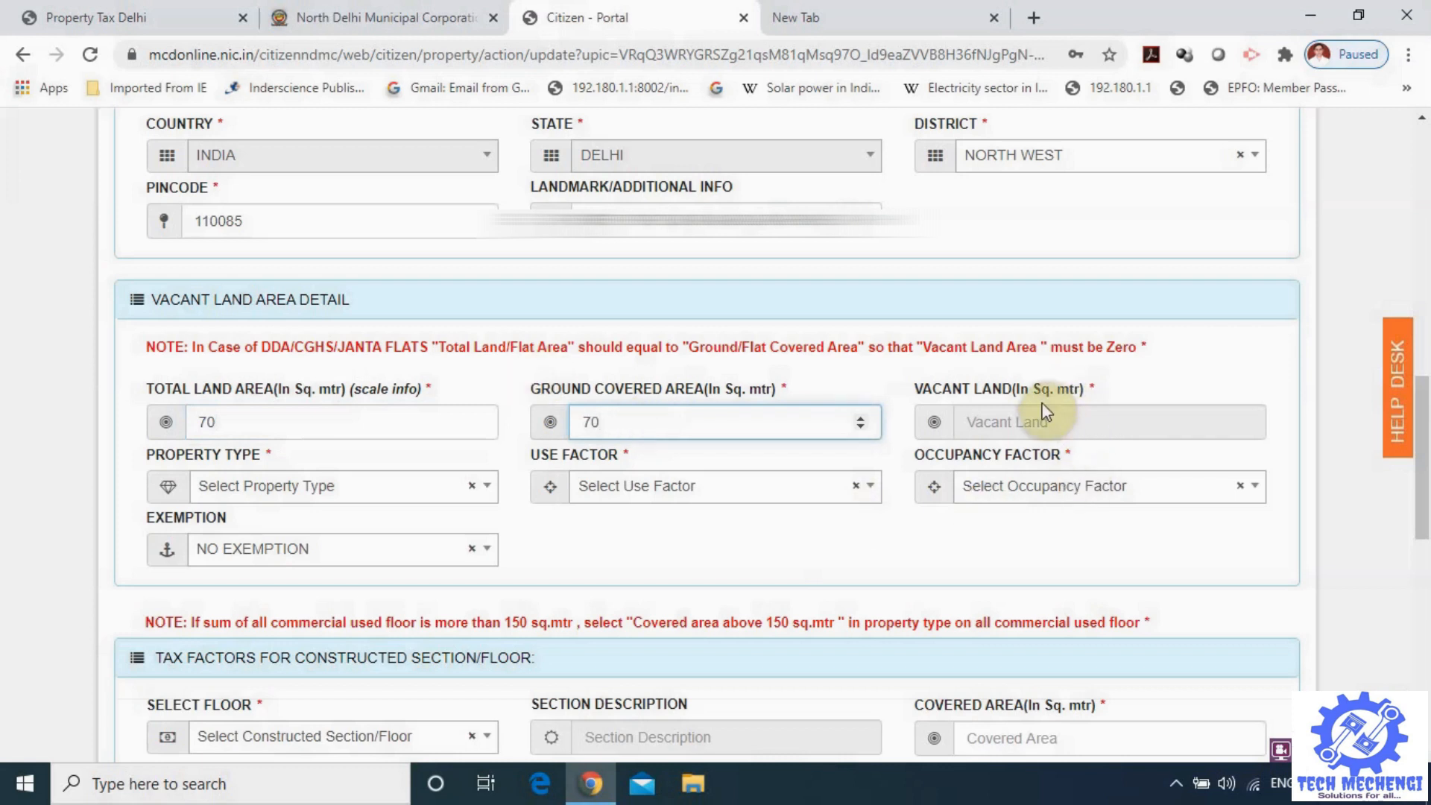
left_click(1020, 420)
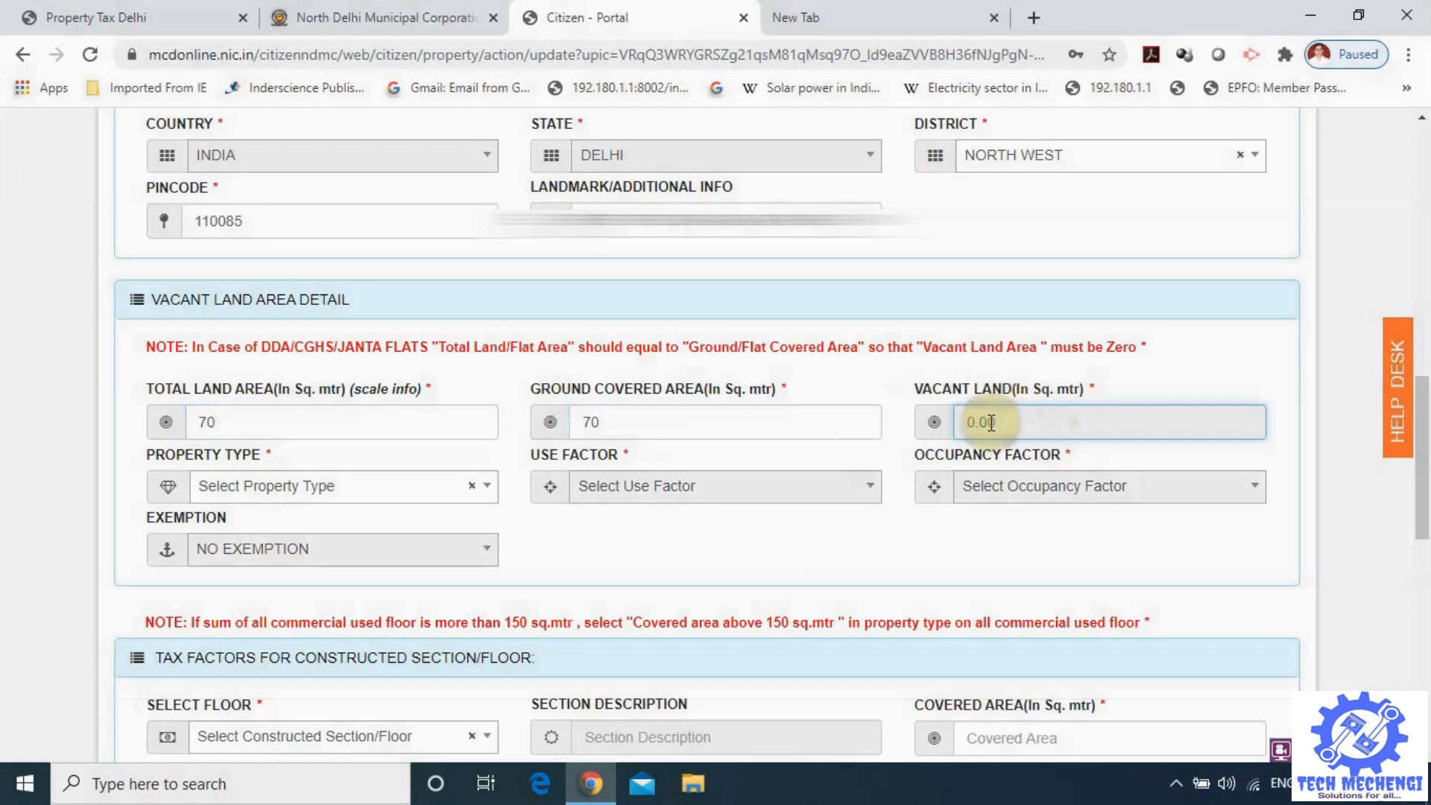
- Set the property type in the vacant land area details to RESIDENTIAL GROUP HOUSING
left_click(270, 487)
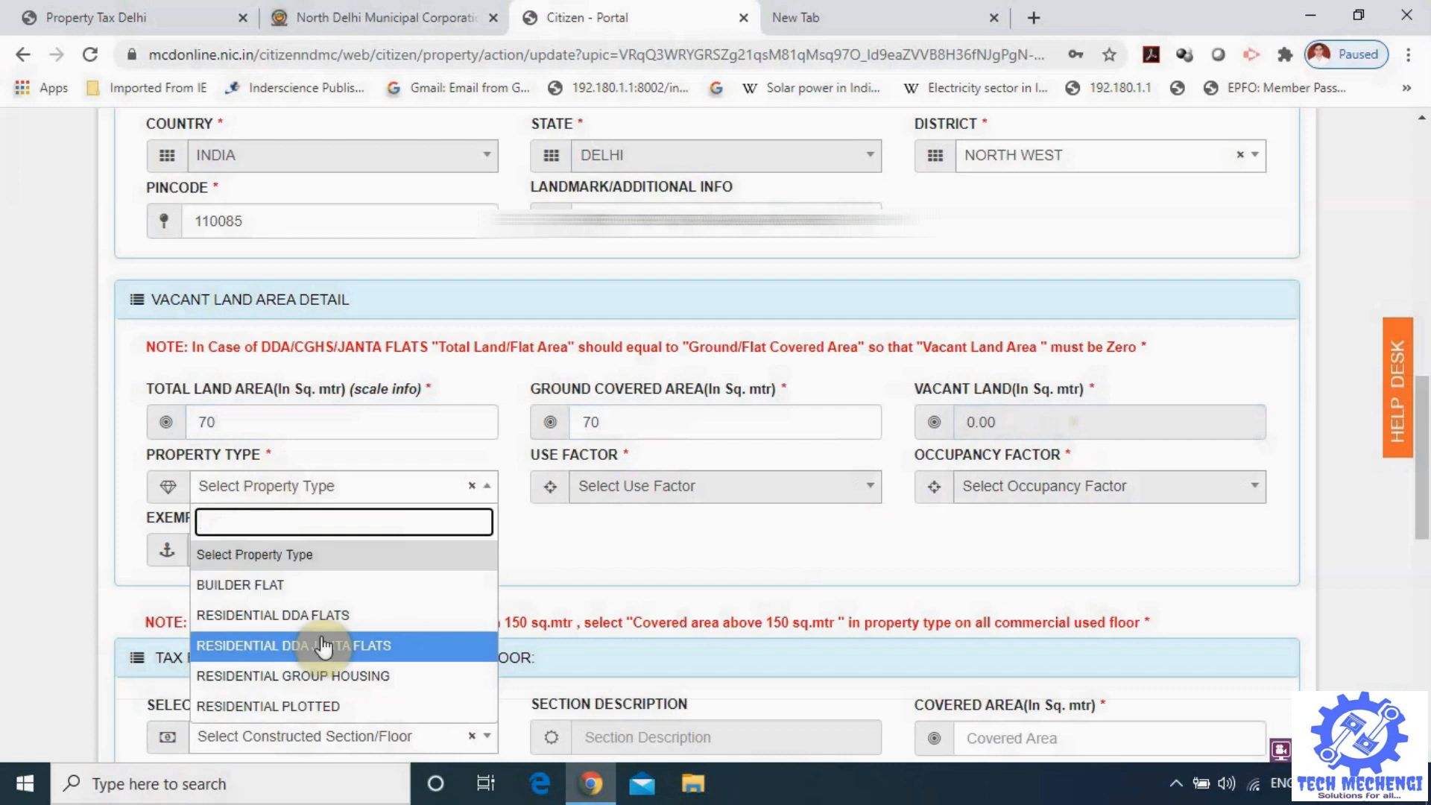
scroll(335, 682, "down", 1)
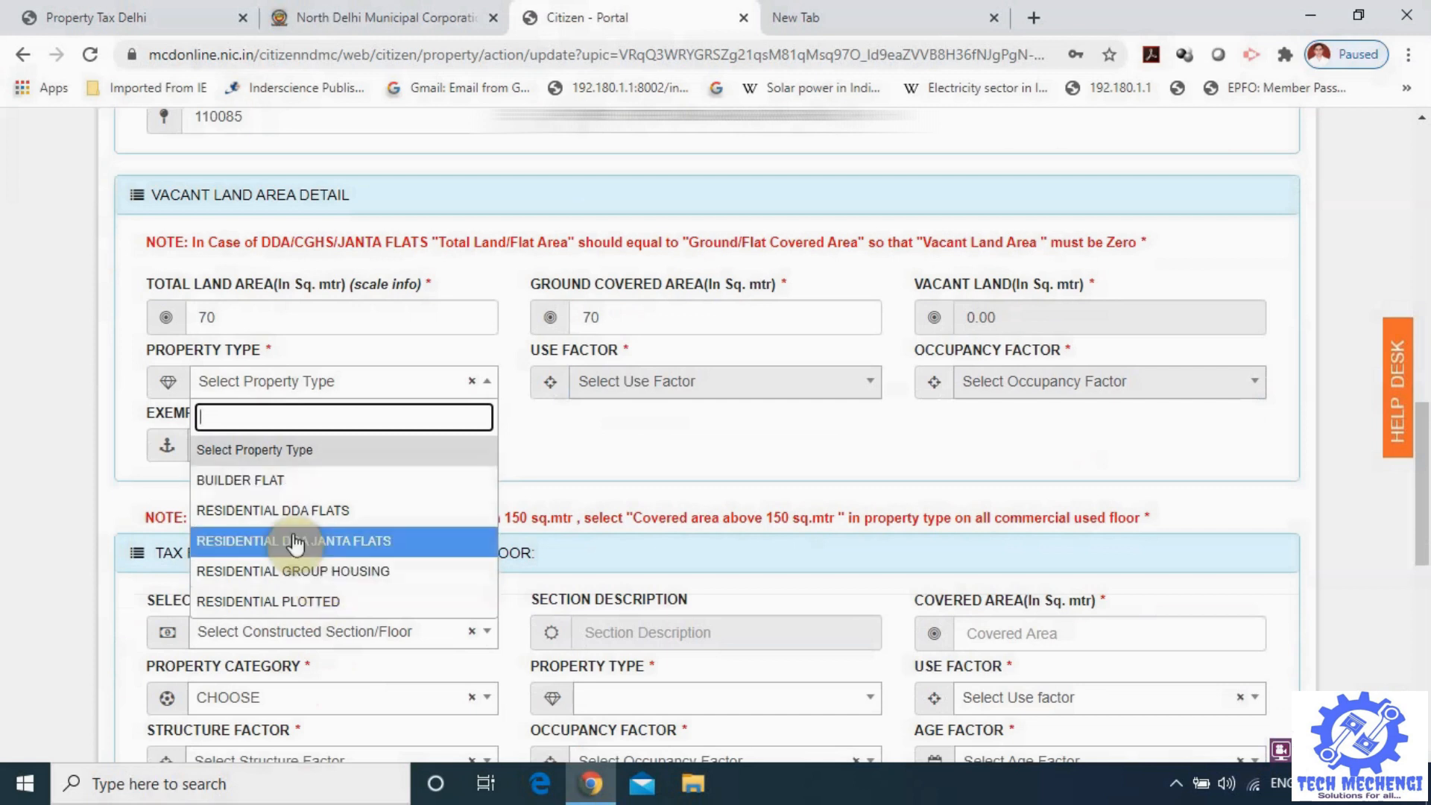
left_click(307, 574)
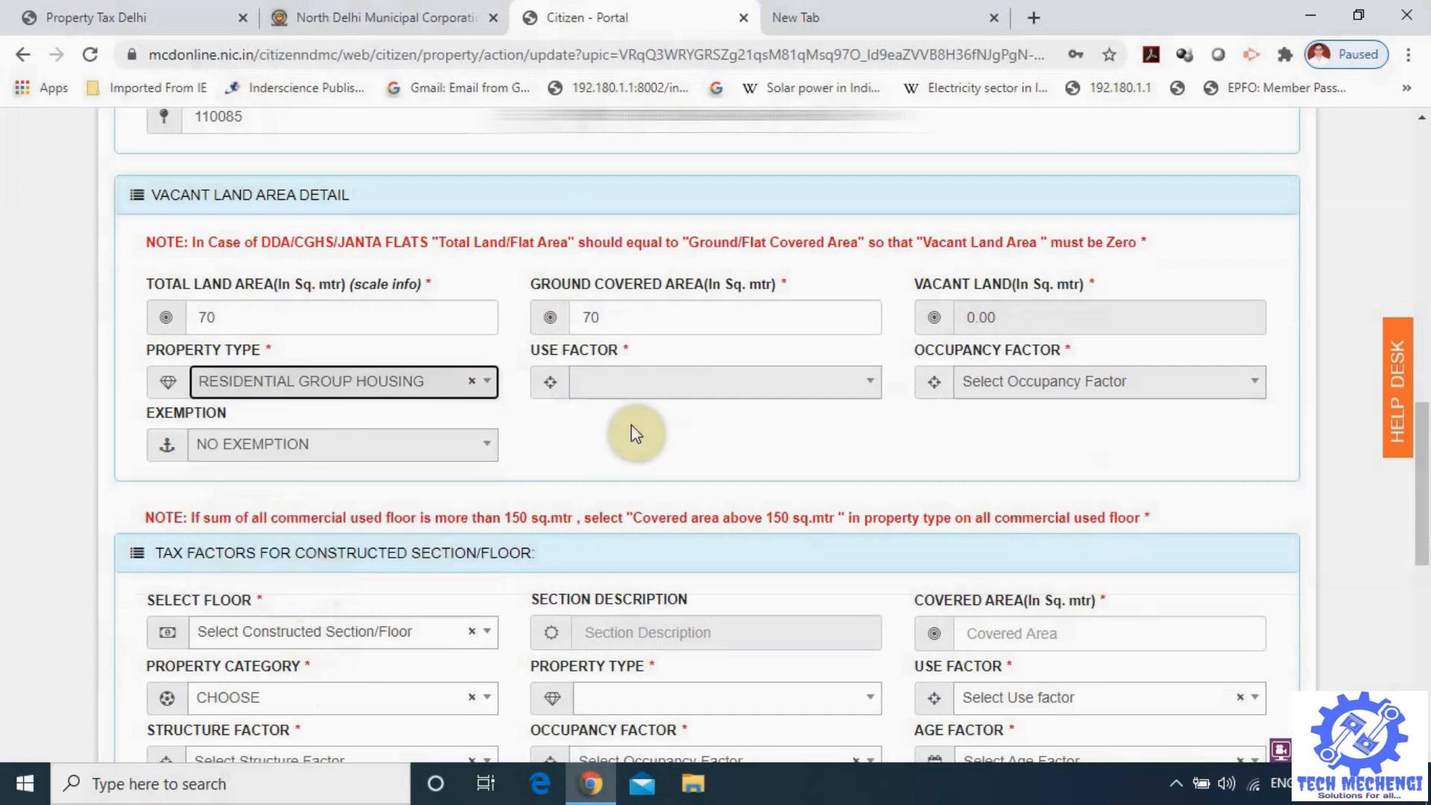
left_click(654, 384)
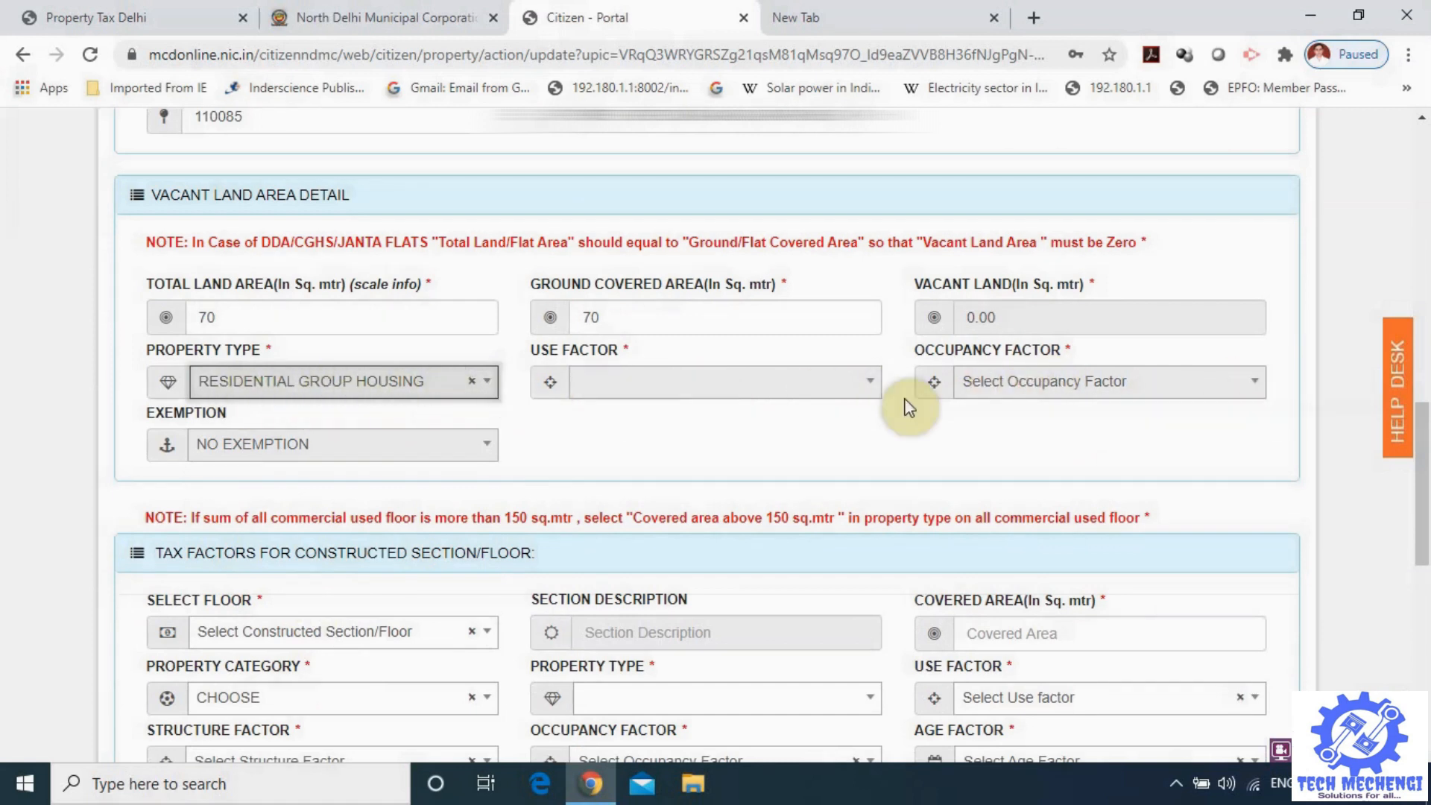
left_click(408, 444)
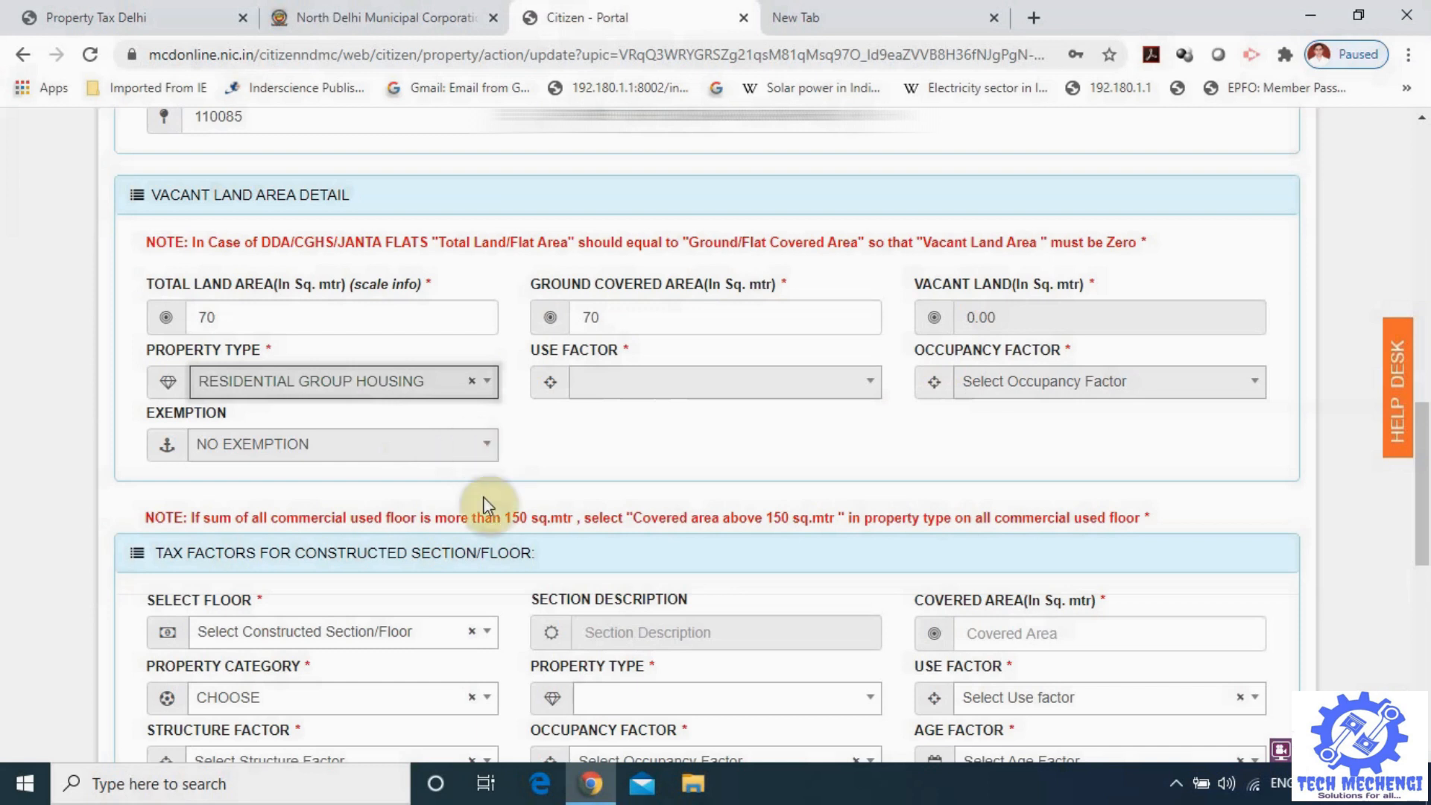
- Select the 1ST floor in the constructed-section tax factors and set its covered area to 70 sq. mtr
scroll(467, 474, "down", 4)
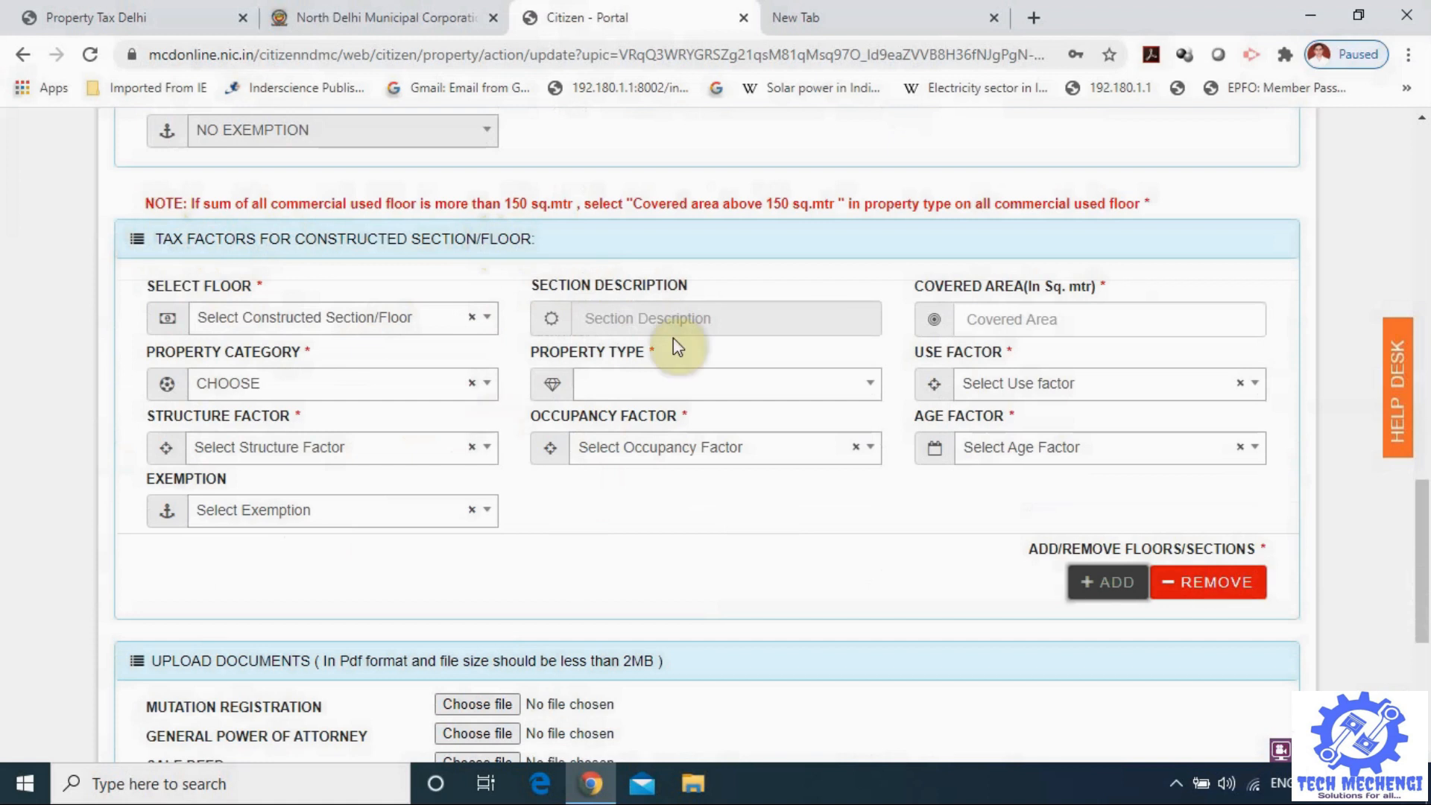
left_click(342, 328)
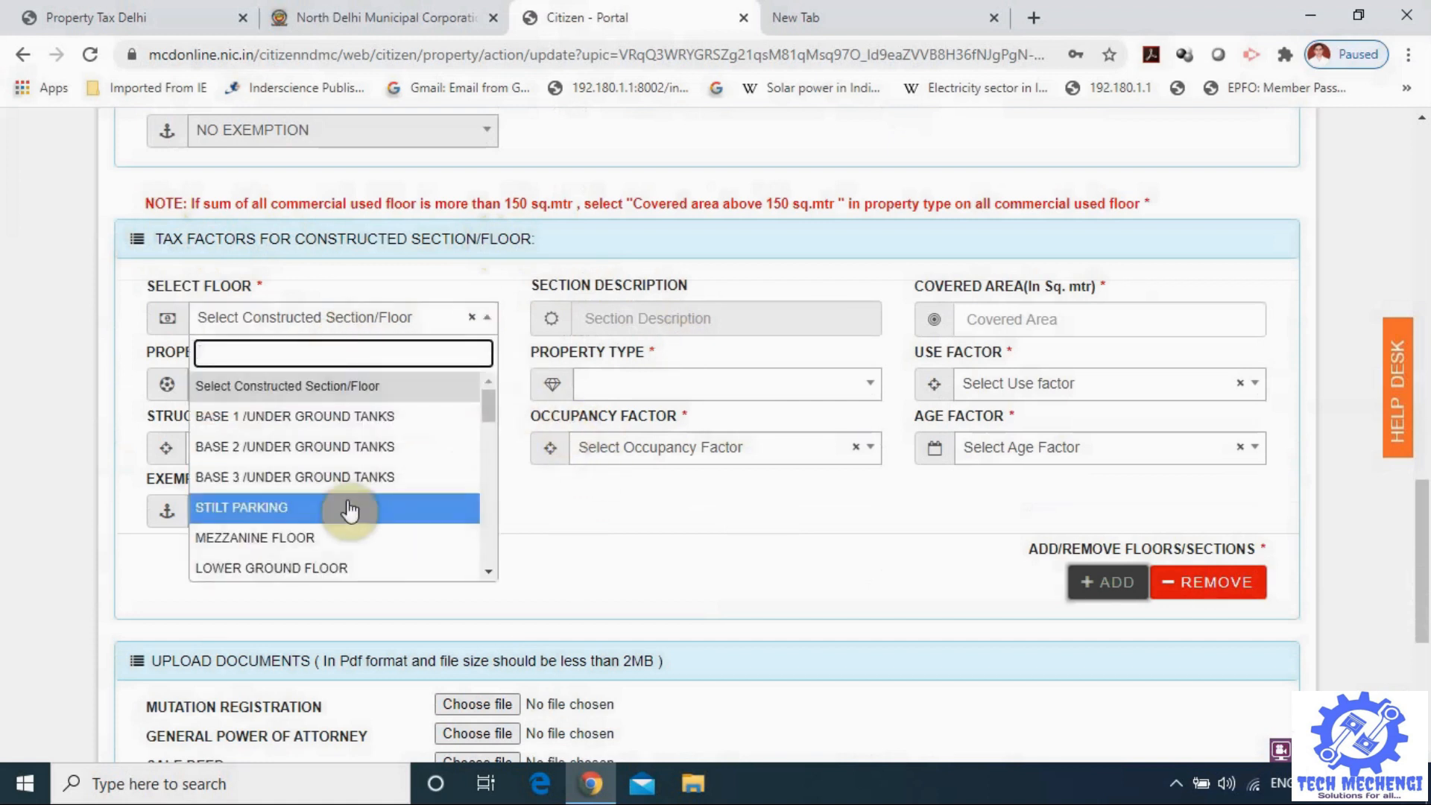
scroll(348, 511, "down", 3)
scroll(347, 503, "down", 1)
scroll(339, 507, "up", 3)
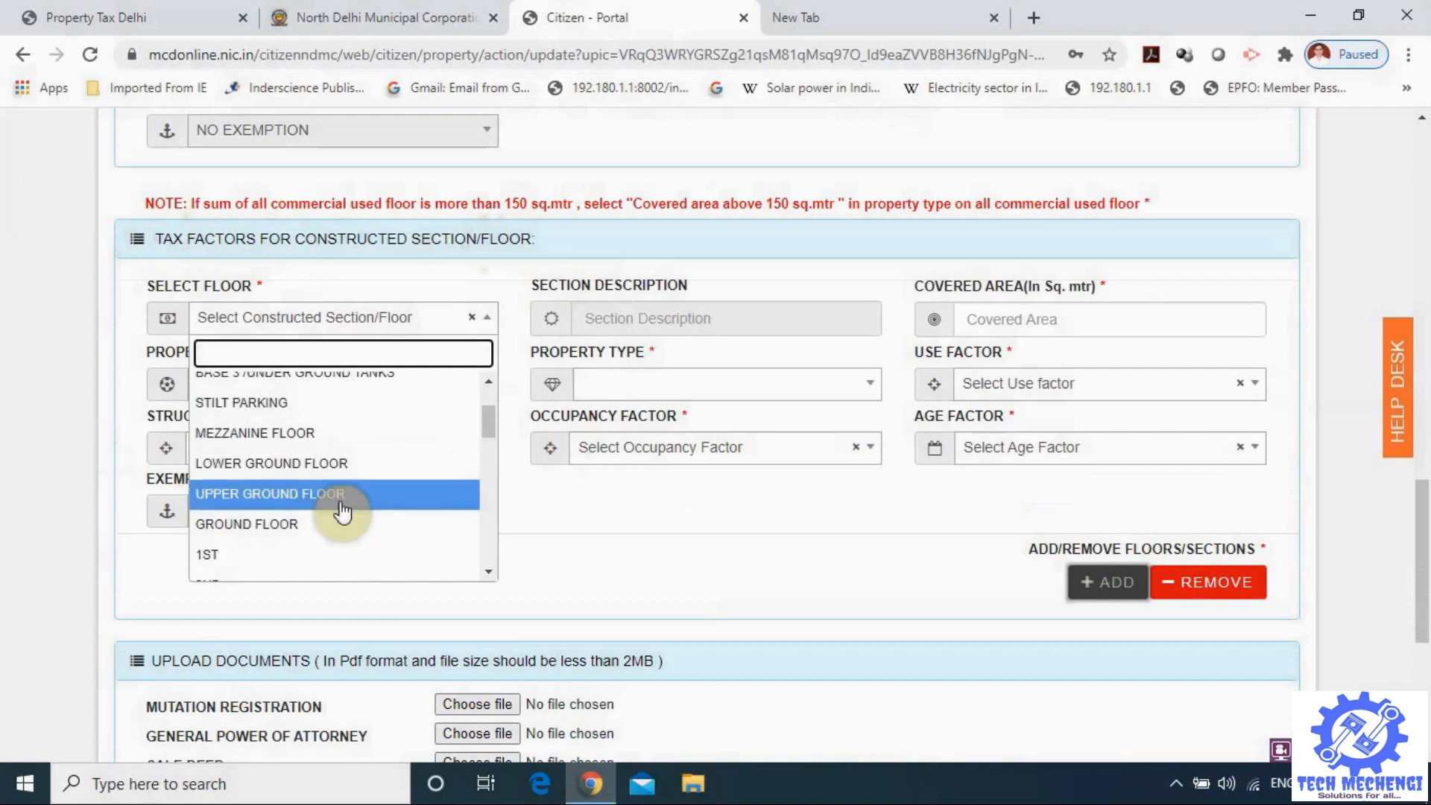
left_click(251, 561)
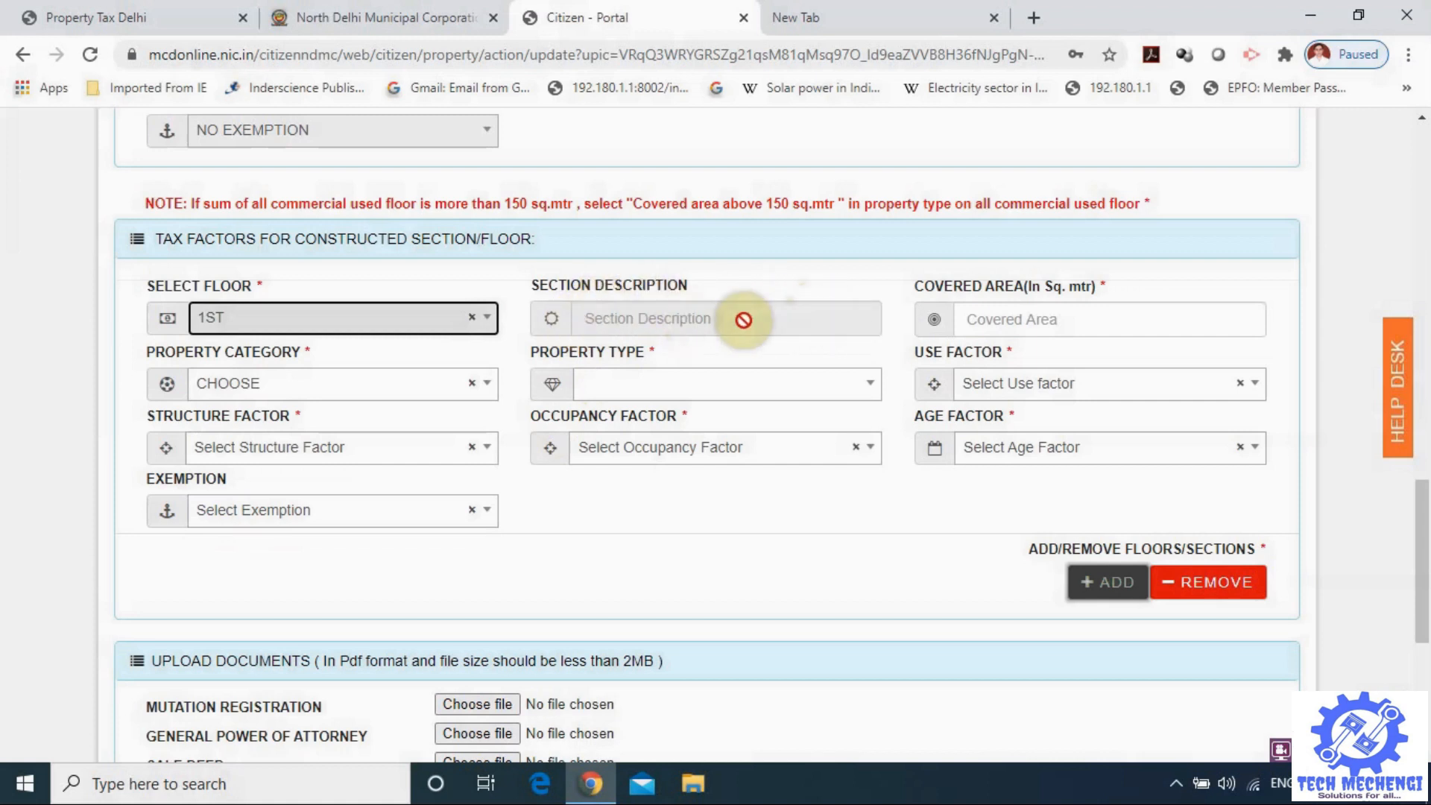
left_click(1054, 326)
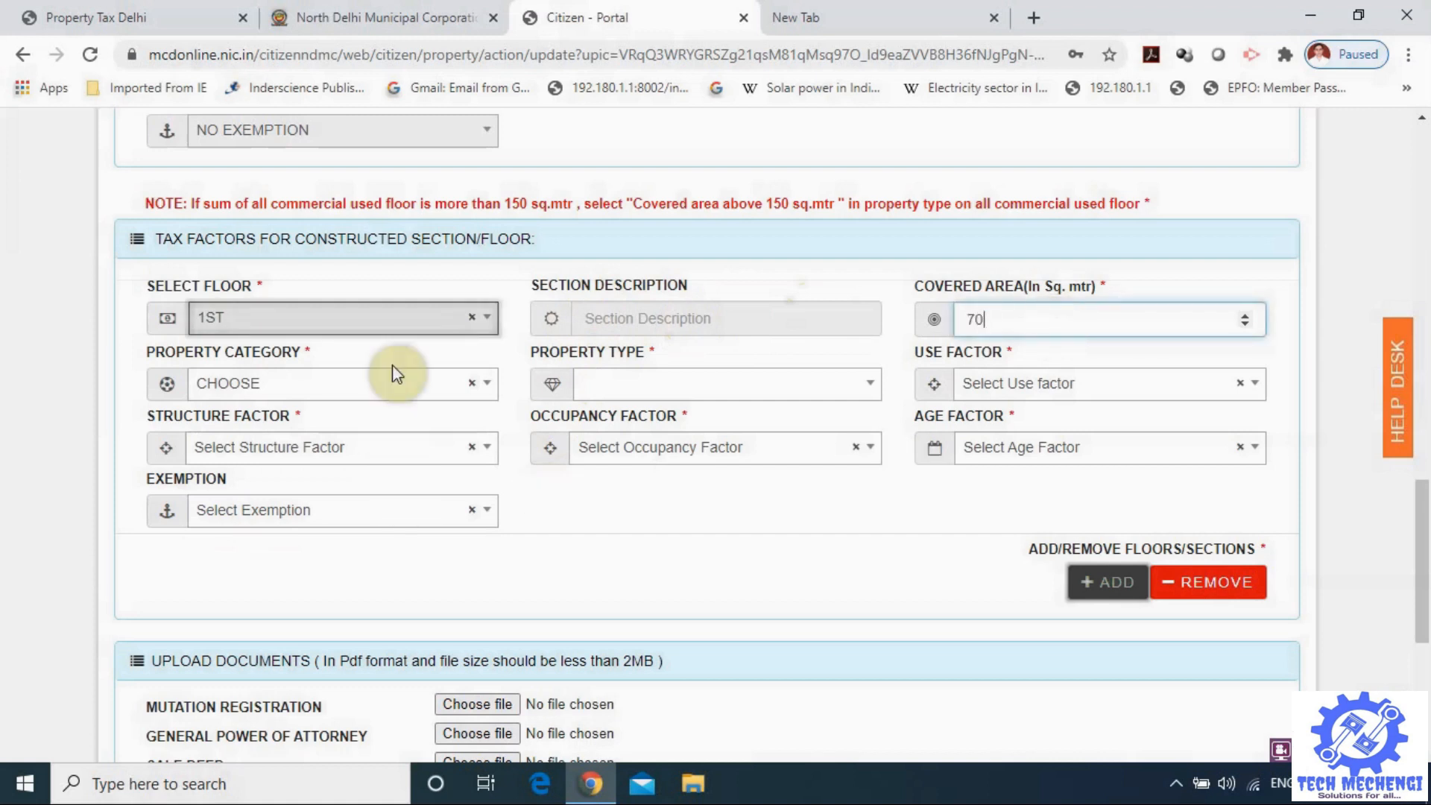
- Set the floor's property category to RESIDENTIAL and its property type to RESIDENTIAL GROUP HOUSING
left_click(371, 398)
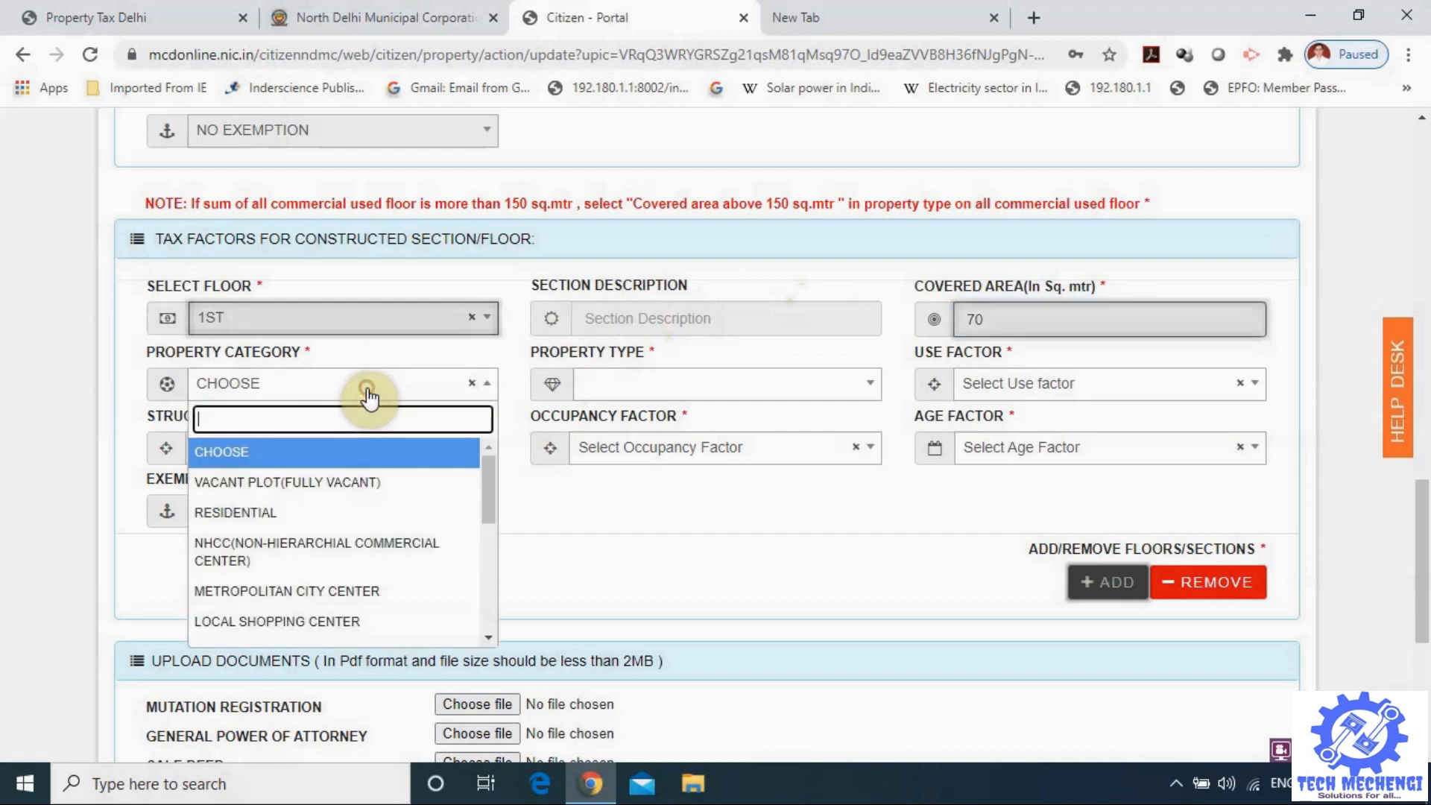
left_click(318, 522)
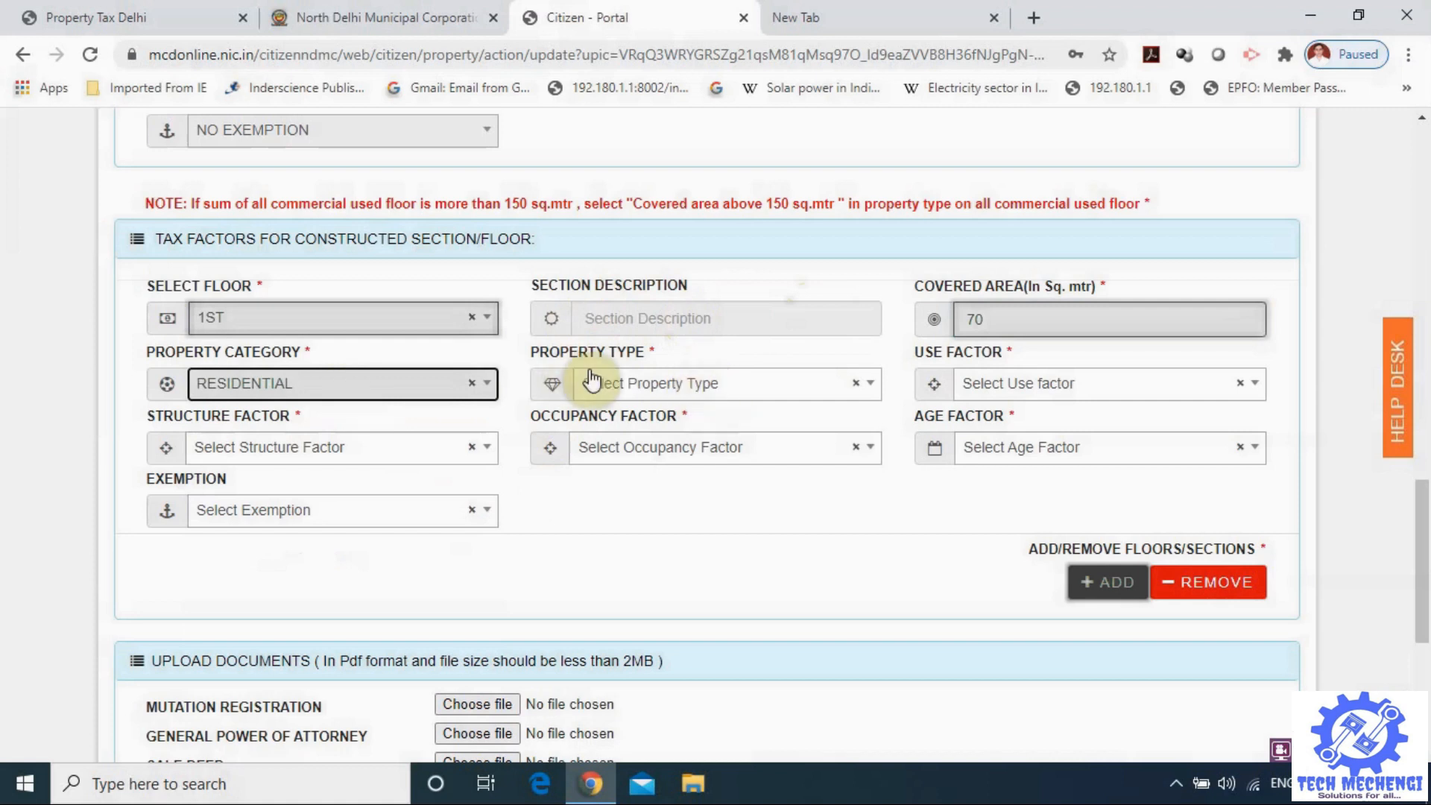
left_click(723, 388)
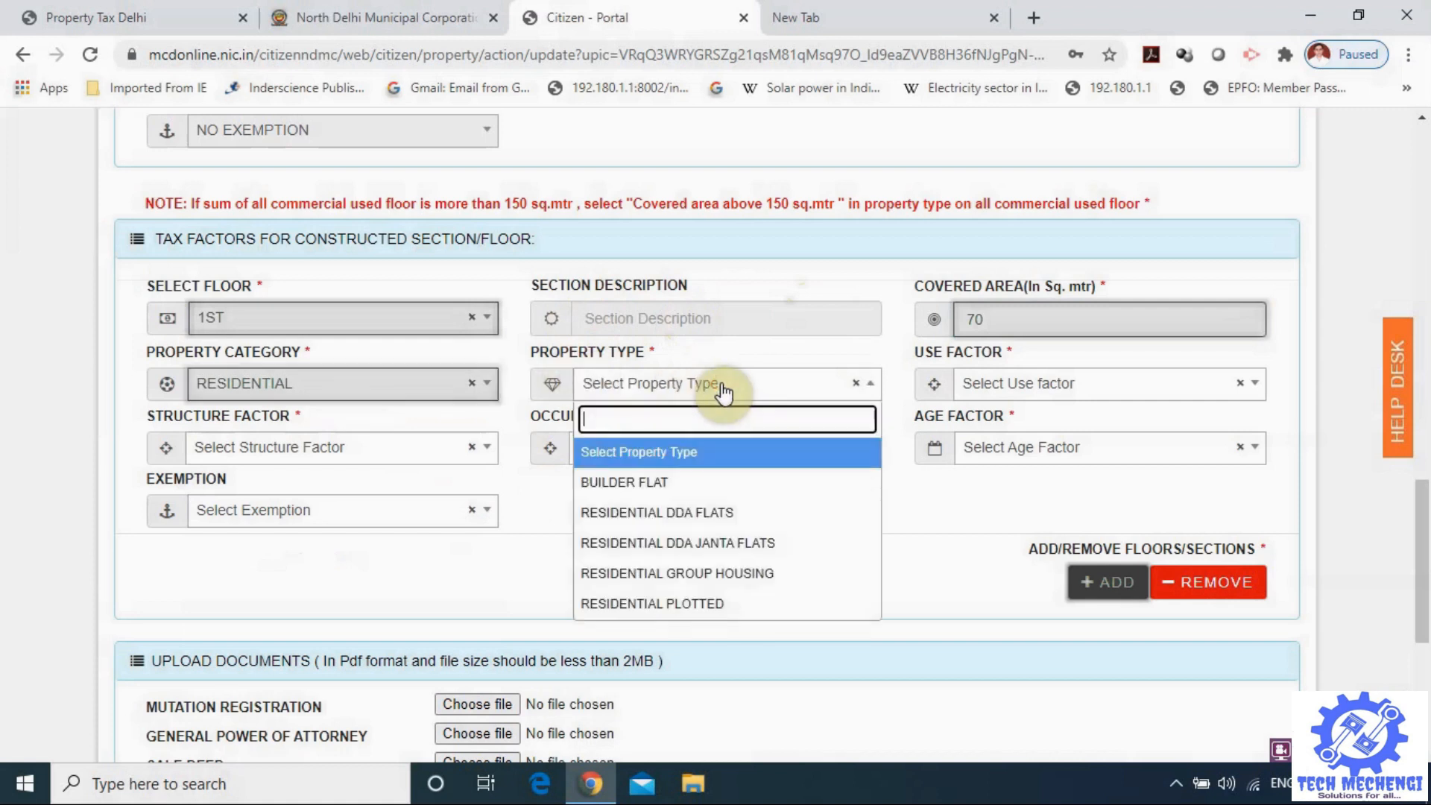
left_click(693, 576)
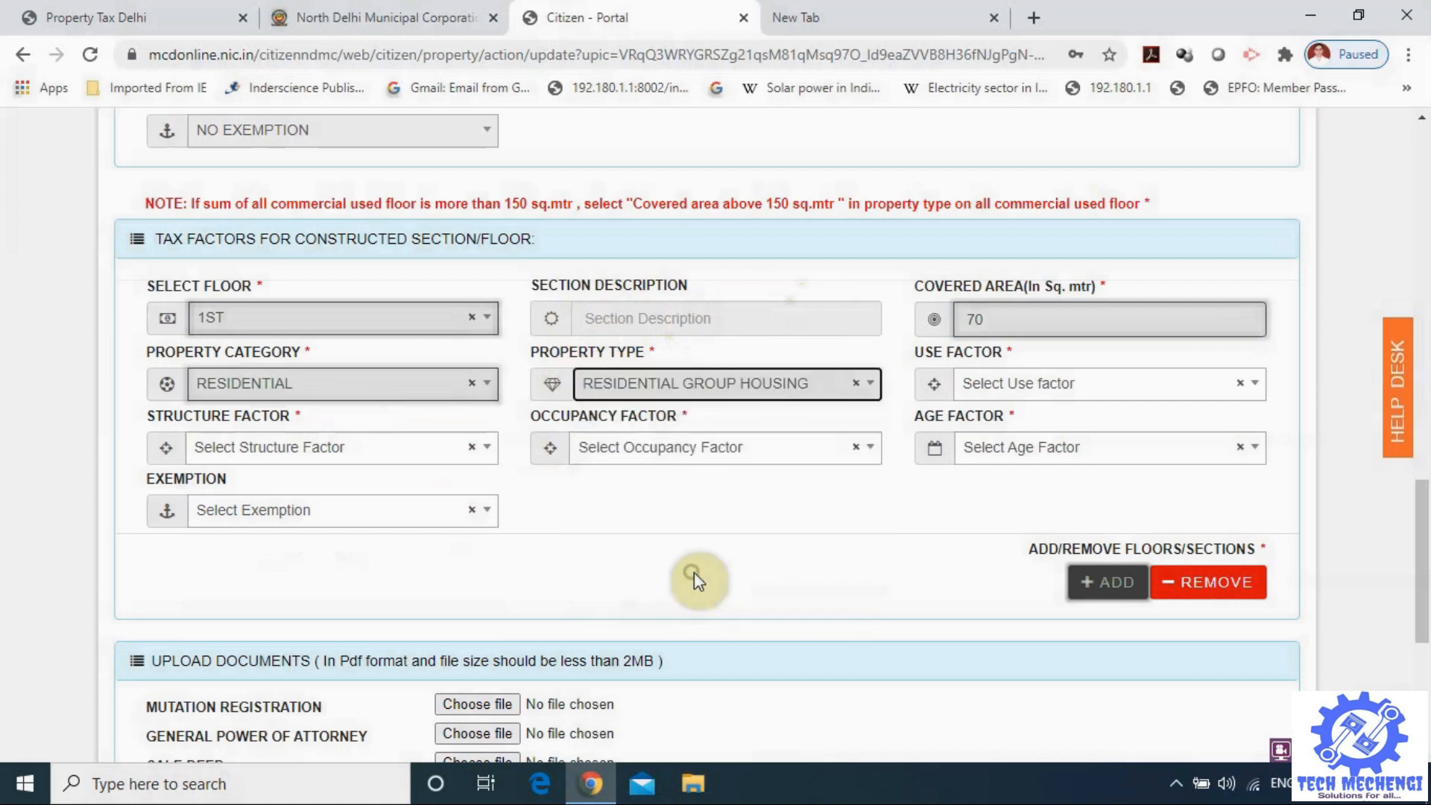
- Set the floor's use factor to RESIDENTIAL and its structure factor to PUCCA
left_click(1038, 390)
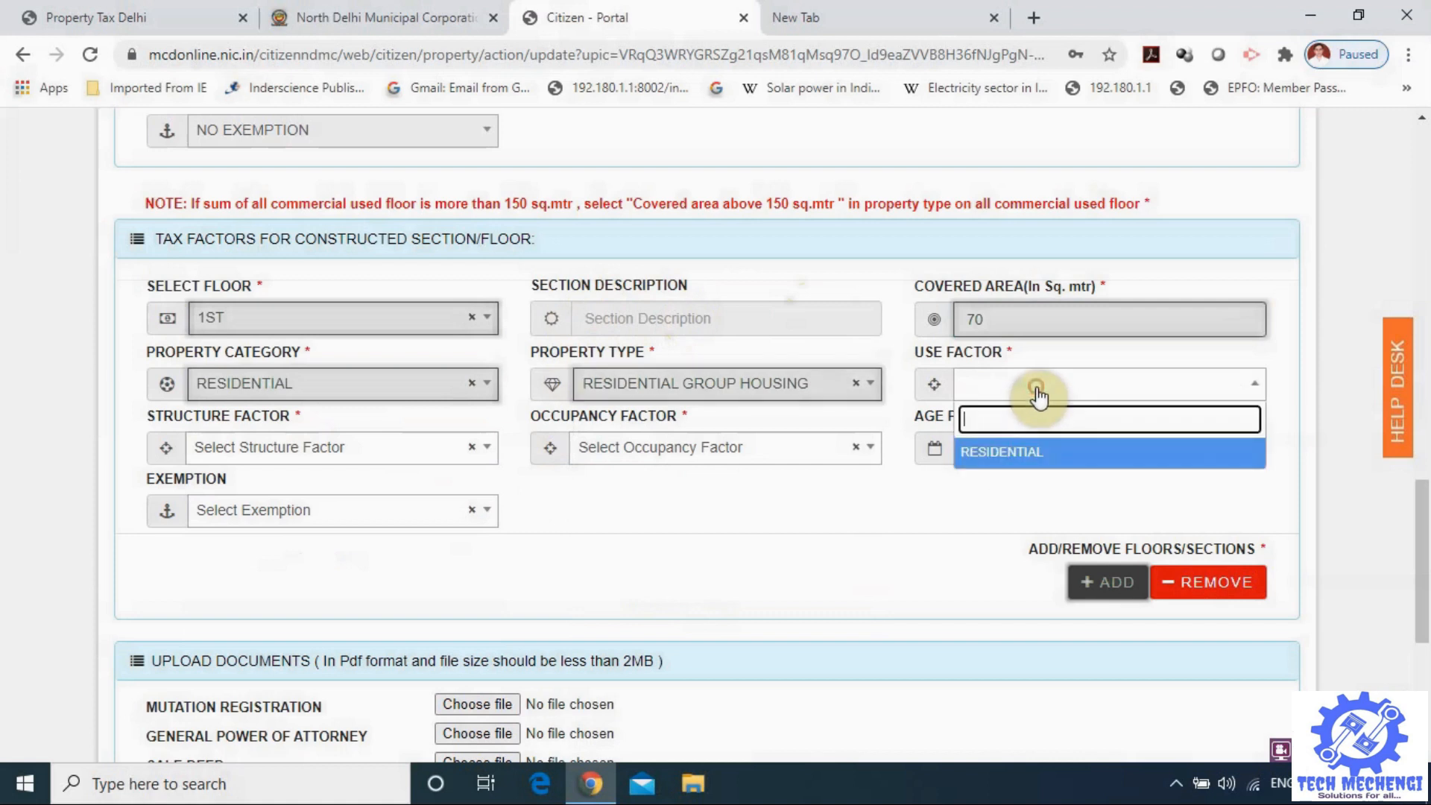
left_click(1009, 455)
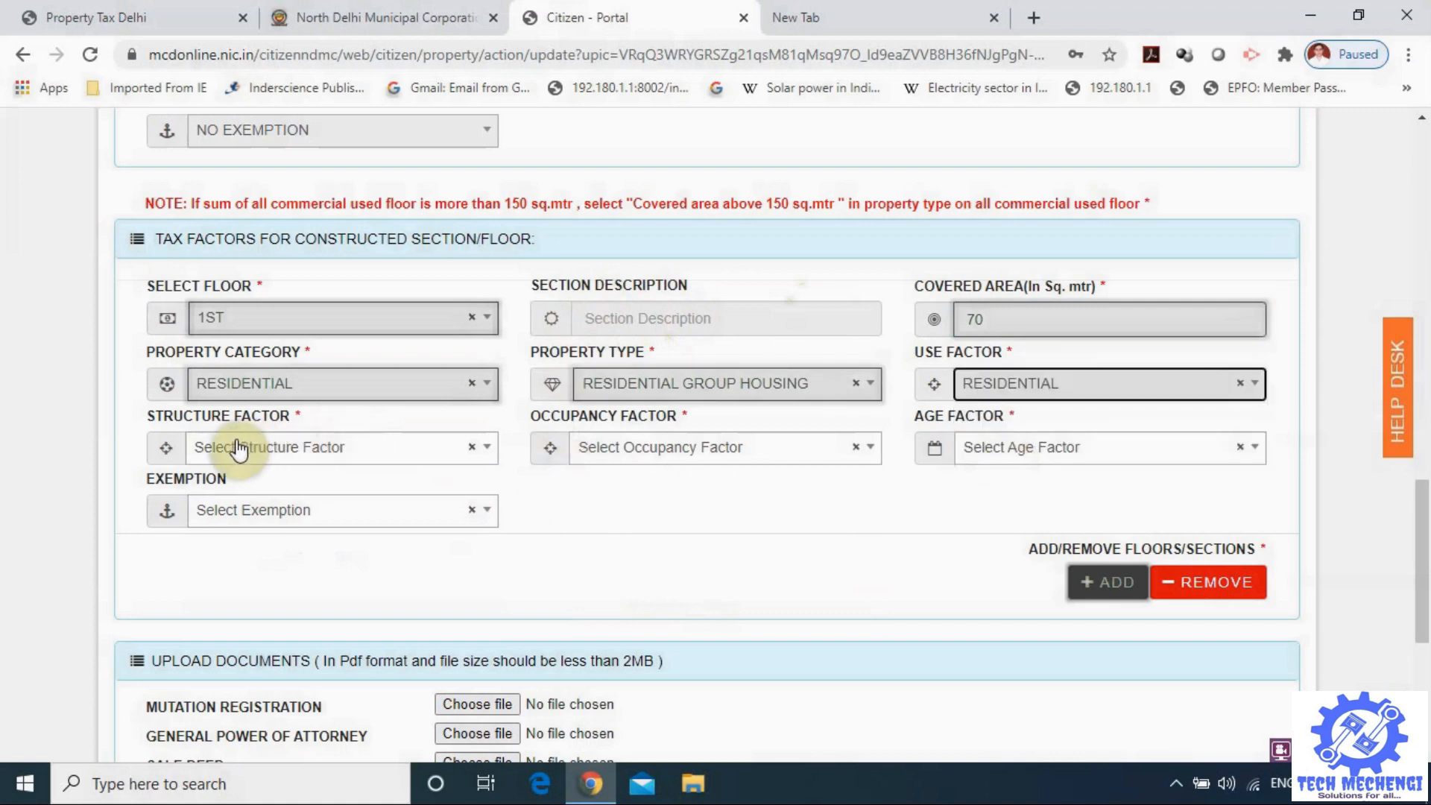
left_click(307, 456)
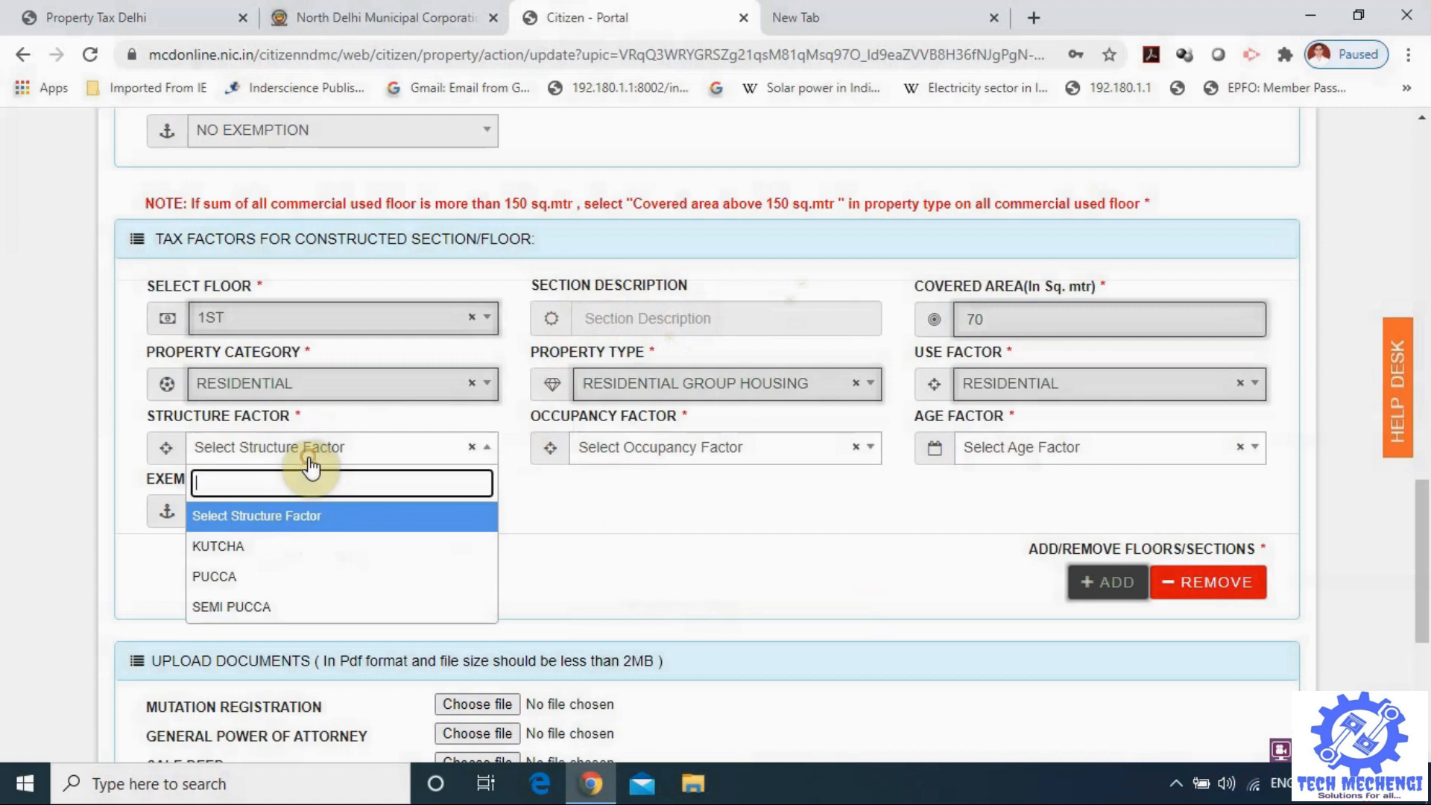
left_click(270, 579)
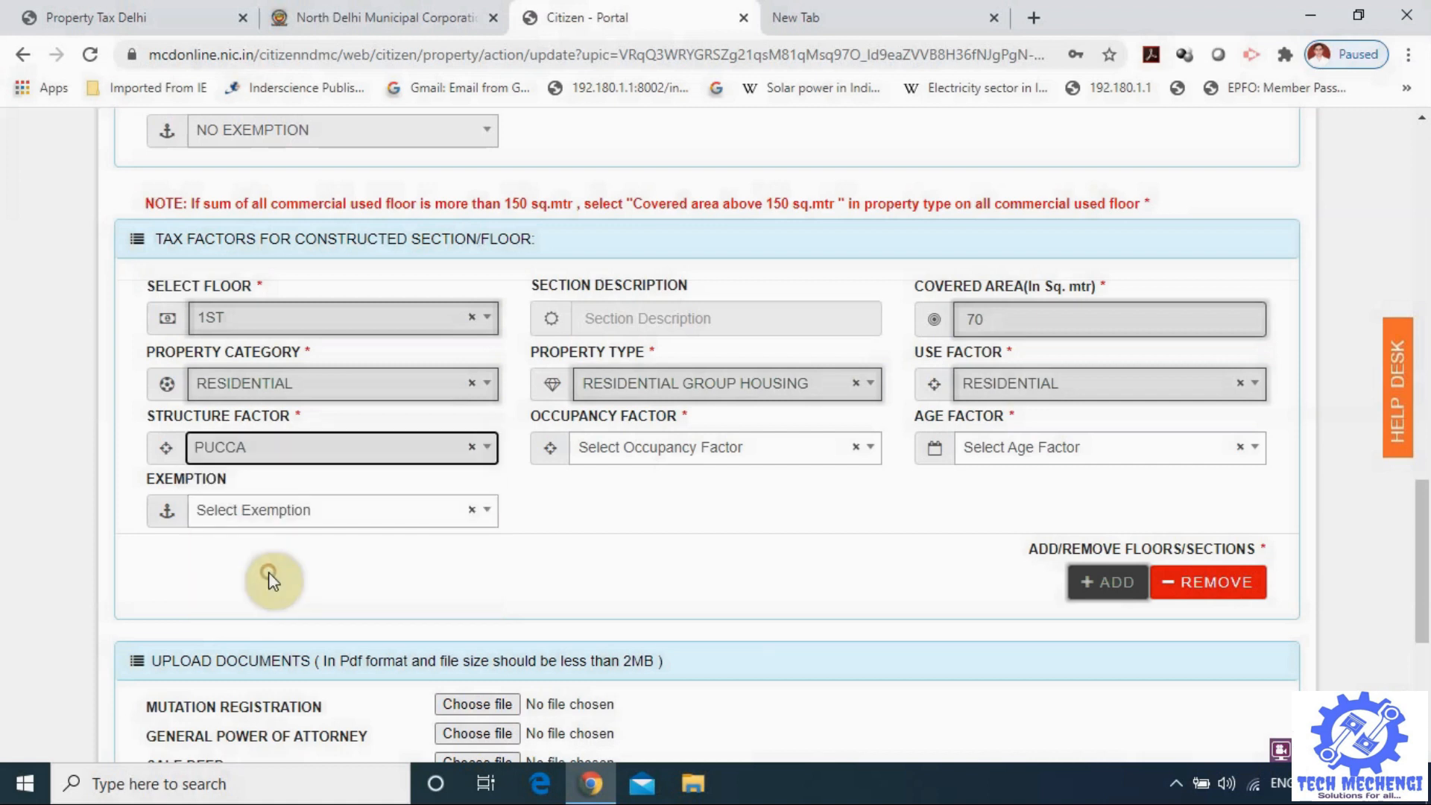
- Set the floor's occupancy factor to RESIDENTIAL - SELF OCCUPIED and its age factor to 01/04/1990 - 31/03/2000
left_click(656, 454)
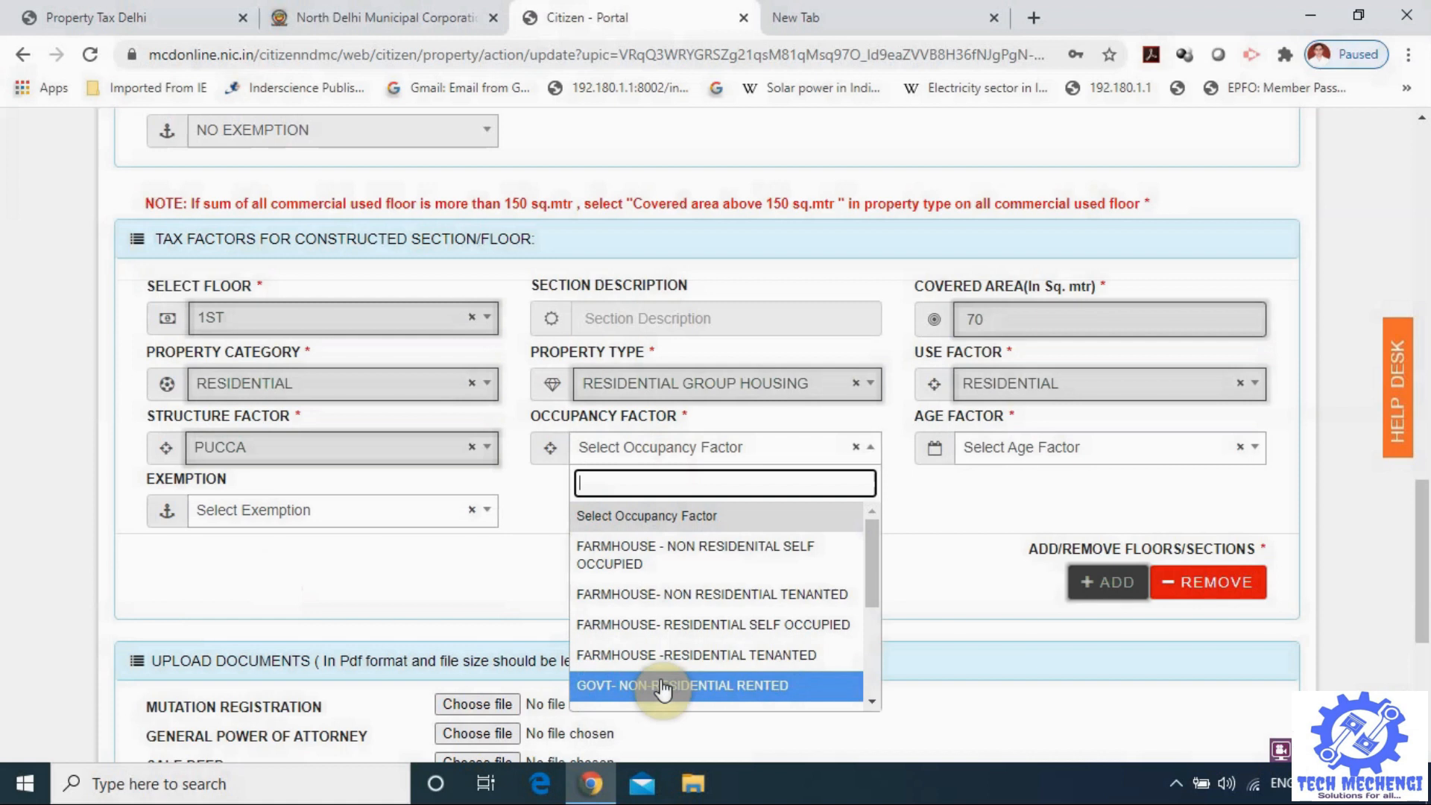
scroll(662, 689, "down", 3)
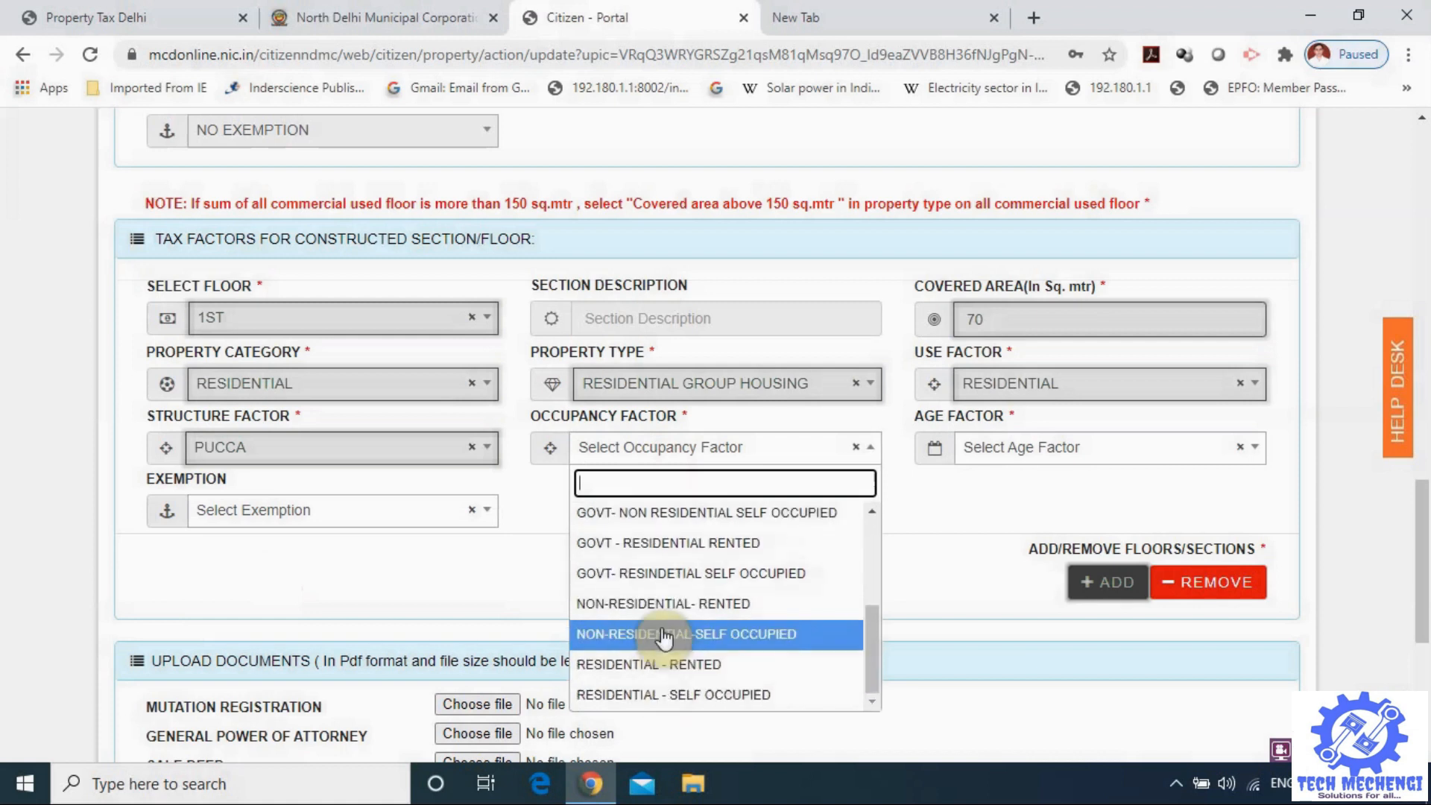
left_click(681, 698)
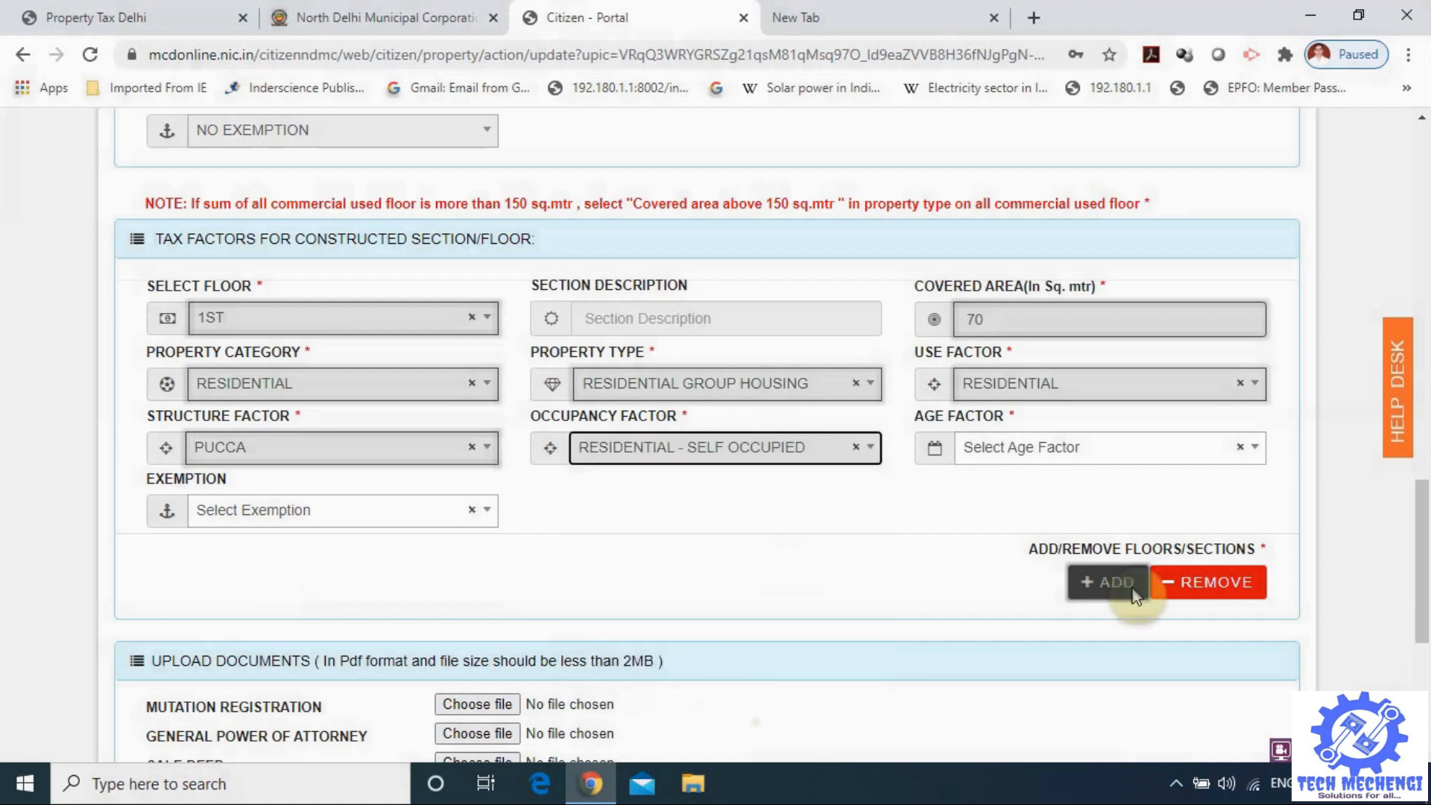
left_click(1028, 447)
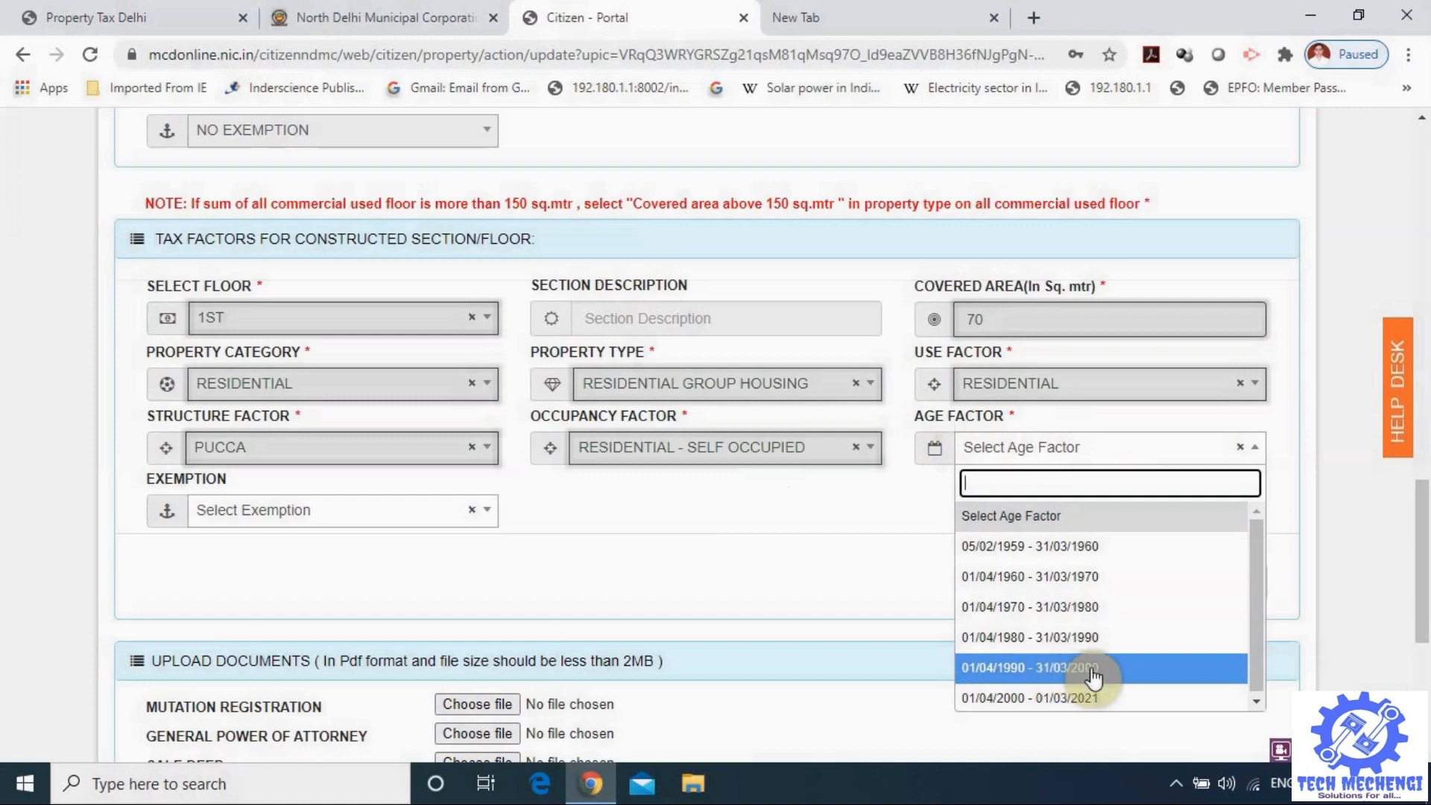
left_click(1031, 671)
- Set the floor's exemption to NO EXEMPTION and submit the property details form
left_click(352, 515)
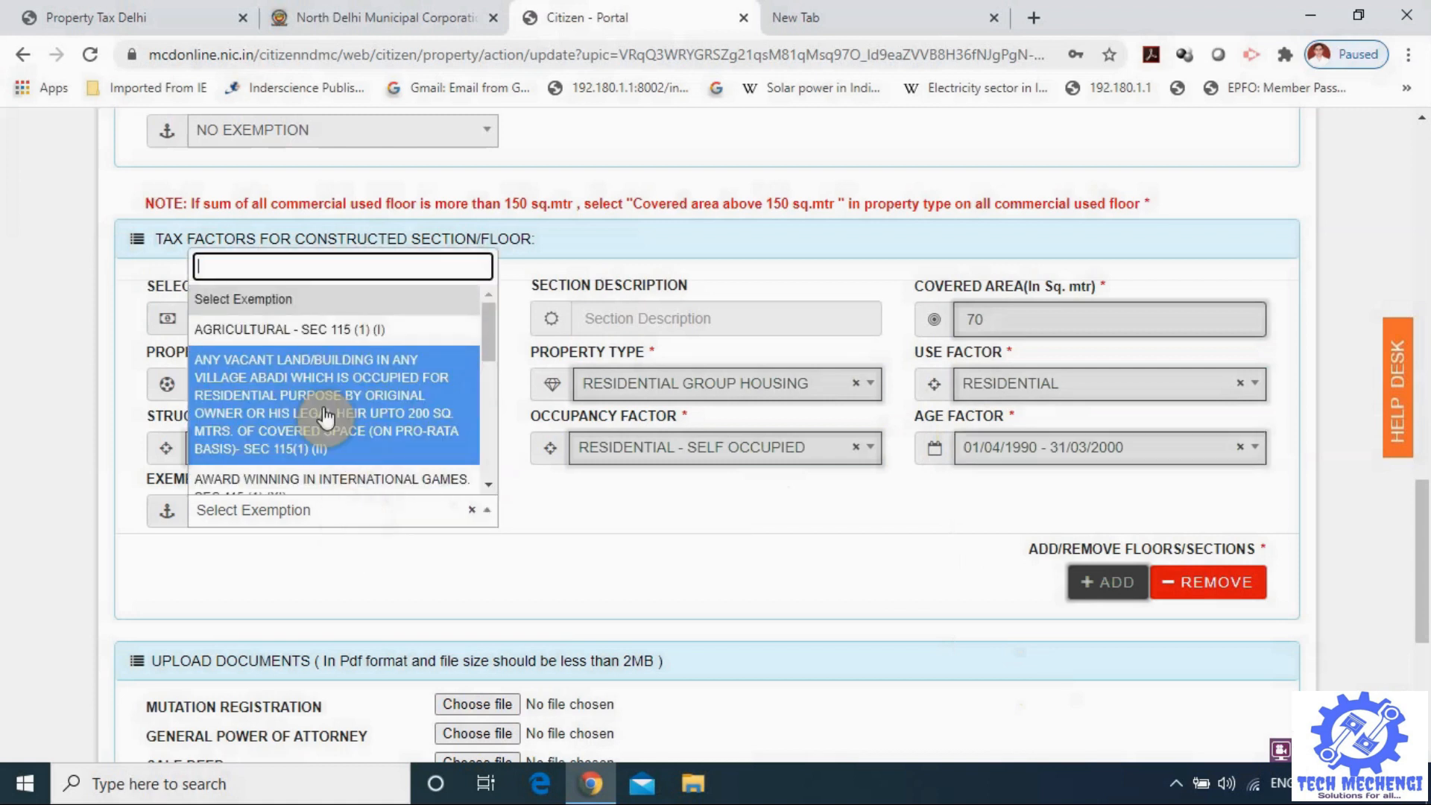
scroll(325, 417, "down", 2)
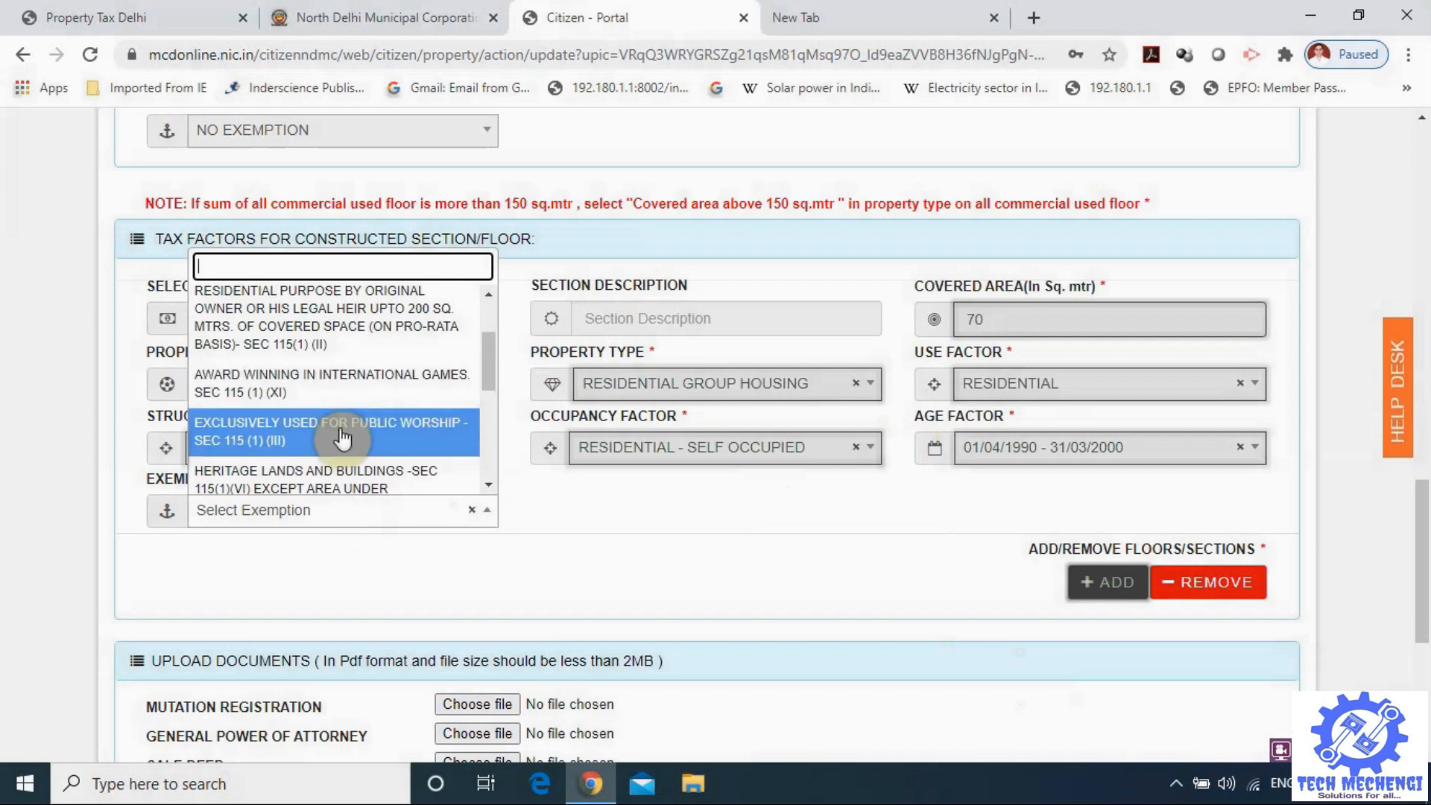
scroll(342, 440, "down", 2)
scroll(342, 440, "down", 3)
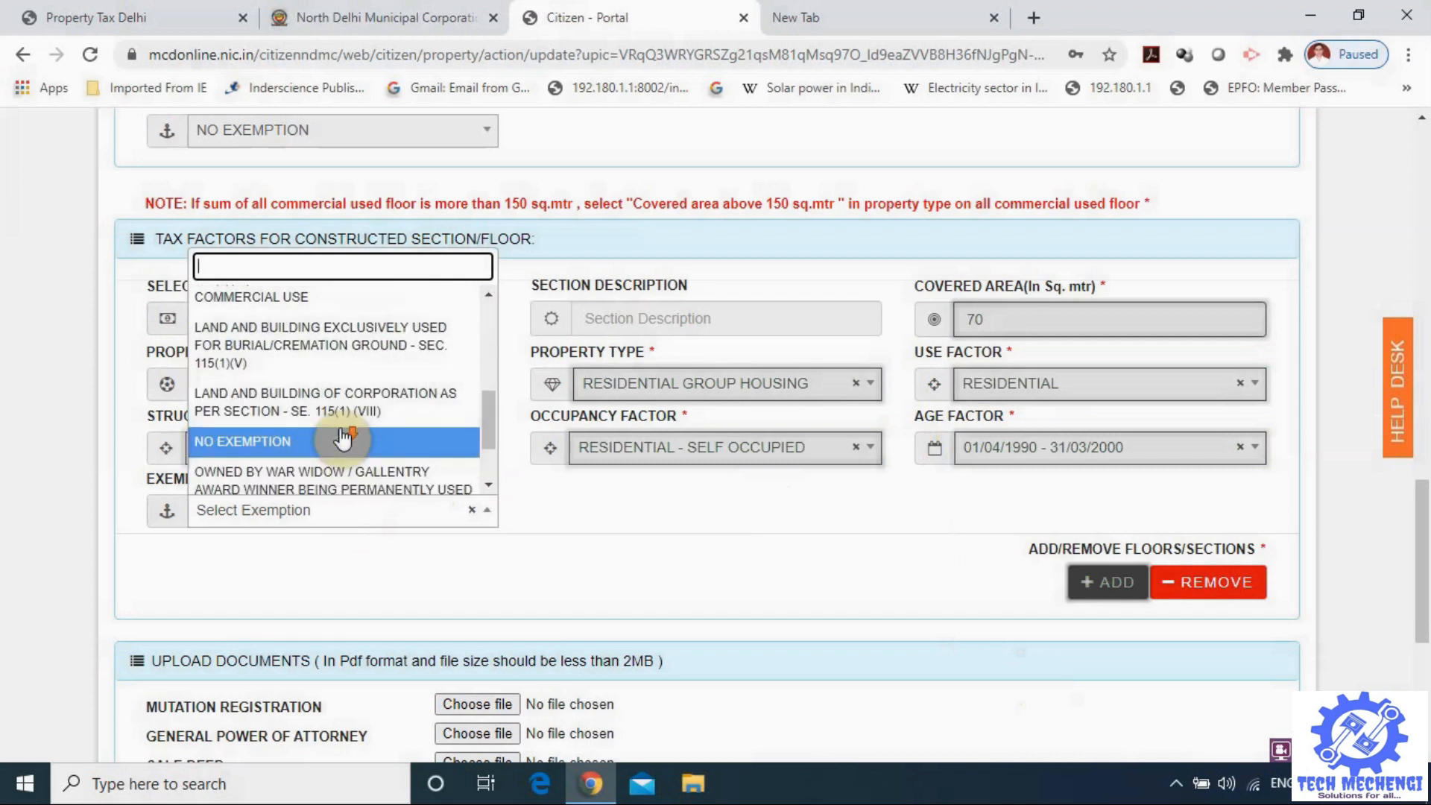
scroll(312, 373, "down", 2)
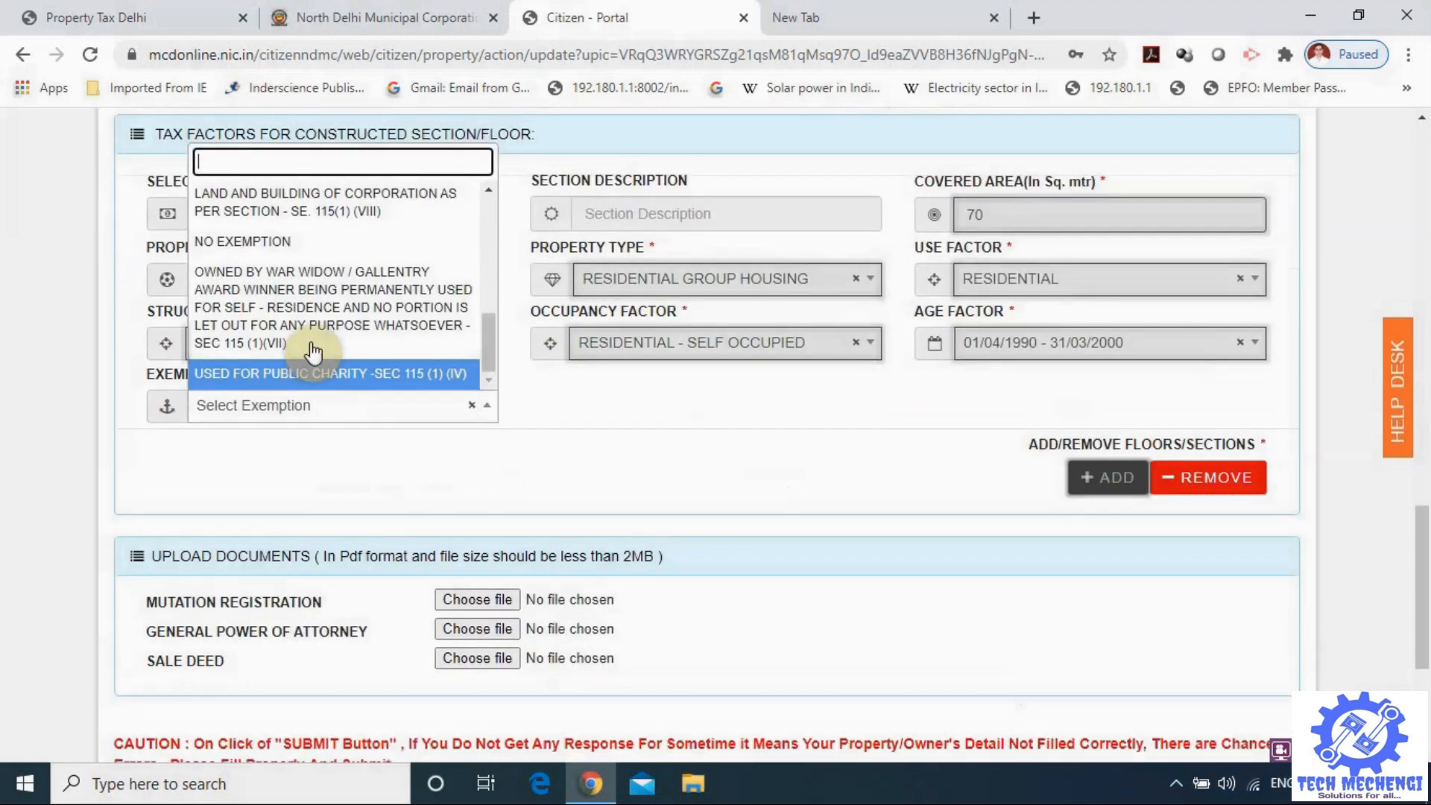
left_click(293, 243)
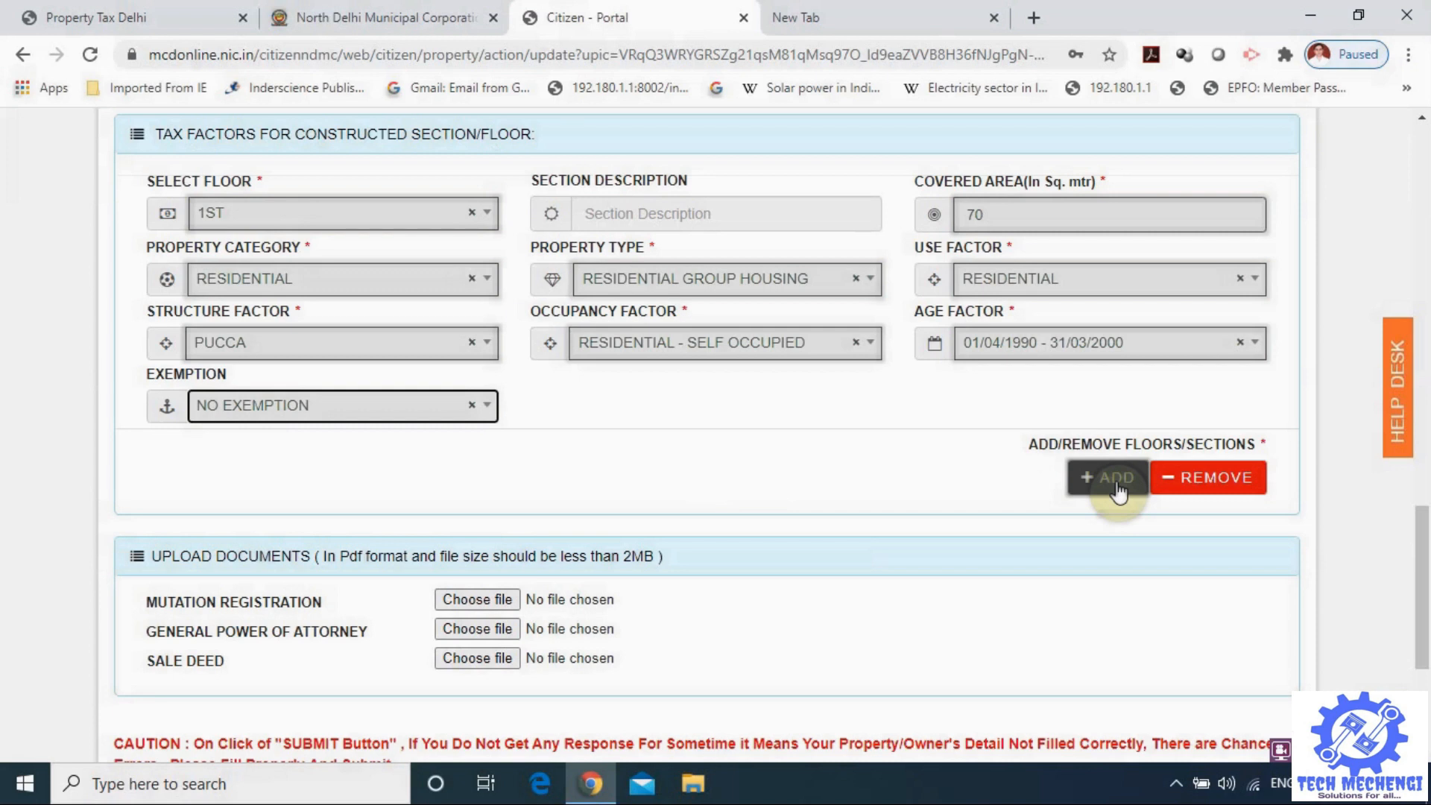
scroll(356, 597, "down", 2)
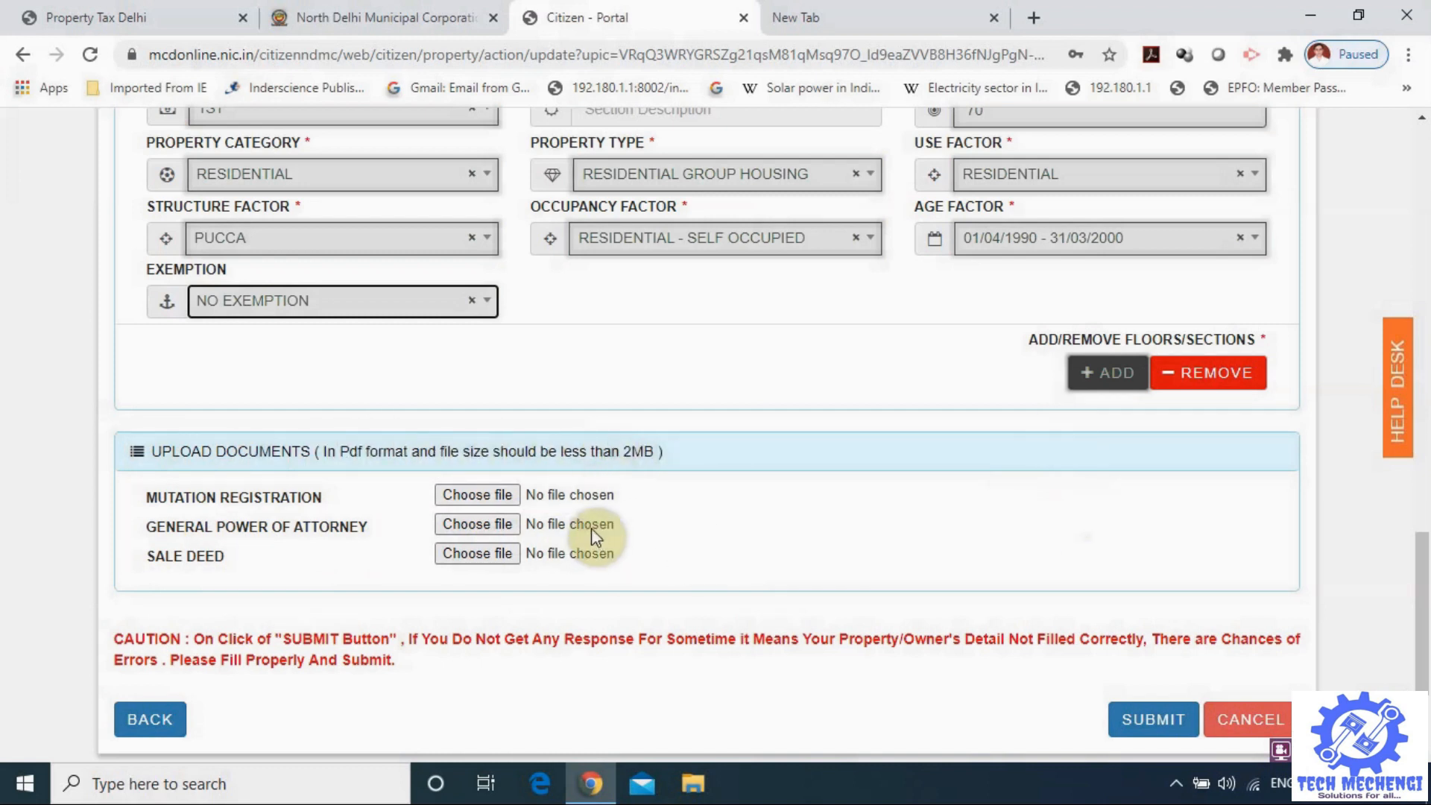
left_click(1104, 381)
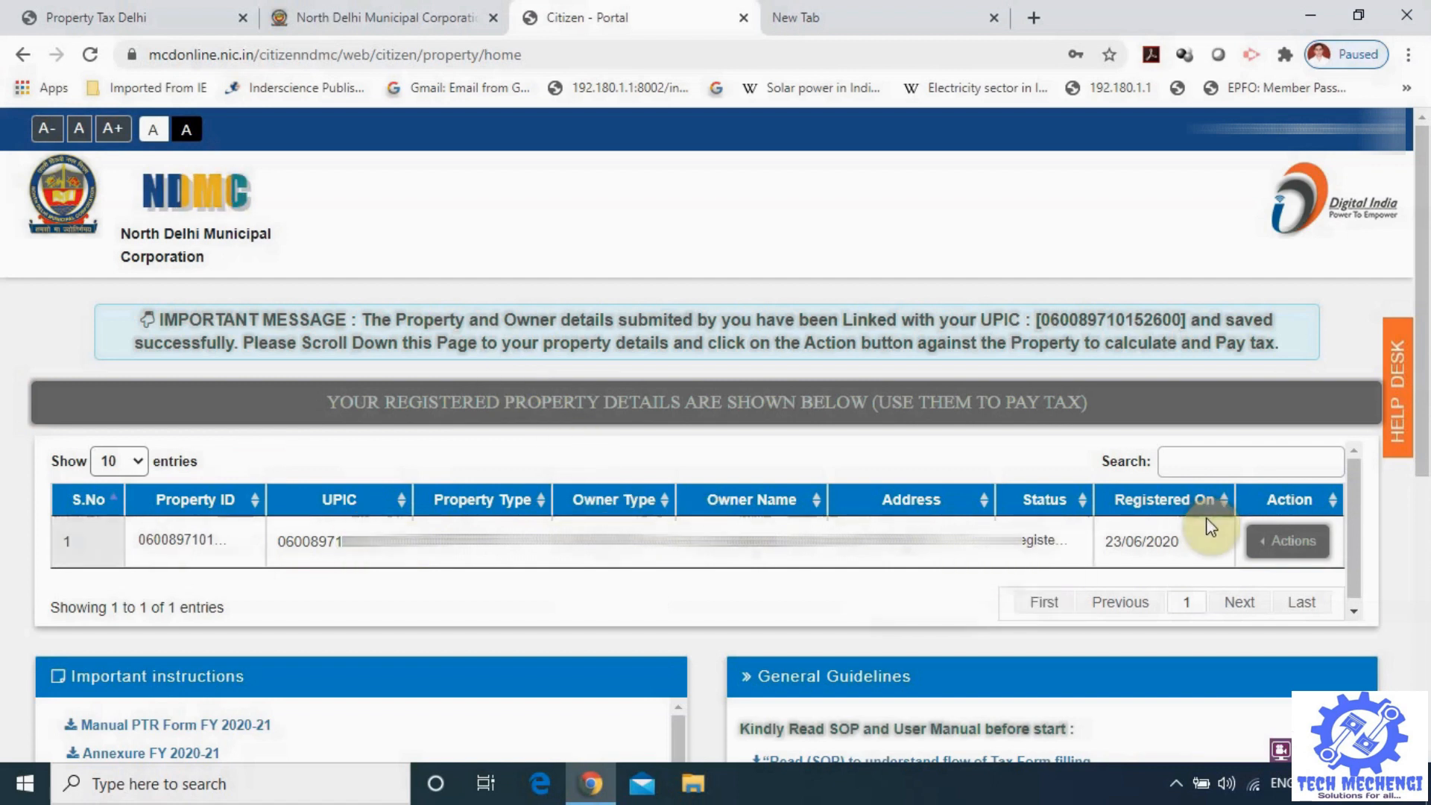
- Start Calculate and Pay Tax for the registered property with the financial year 2020-2021
left_click(1299, 548)
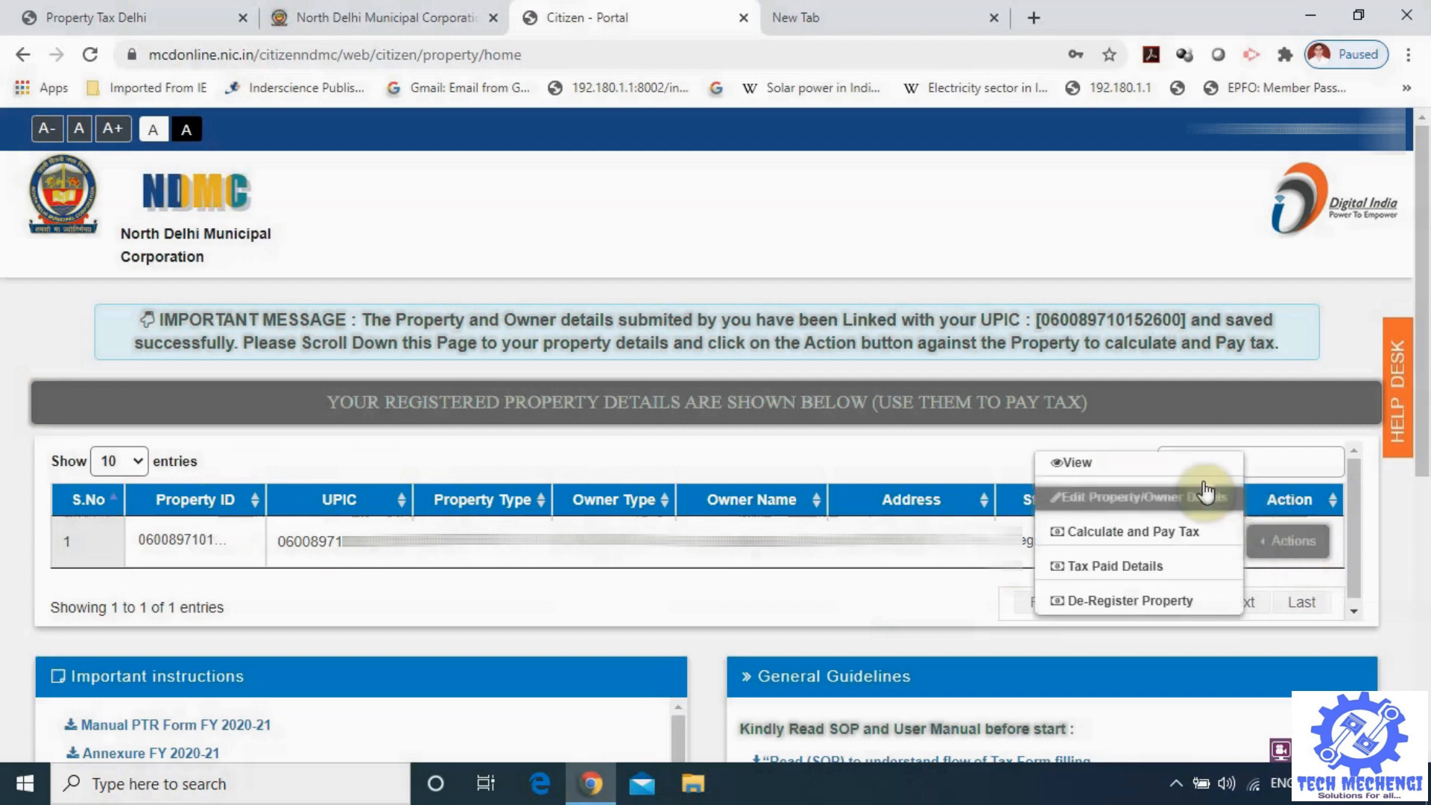
left_click(1148, 535)
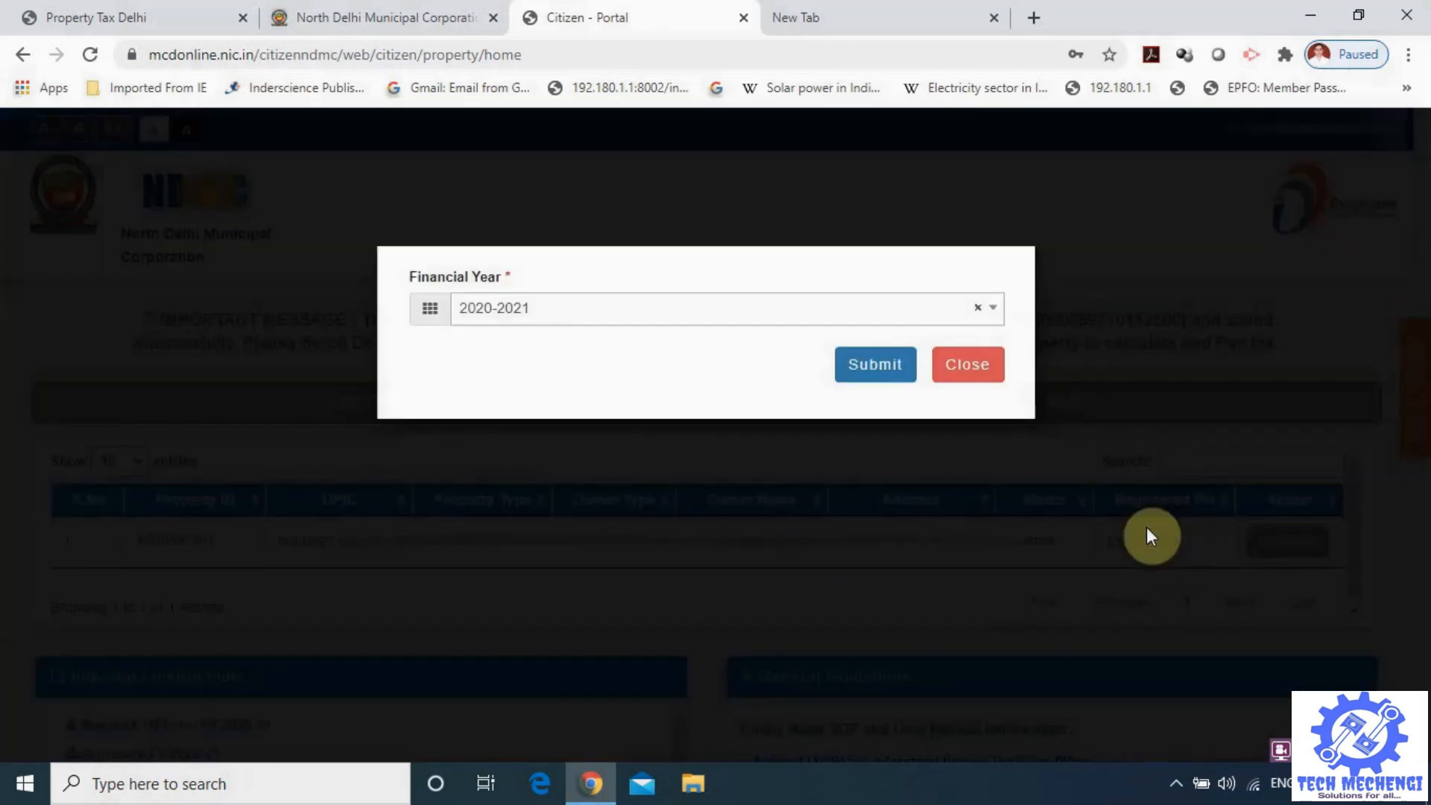
left_click(798, 312)
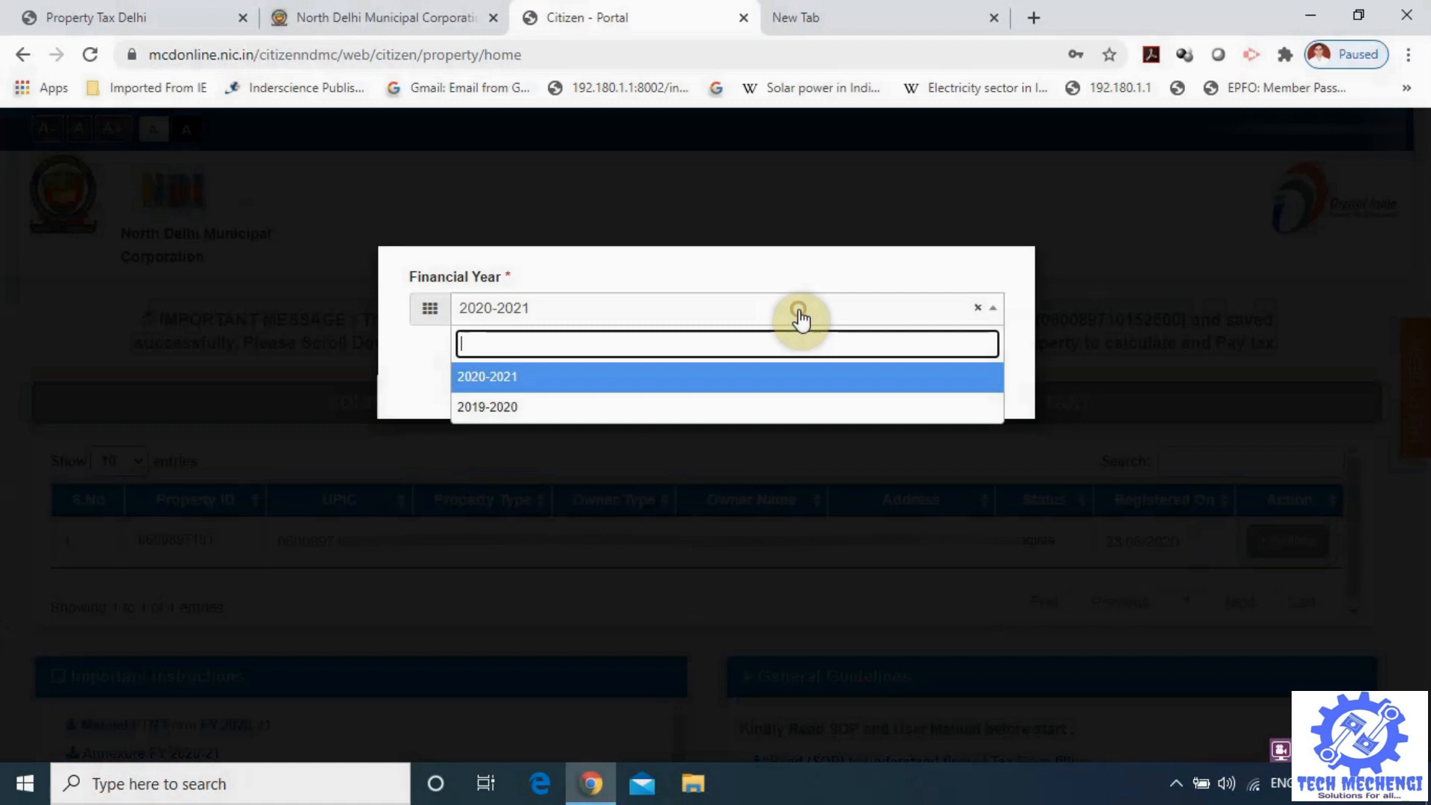
left_click(619, 377)
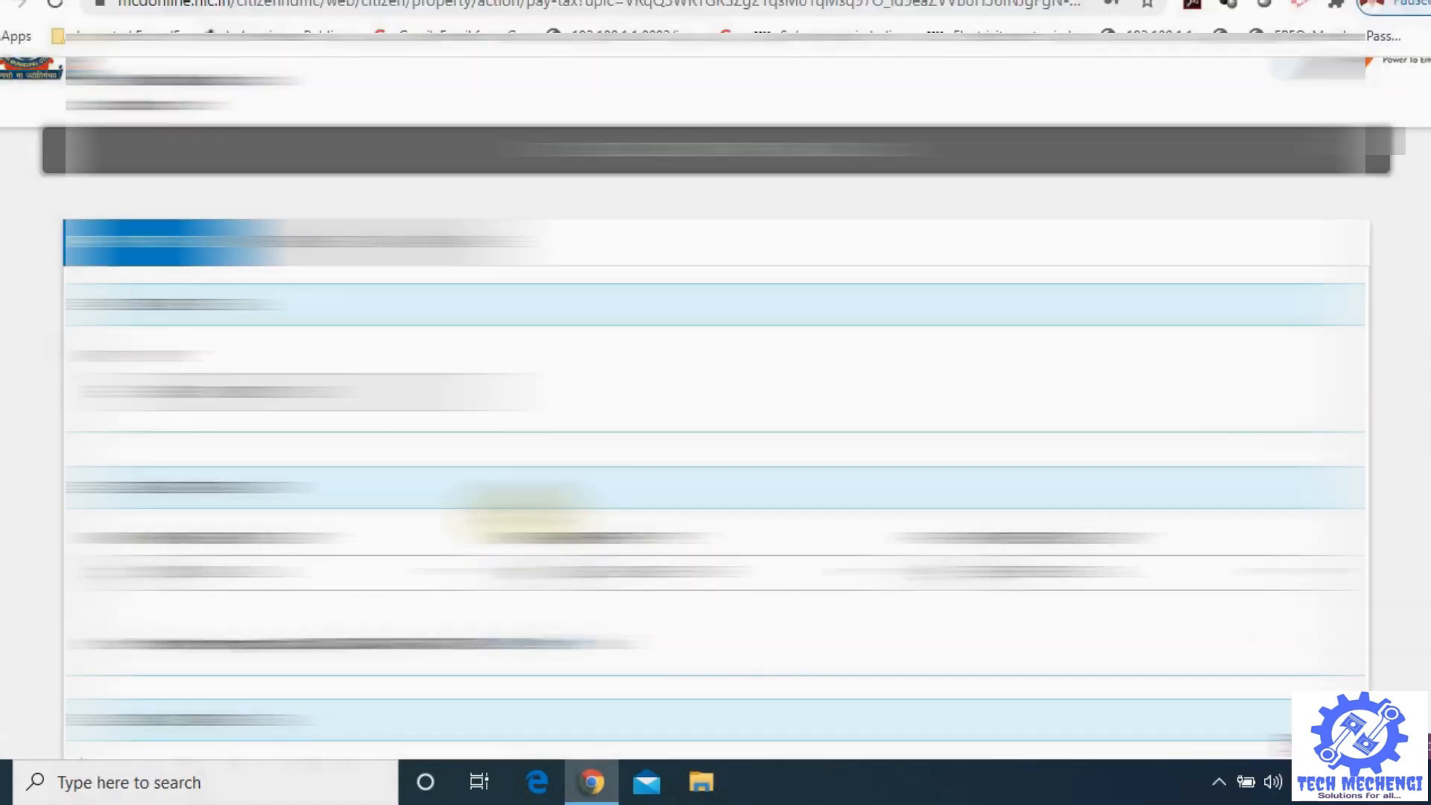
- Calculate the property tax from the details at the end of the tax form
scroll(716, 406, "down", 15)
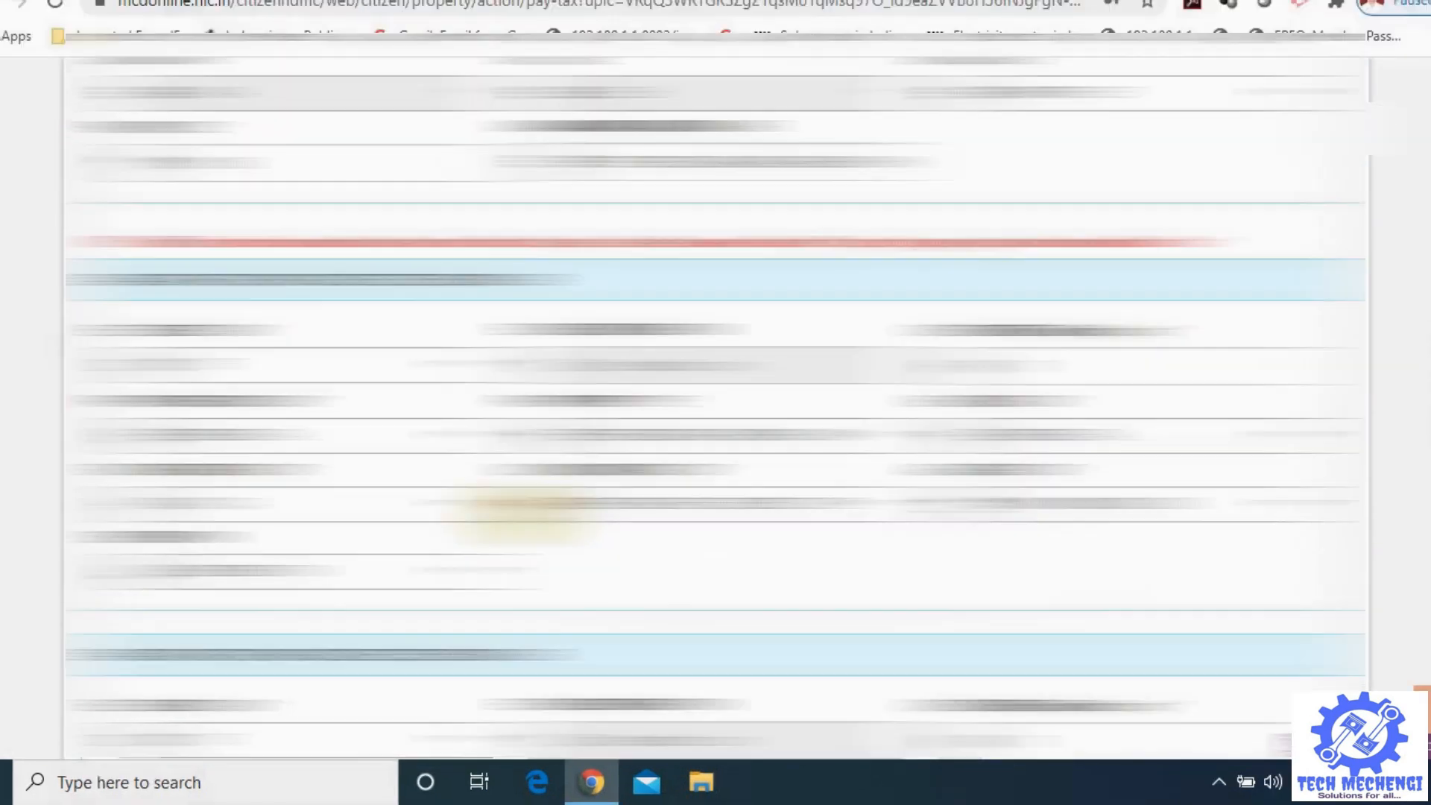
scroll(516, 514, "down", 10)
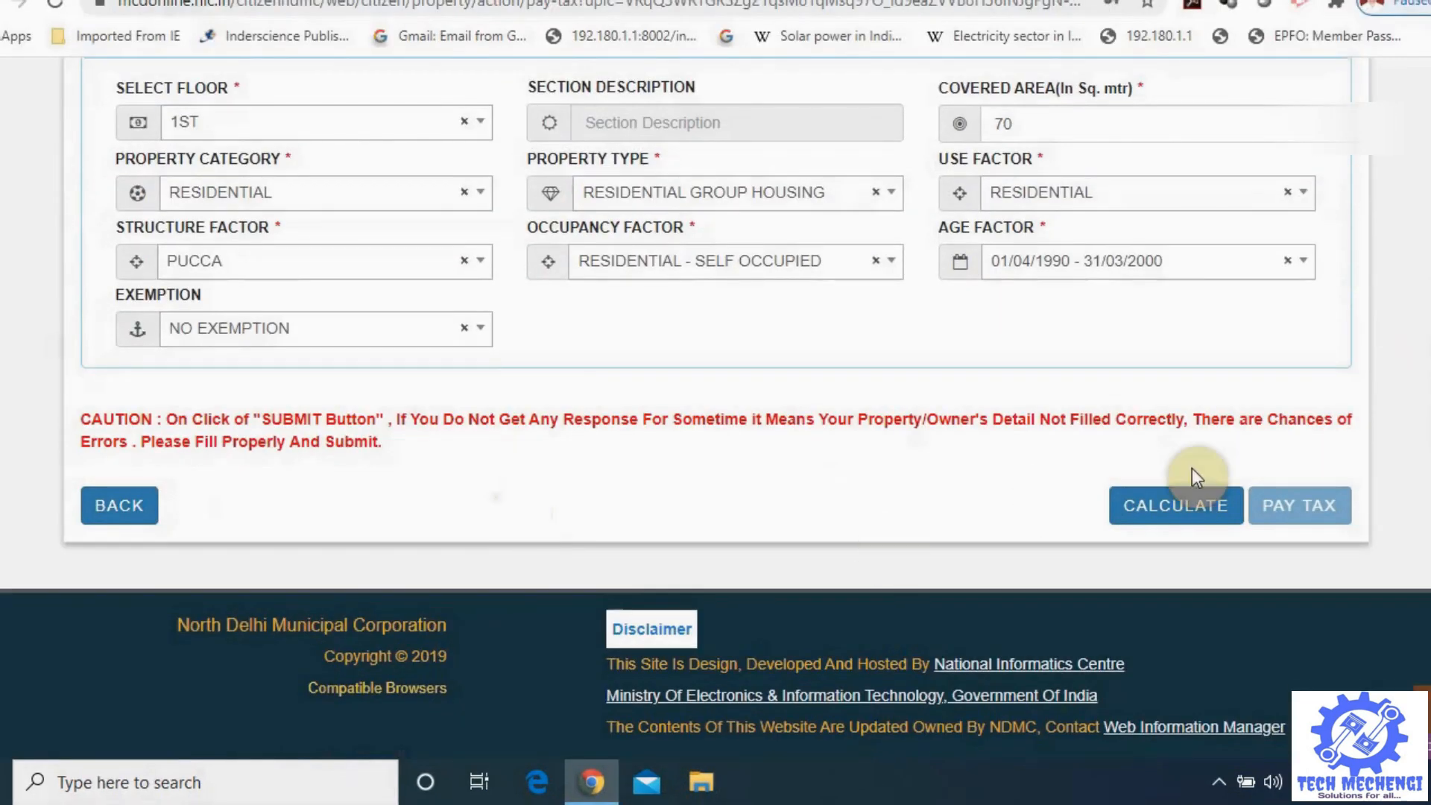
left_click(1169, 514)
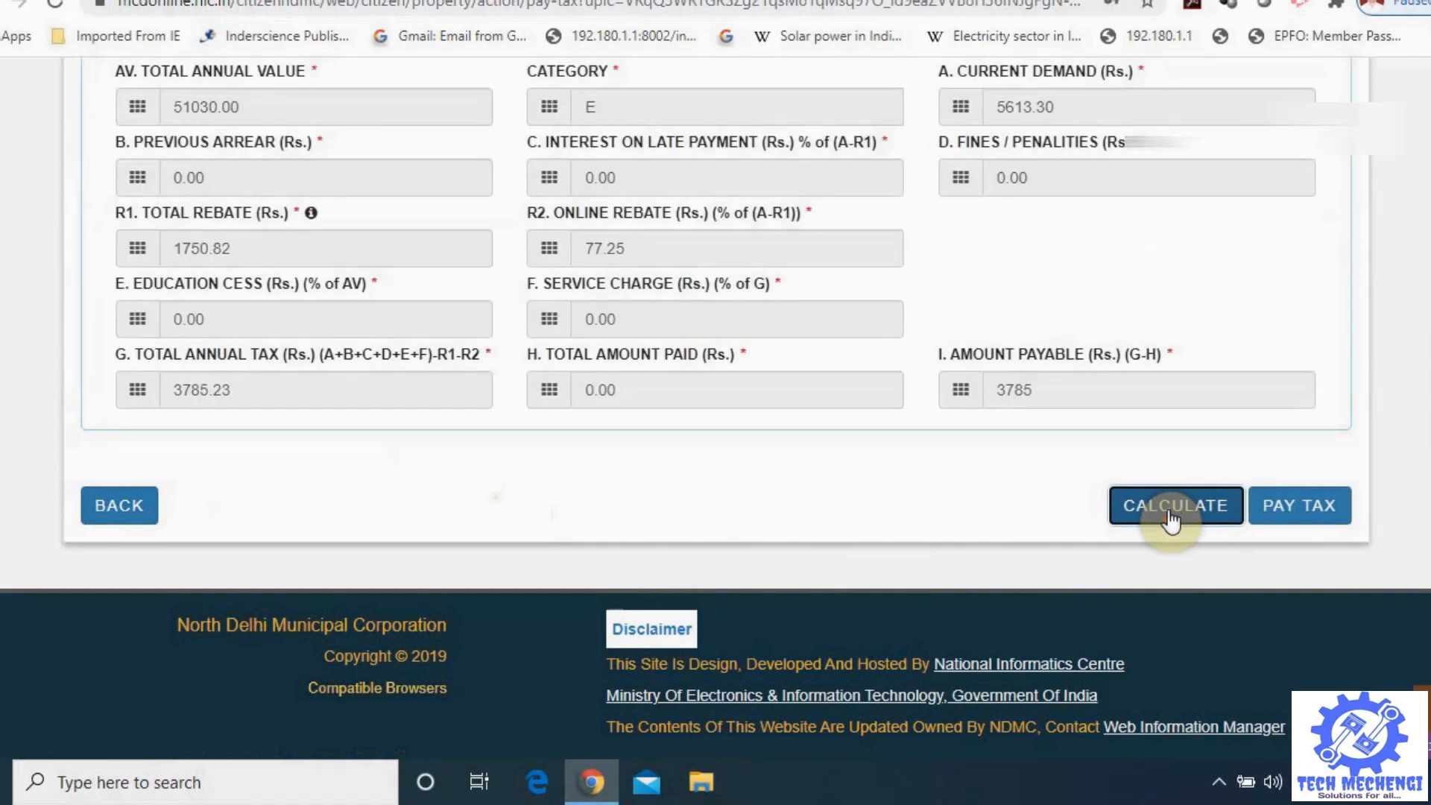
- Proceed to pay the tax and review the property, floor and tax details in the summary
left_click(1324, 516)
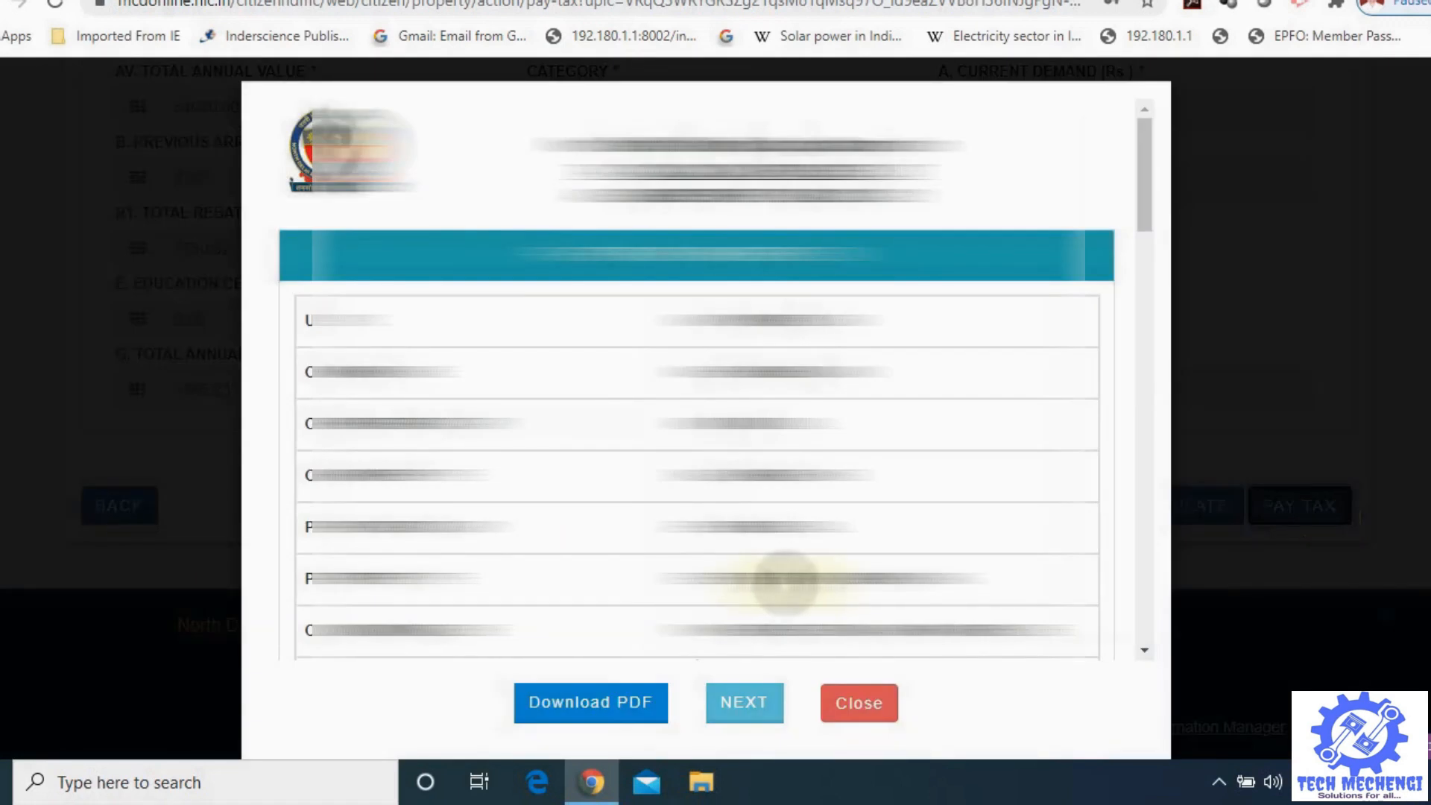
scroll(785, 583, "down", 9)
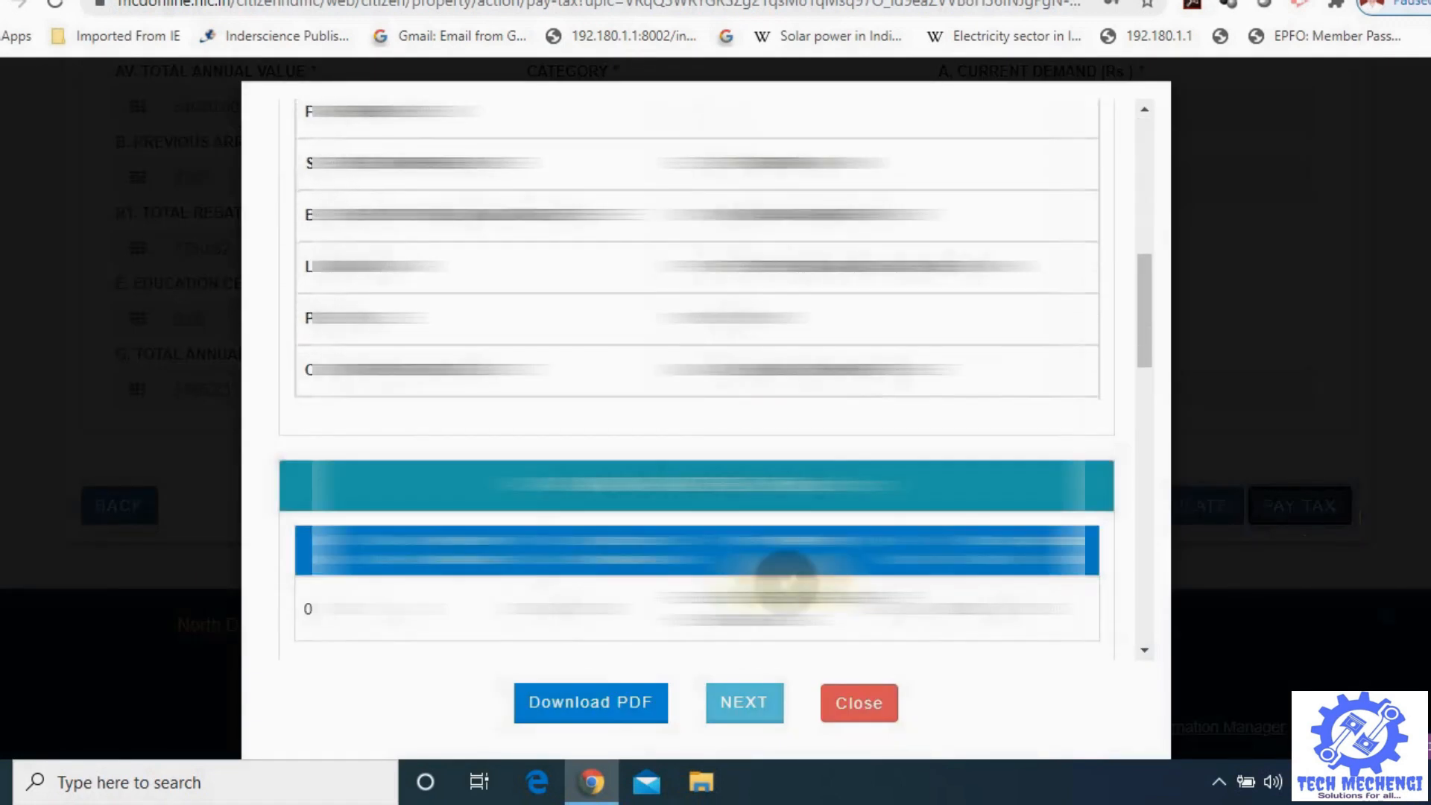
scroll(786, 583, "up", 9)
scroll(786, 583, "down", 4)
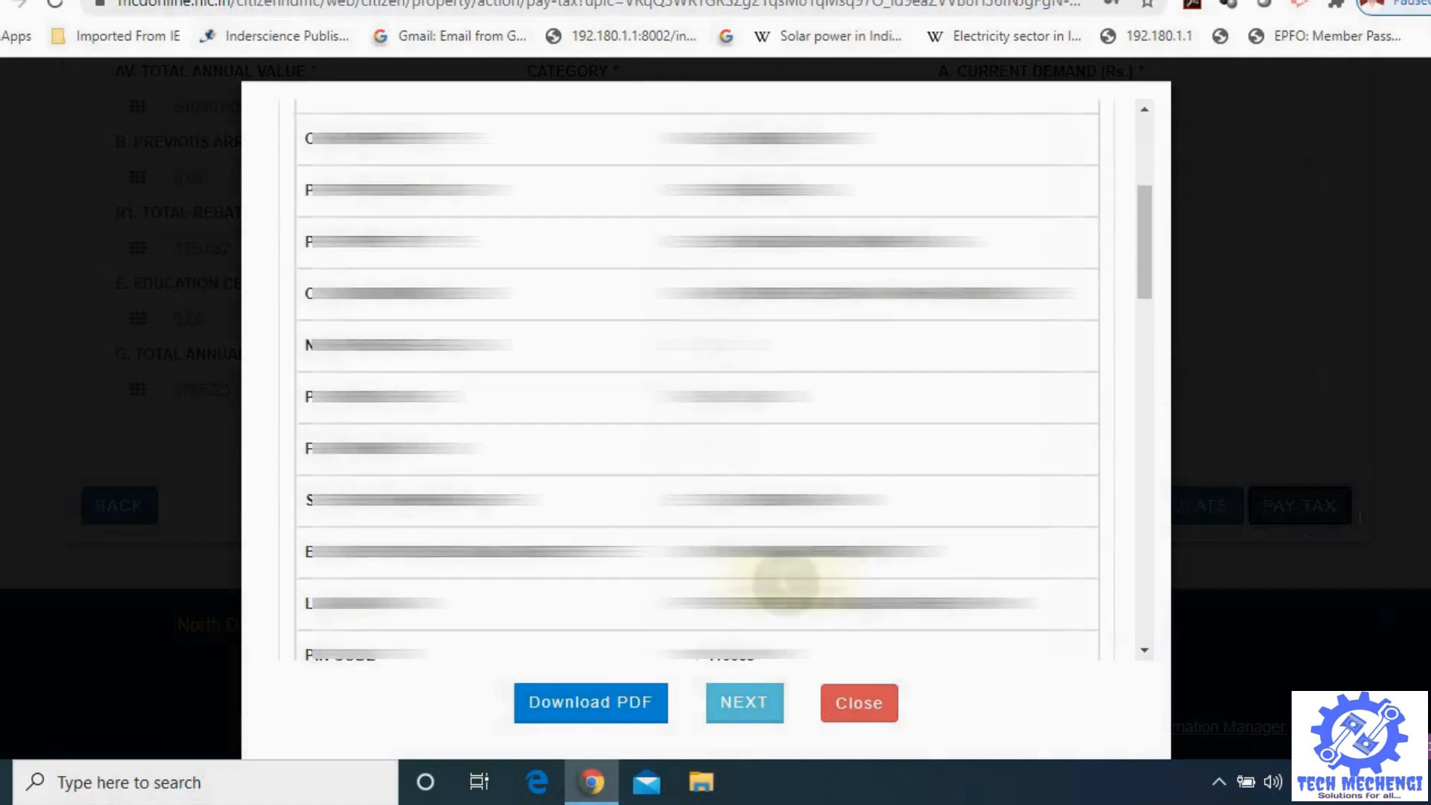
scroll(786, 583, "down", 8)
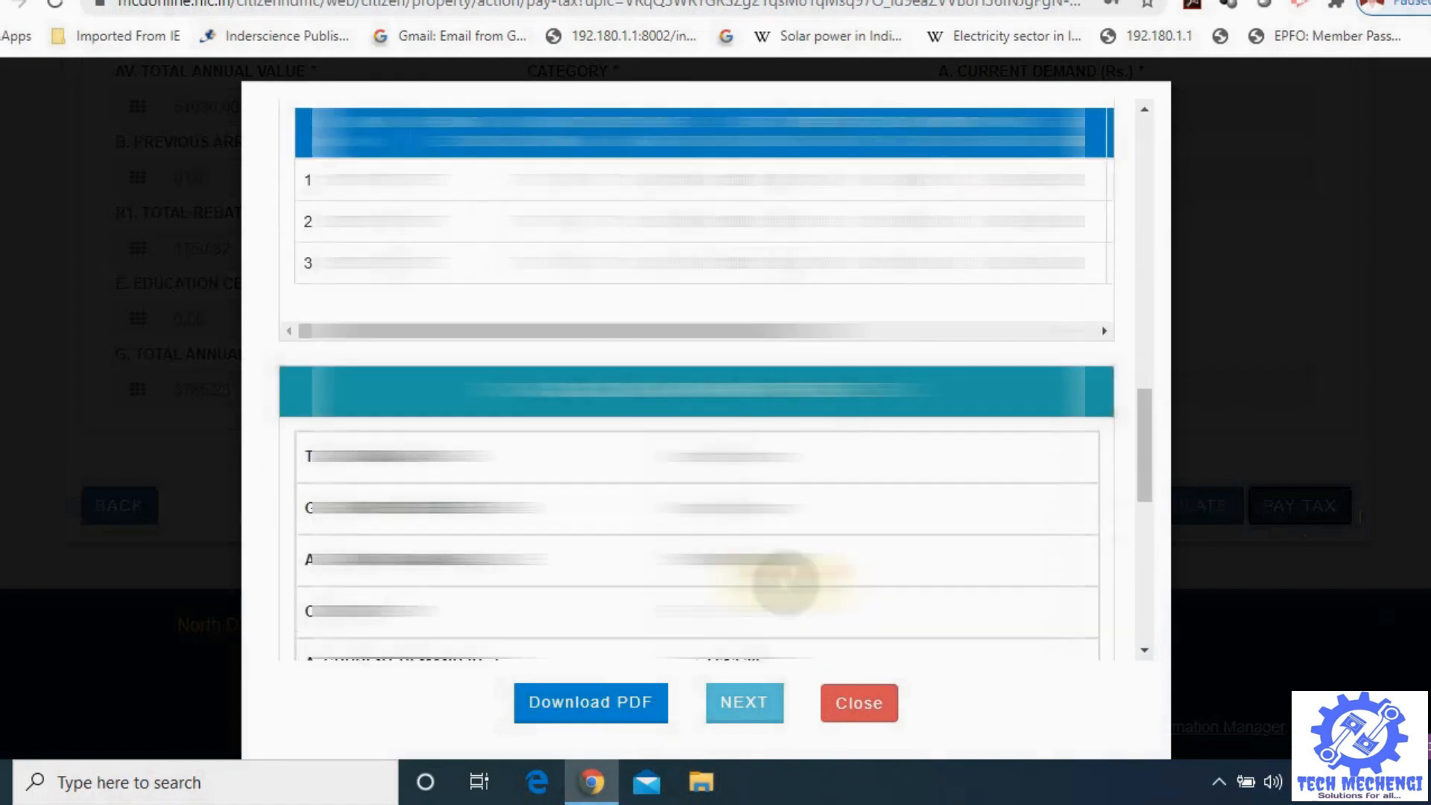
scroll(786, 583, "down", 2)
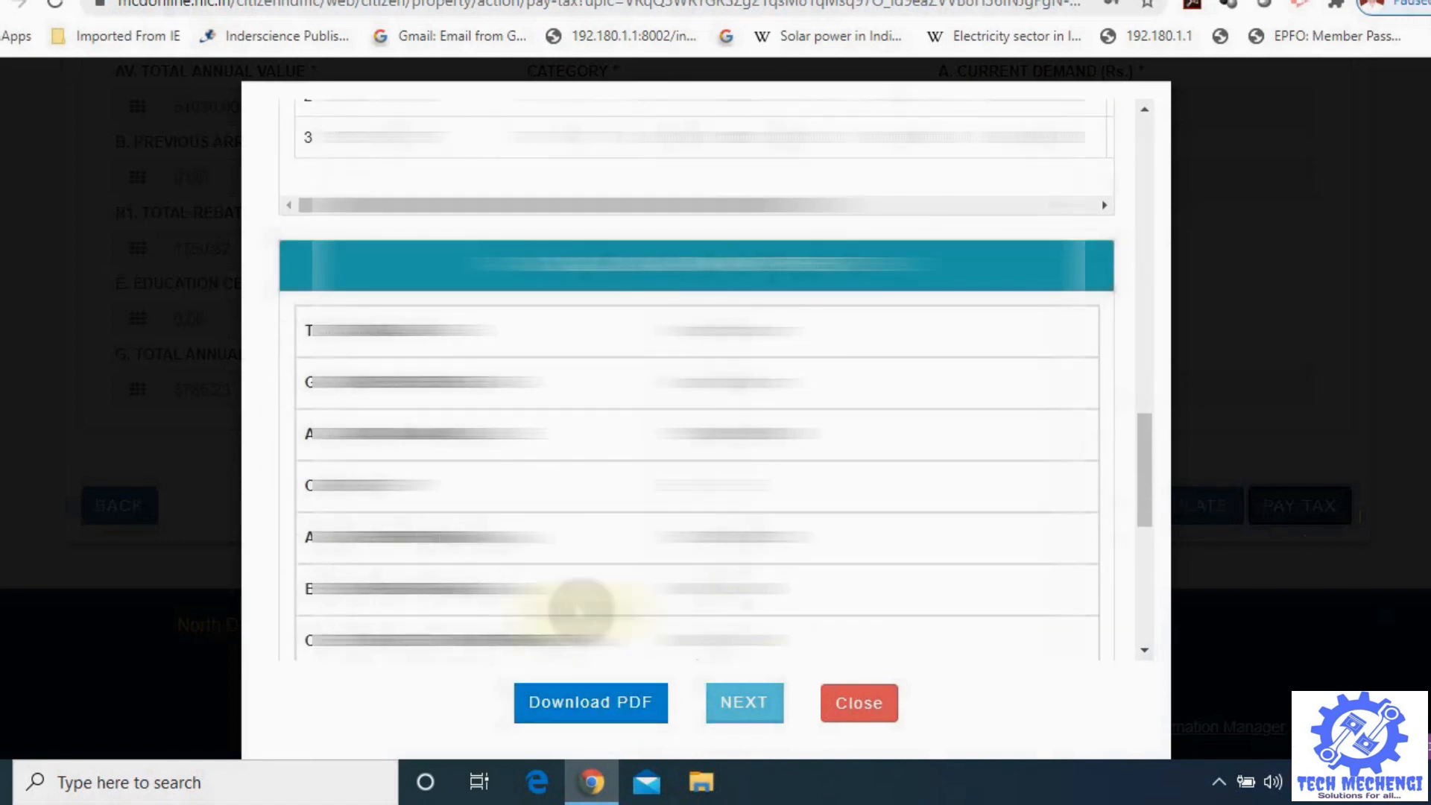
scroll(579, 607, "down", 8)
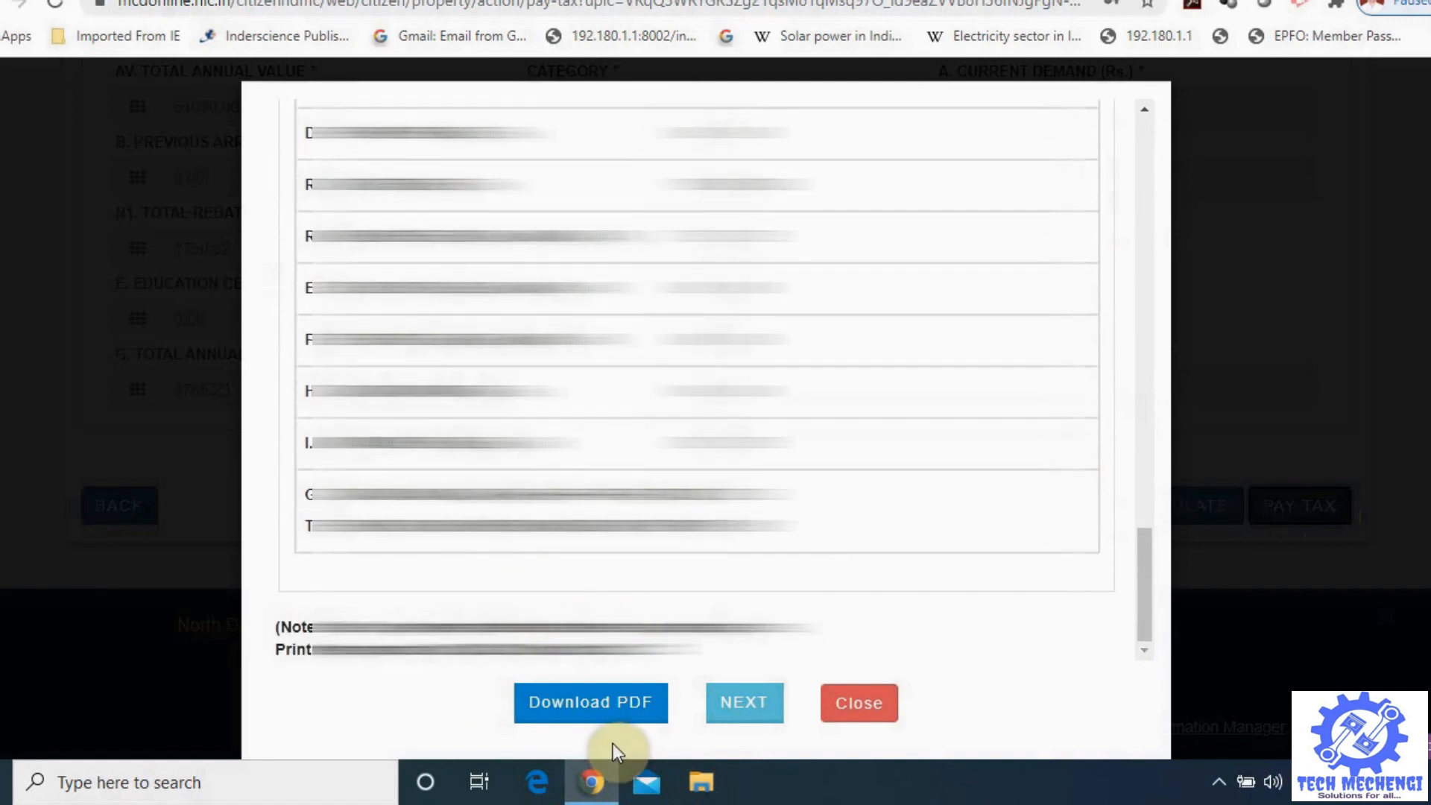
- Continue from the summary to online payment and pay through the AXIS BANK gateway
left_click(763, 719)
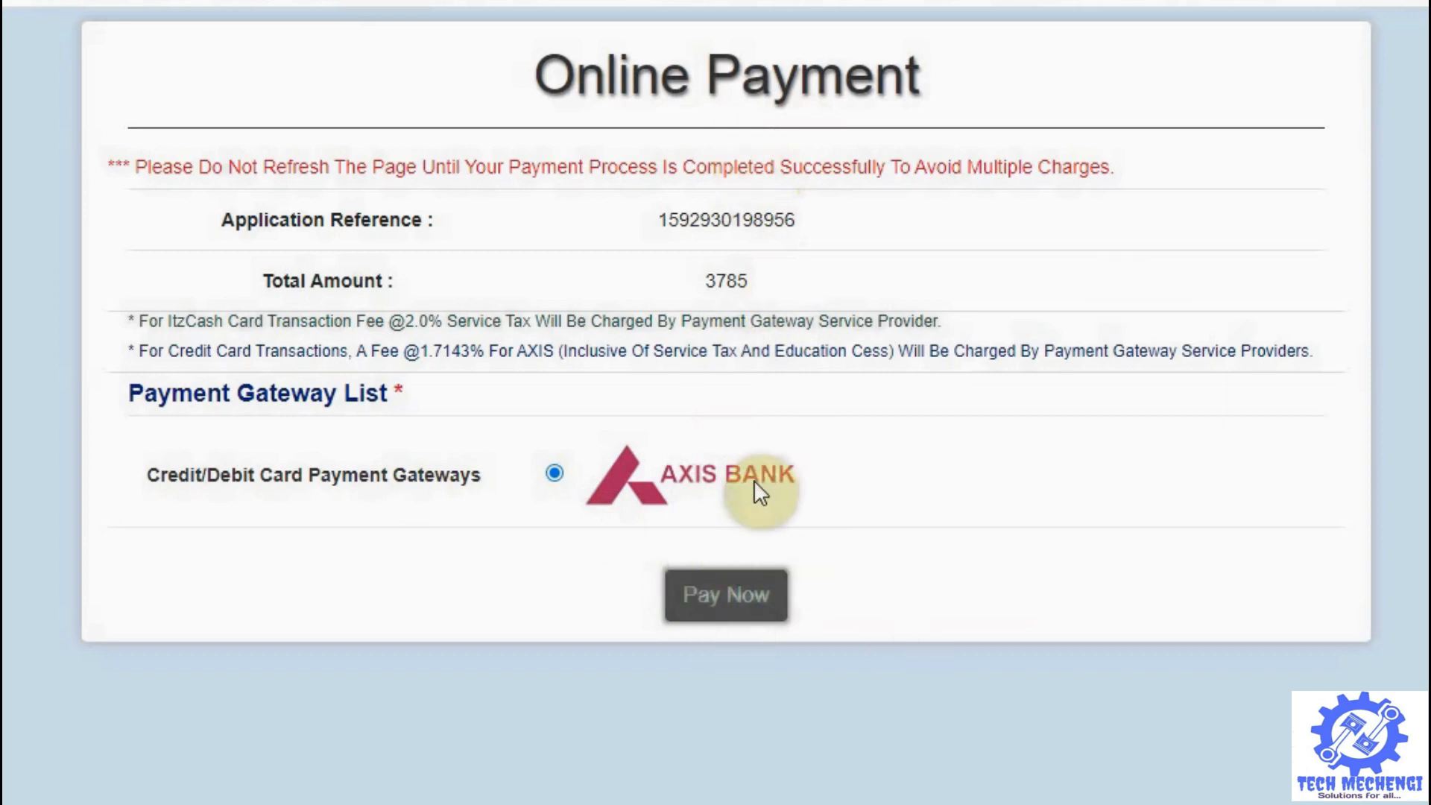
left_click(749, 619)
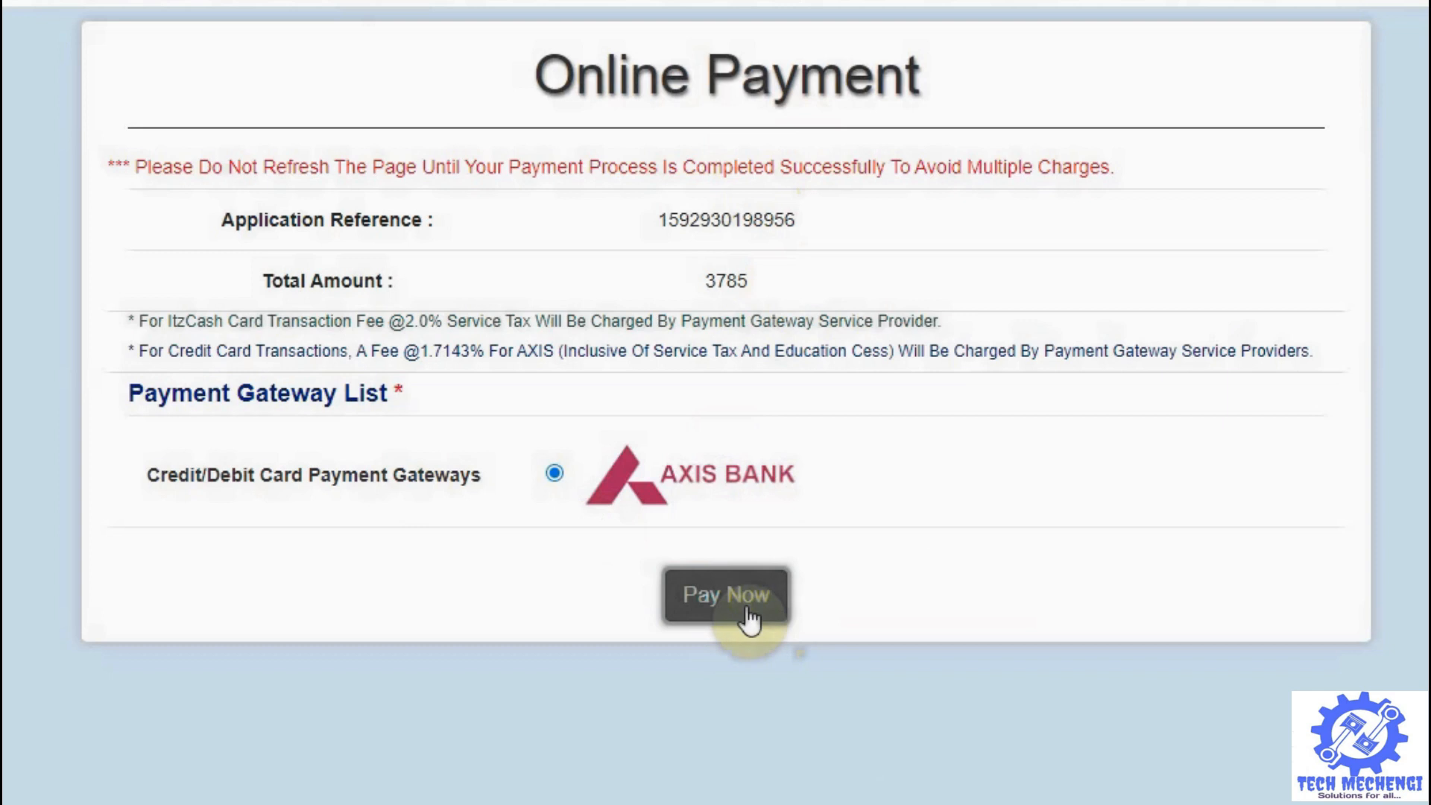
left_click(749, 619)
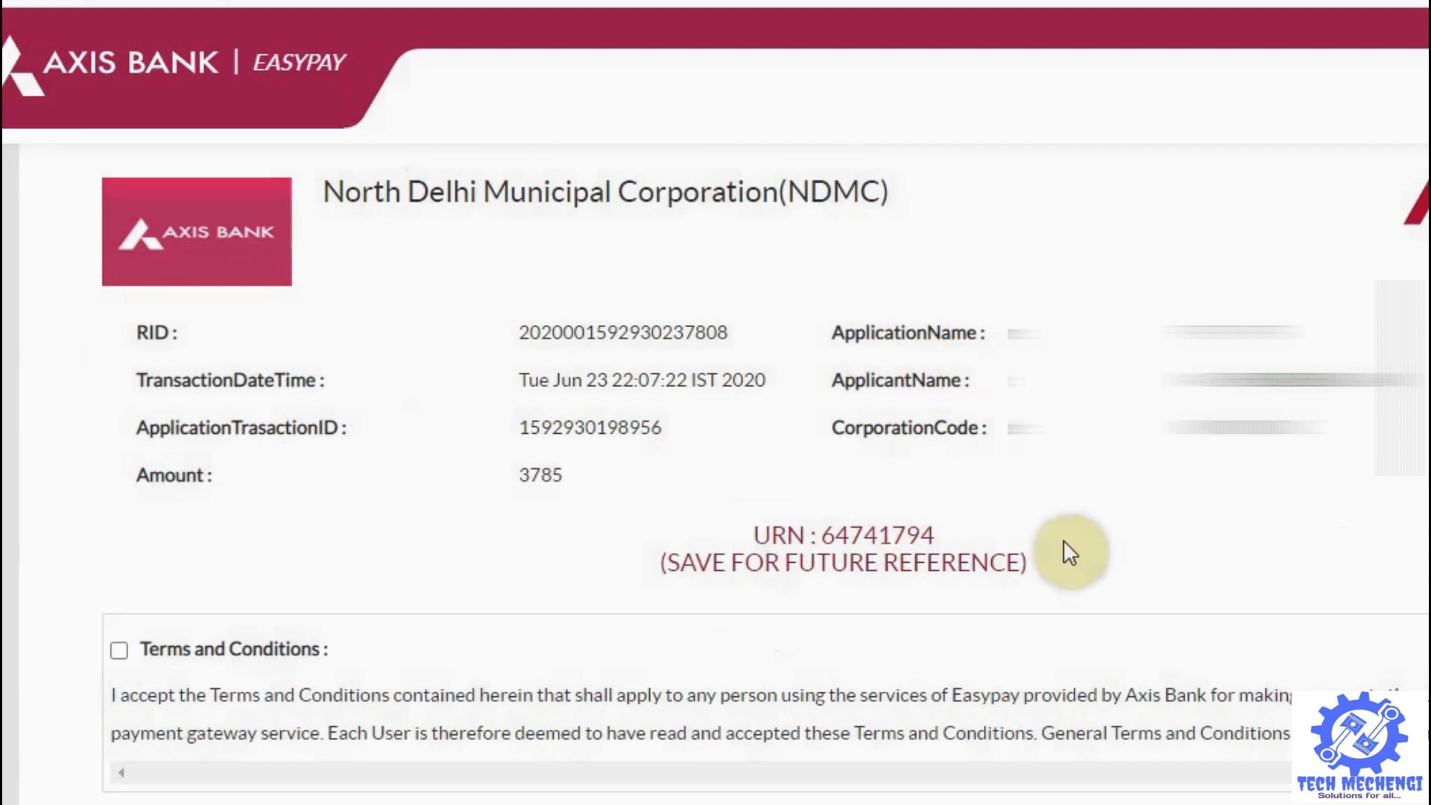
- Choose internet banking among the Easypay payment options
scroll(1066, 549, "down", 5)
scroll(1065, 548, "down", 2)
scroll(1066, 548, "up", 2)
scroll(1066, 548, "down", 3)
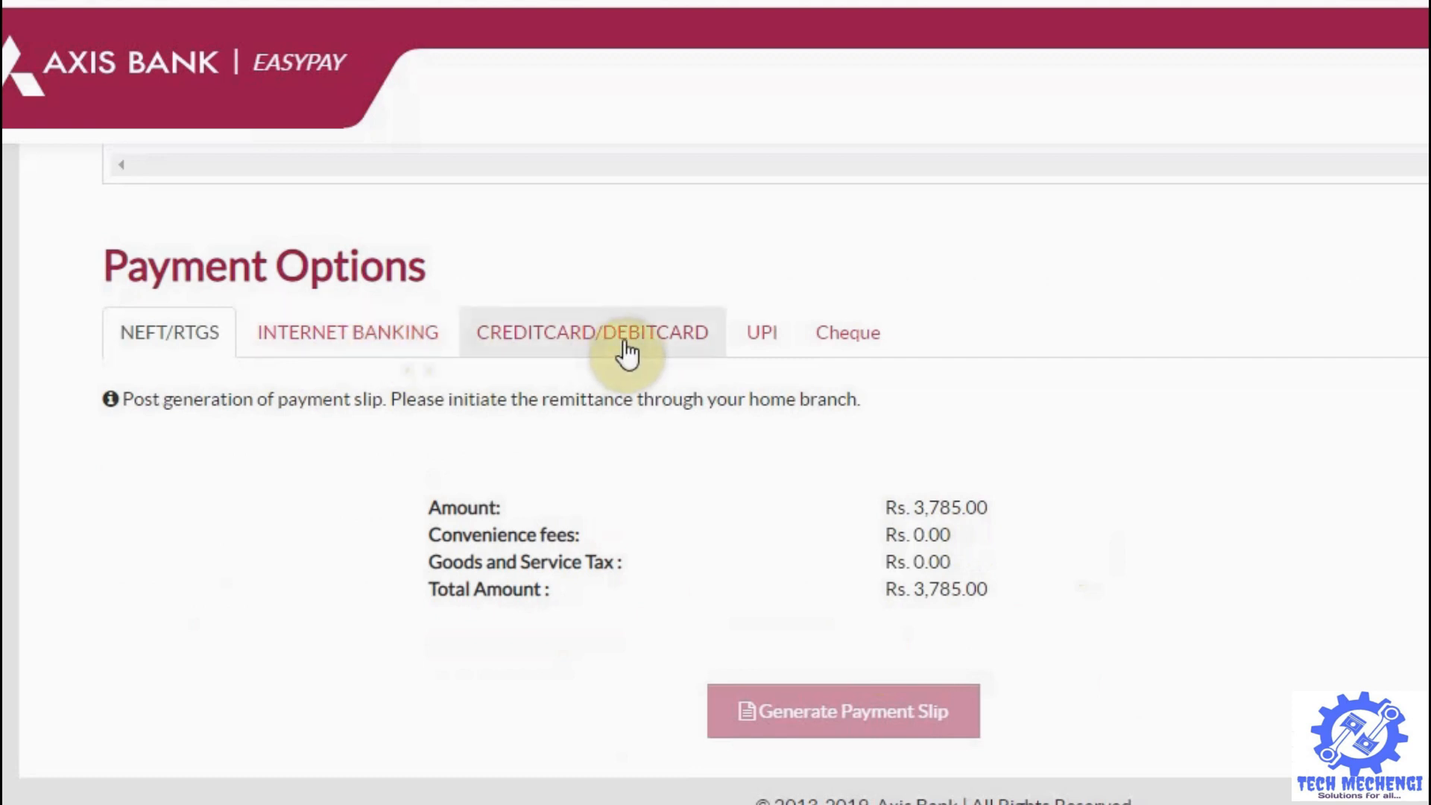
left_click(372, 345)
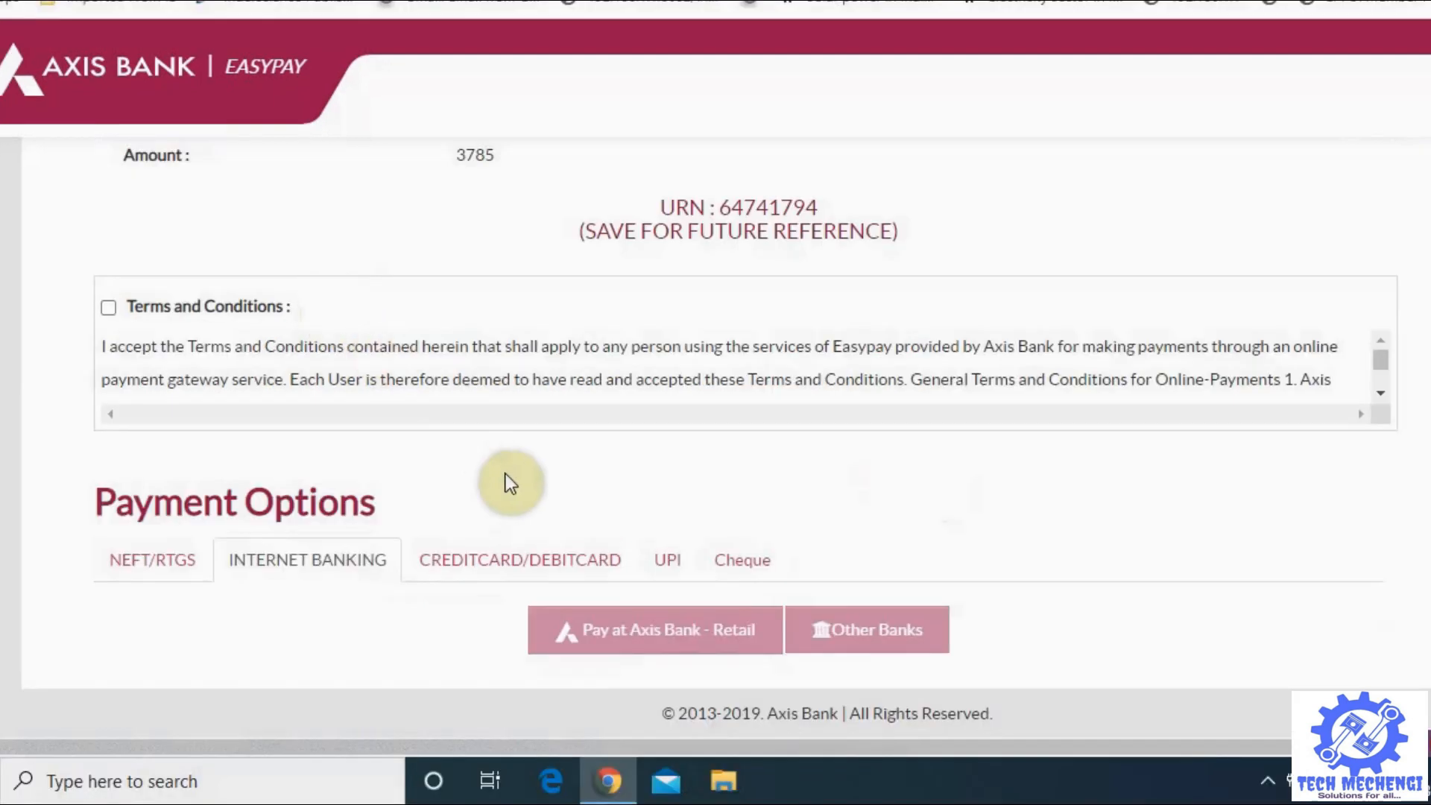
- Accept the Easypay terms and conditions and continue with payment through Other Banks
left_click(111, 308)
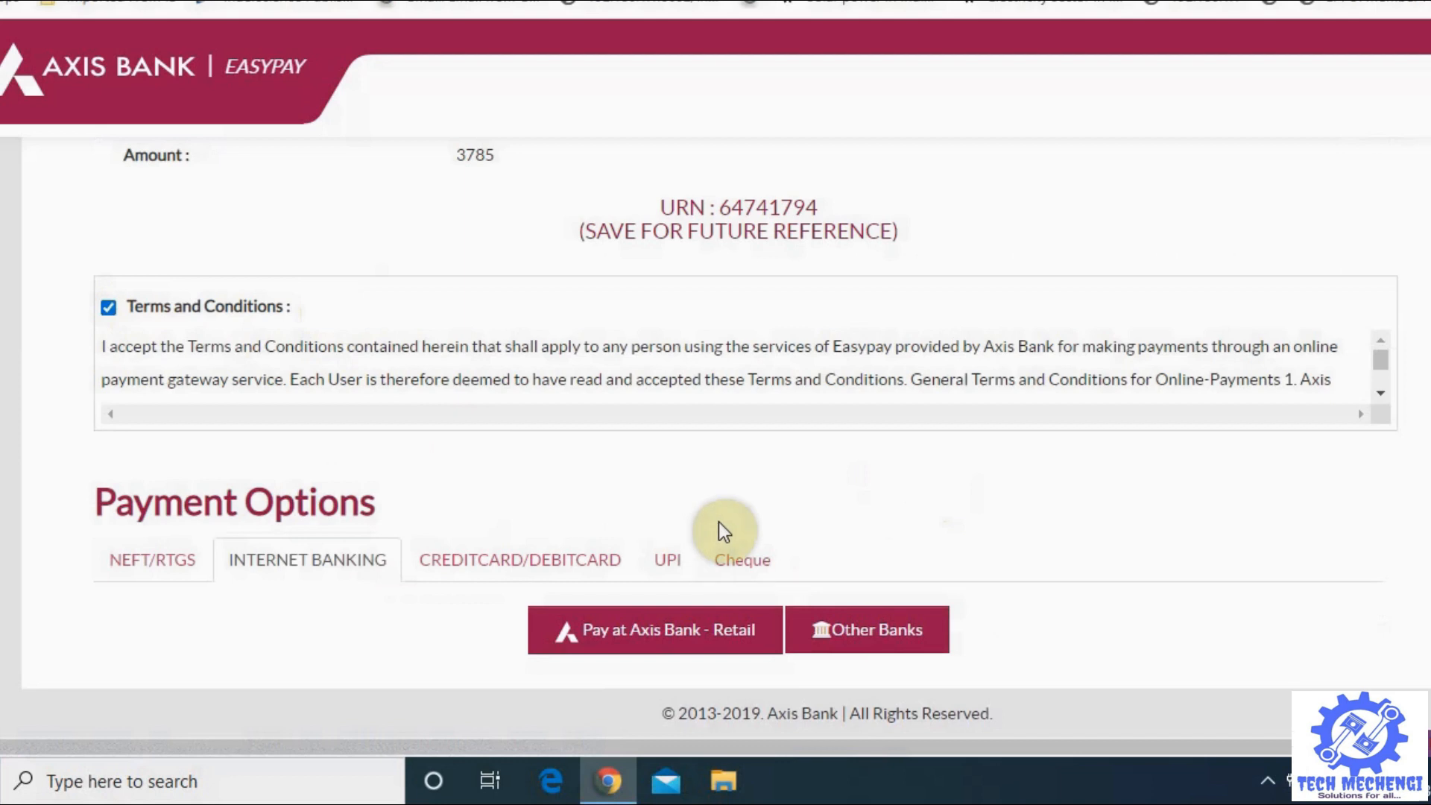
left_click(902, 645)
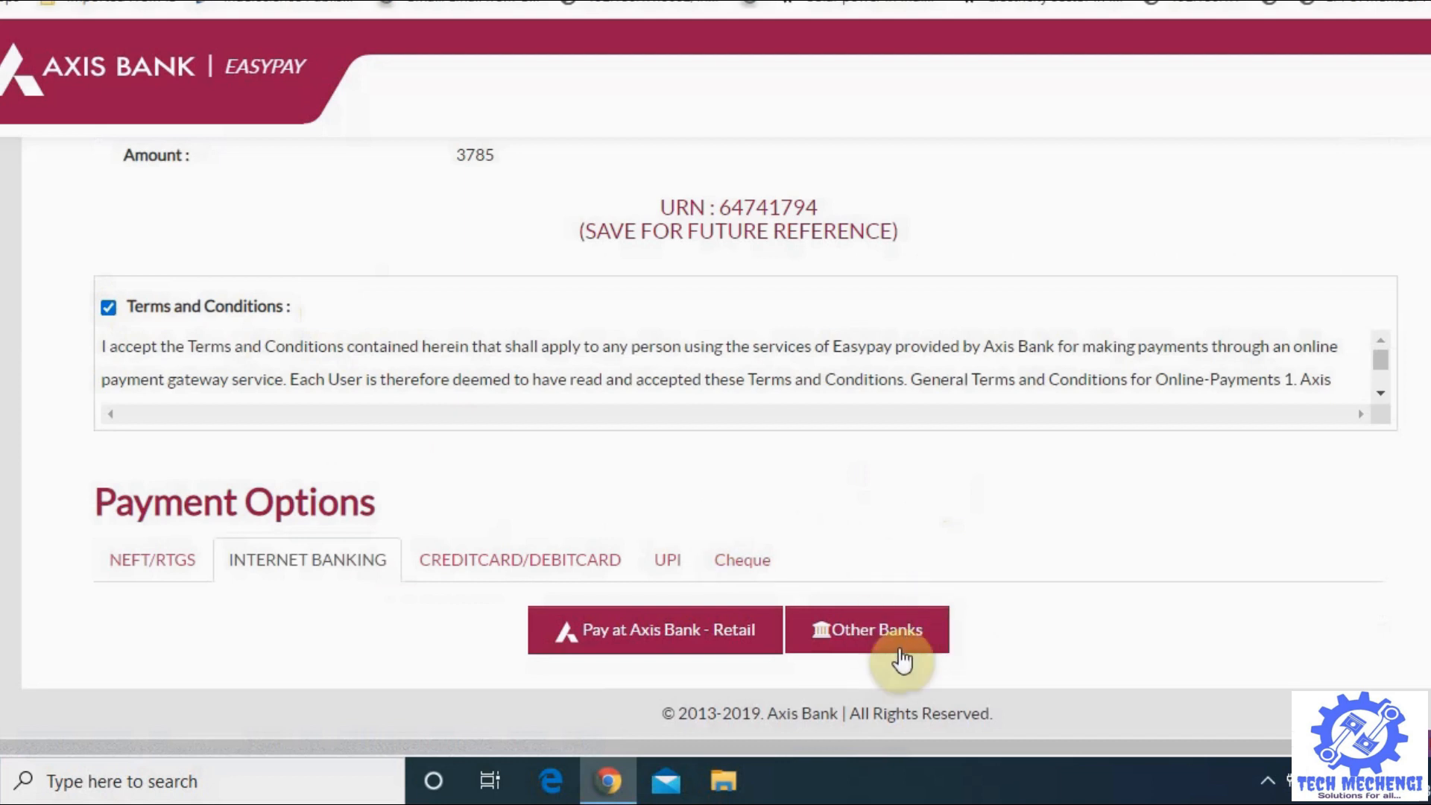
left_click(885, 640)
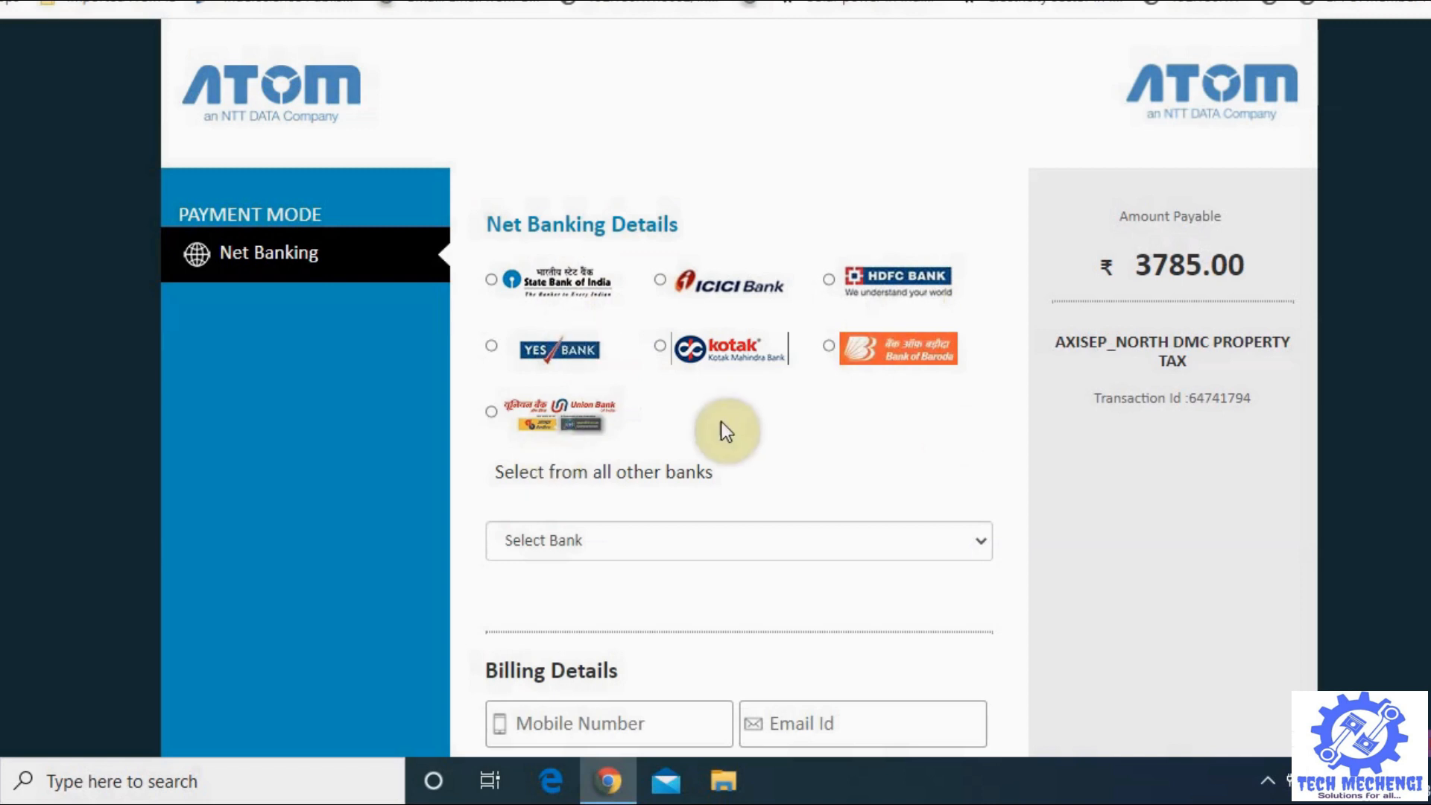
- Submit the payment on the net banking page
scroll(722, 422, "down", 3)
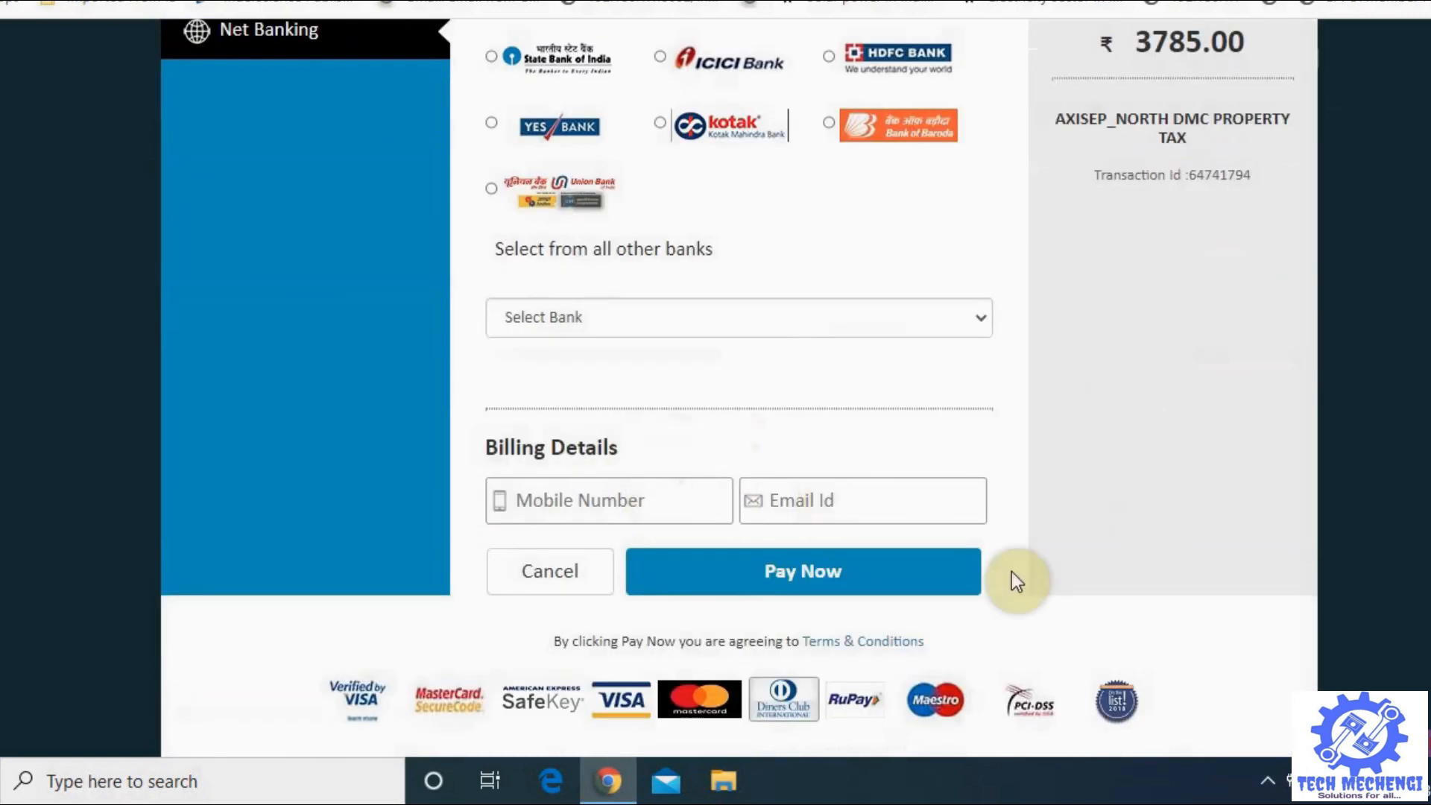
left_click(874, 564)
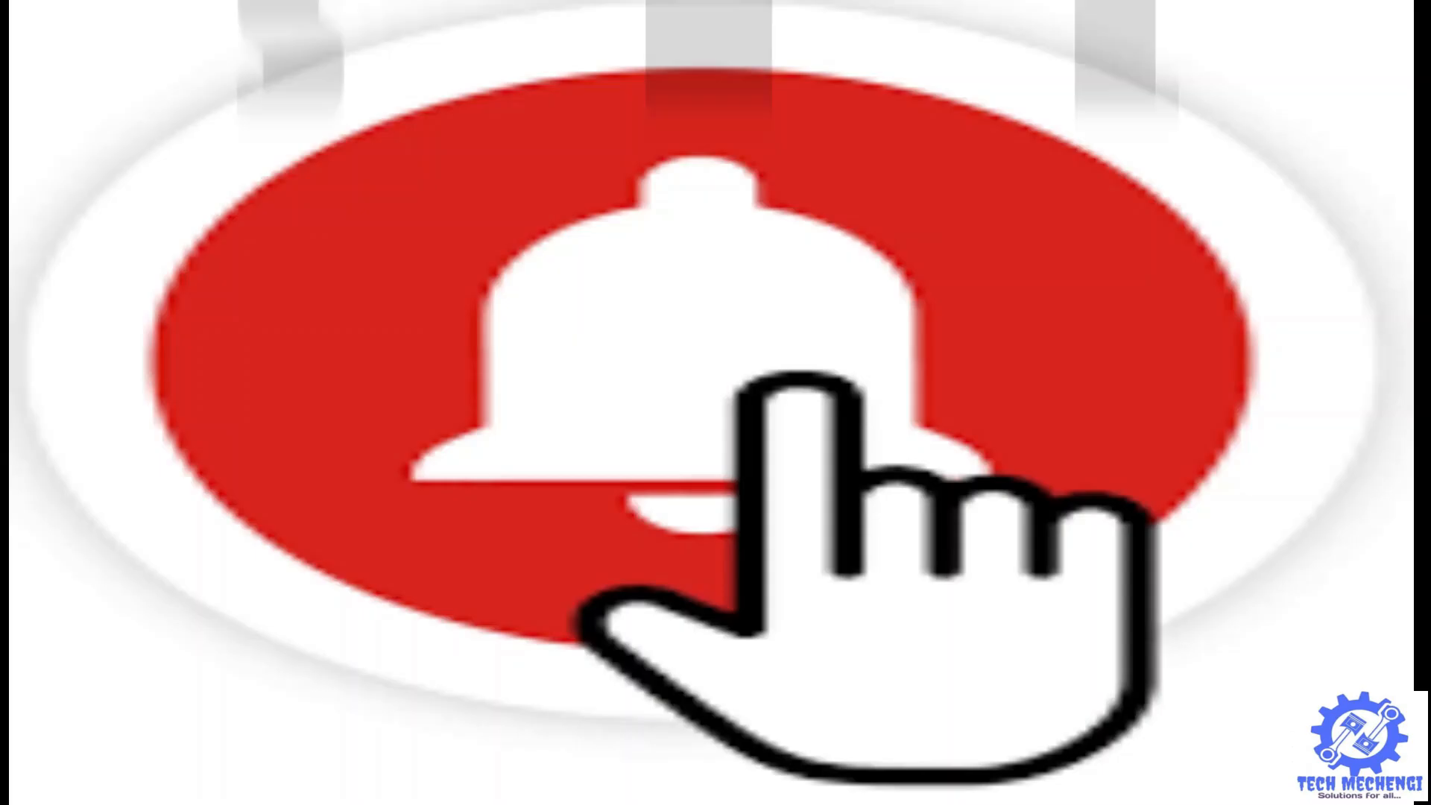